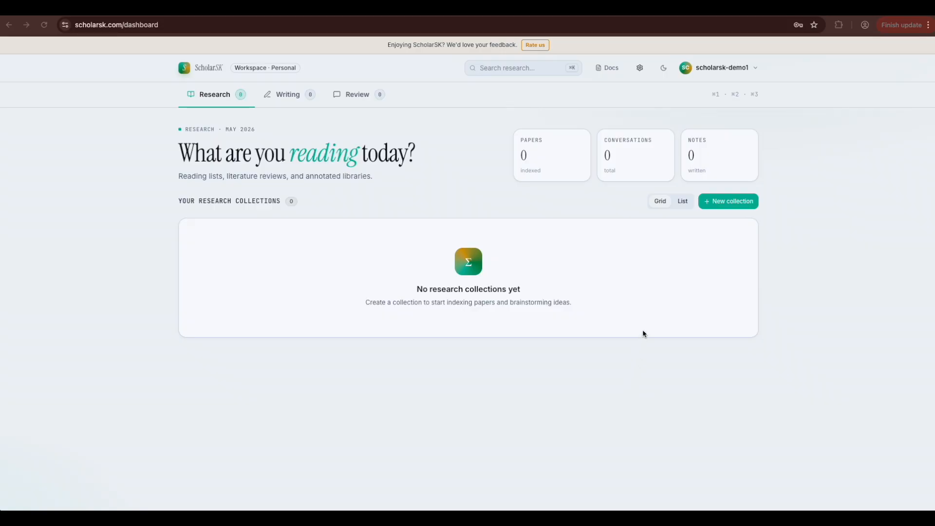
Step: Browse the Writing and Review sections, then start a new collection from the Research page
left_click(224, 100)
left_click(291, 96)
left_click(355, 96)
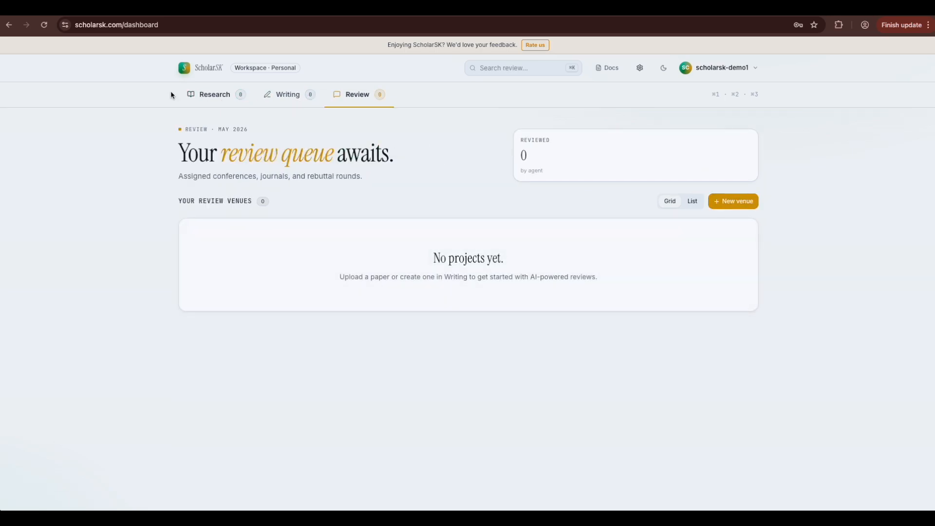
left_click(205, 105)
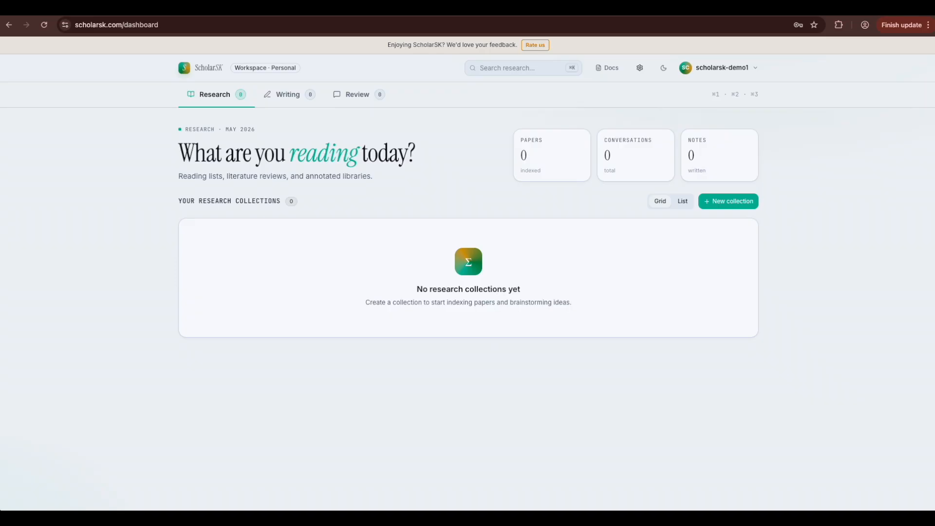
left_click(726, 202)
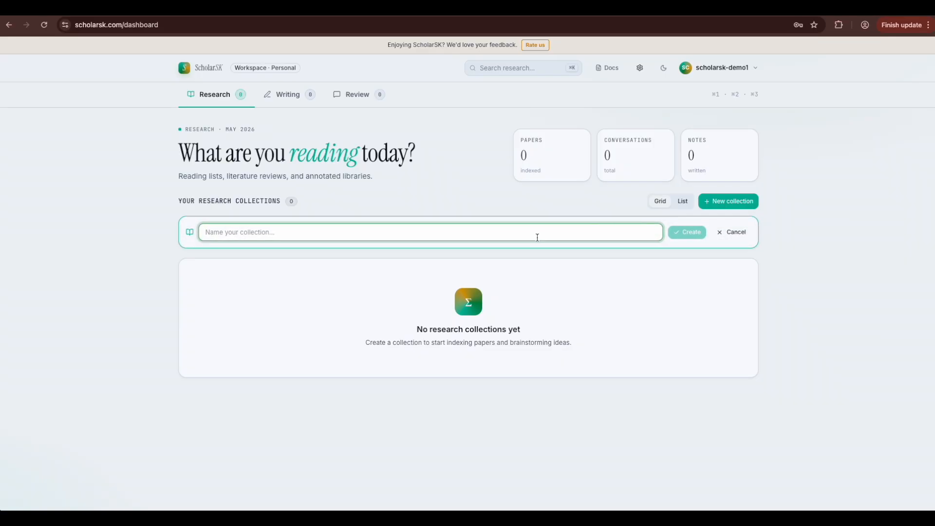
Step: Create a collection named 'federated-learning'
type("federa")
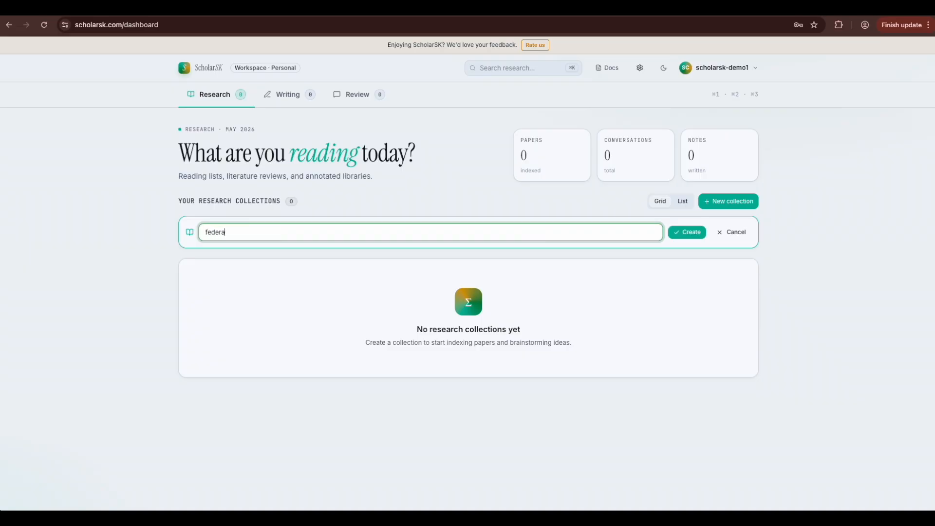
type("ted-learning")
left_click(687, 232)
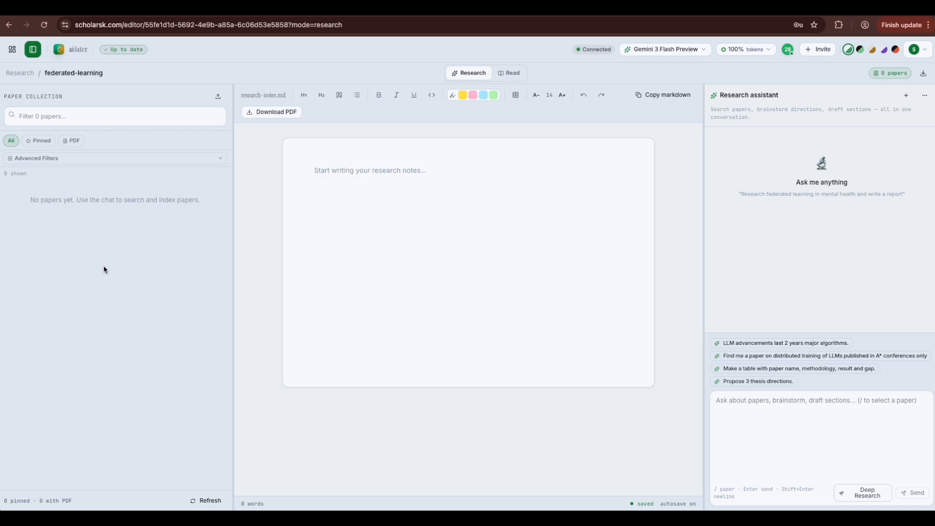
left_click(803, 404)
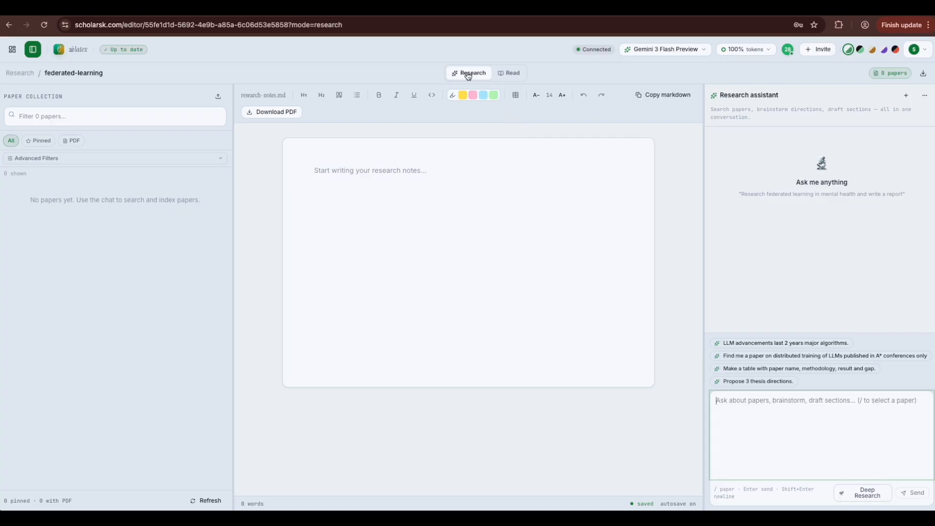
left_click(509, 74)
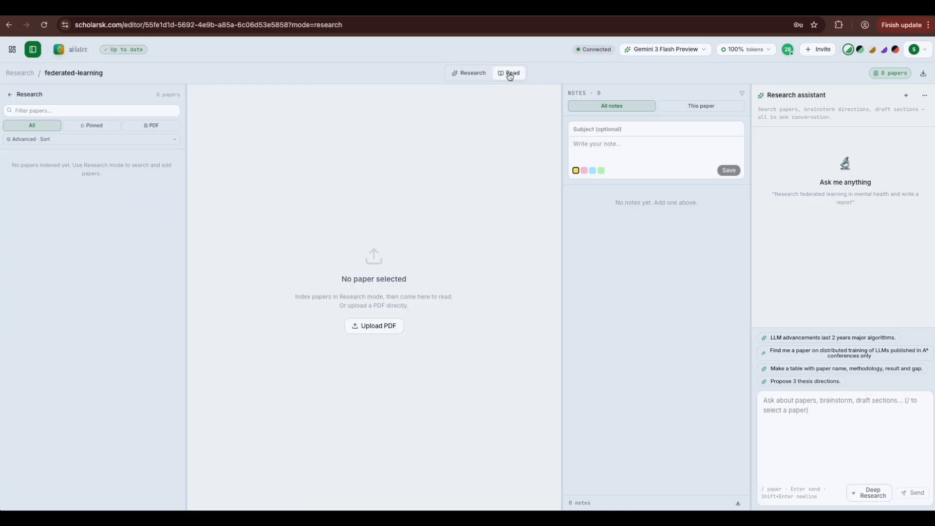
left_click(469, 73)
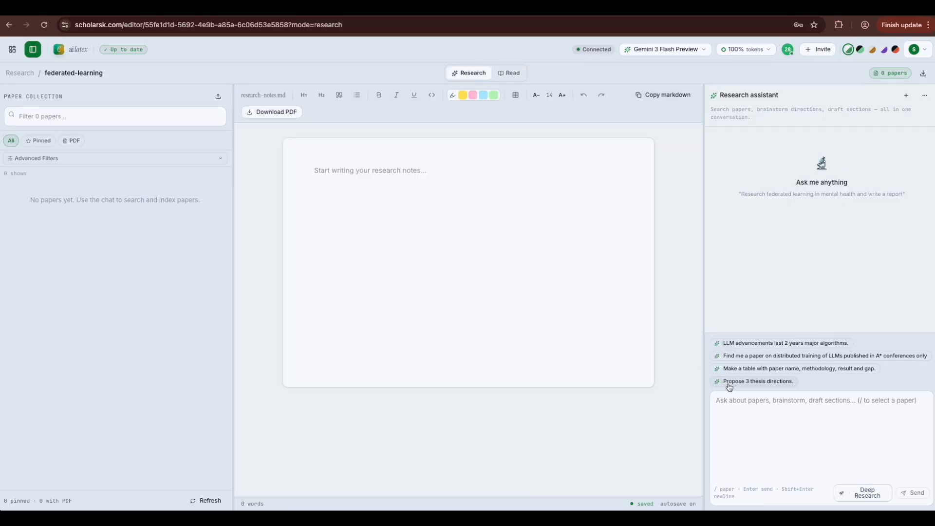
left_click(740, 408)
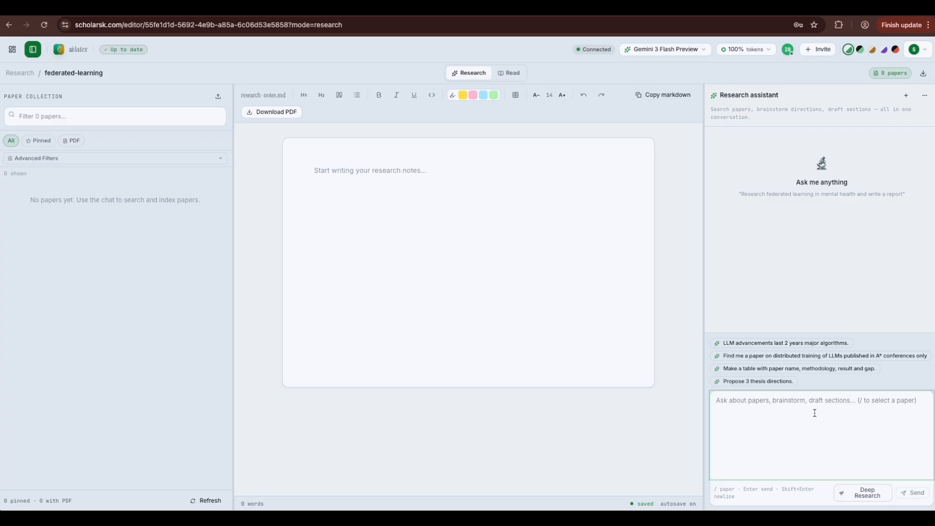
Step: Ask the assistant for recent federated-learning data poisoning attack work from A* conferences only
type("What has")
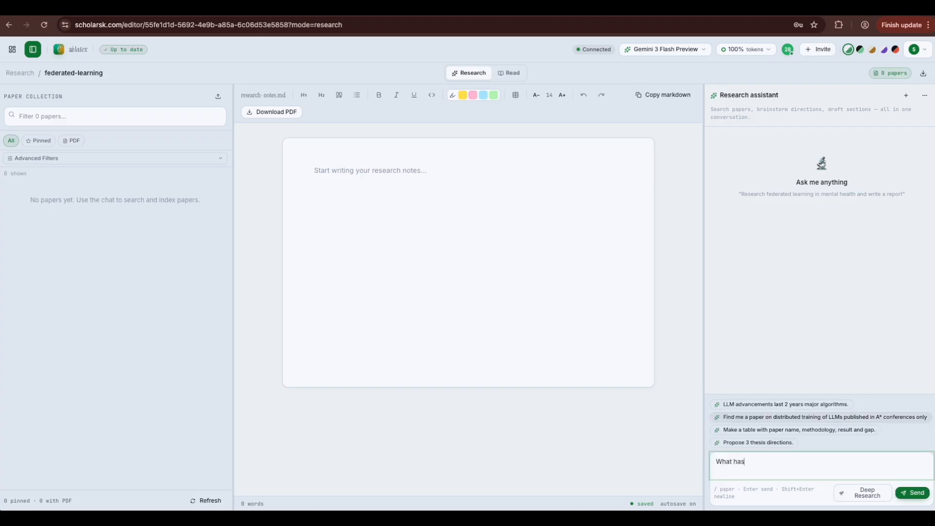
type(" been recent work done in the field fo")
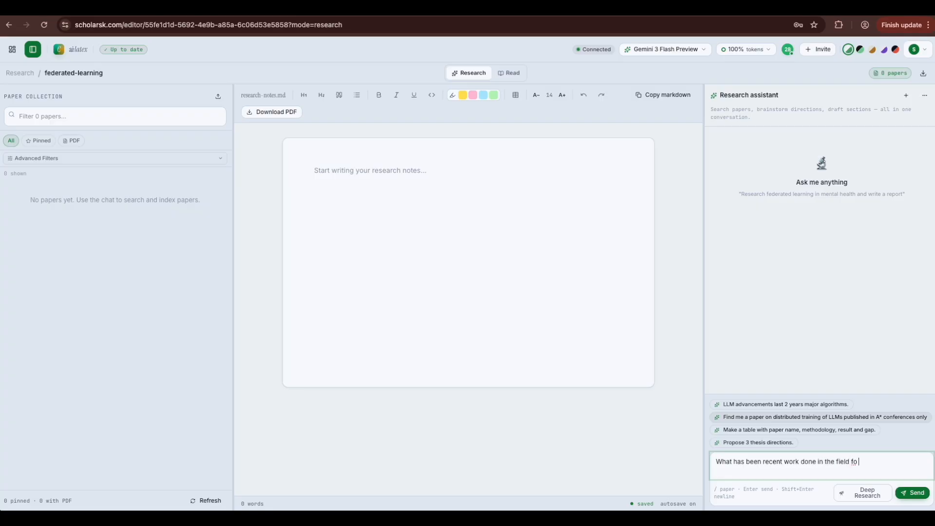
key("BackSpace")
key("BackSpace")
type("of data poisoning attack in federated lern")
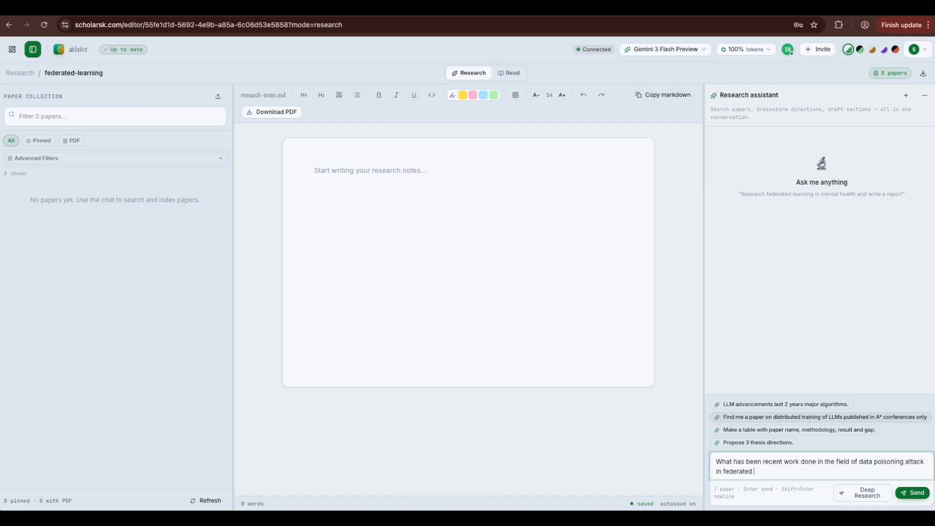
key("BackSpace")
key("BackSpace")
type("arning.")
type("Papers must be from A8* conferences.")
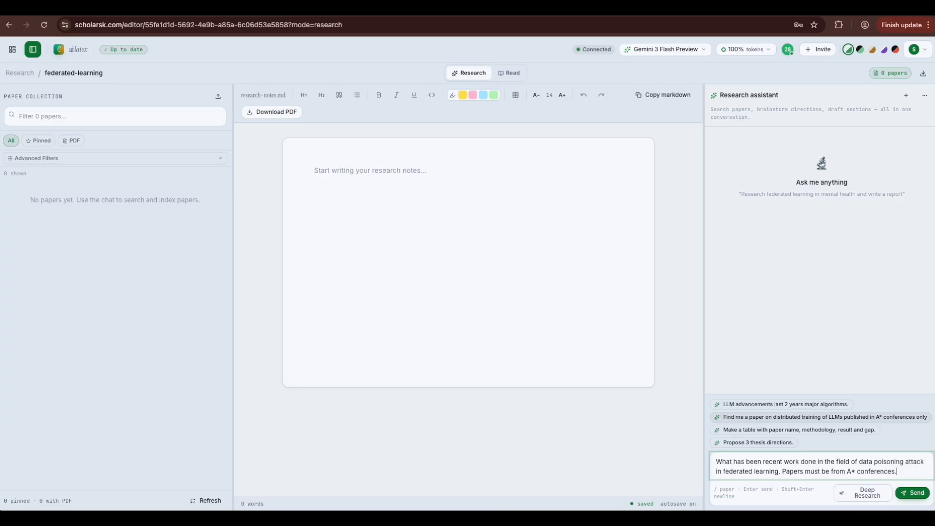
key("Return")
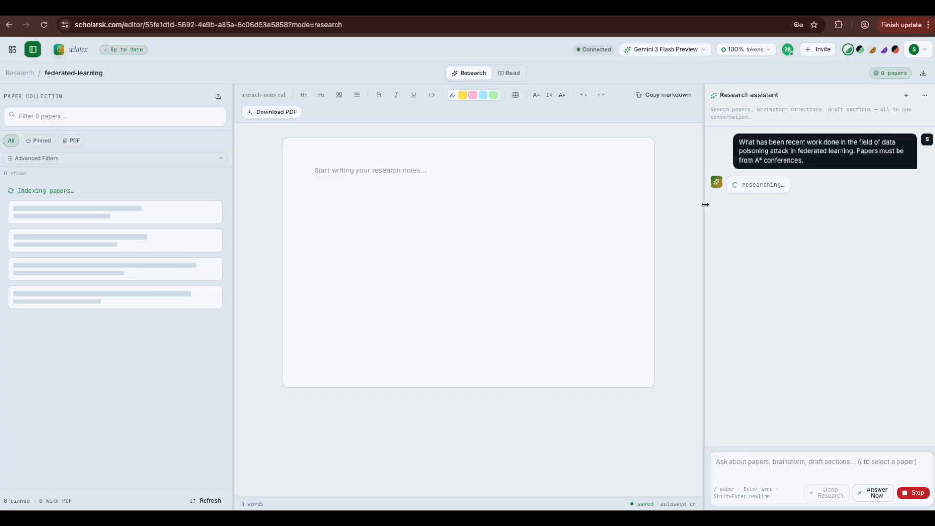
Step: Widen the assistant panel and read its answer, comparison table and research gaps
left_click_drag(705, 205, 684, 205)
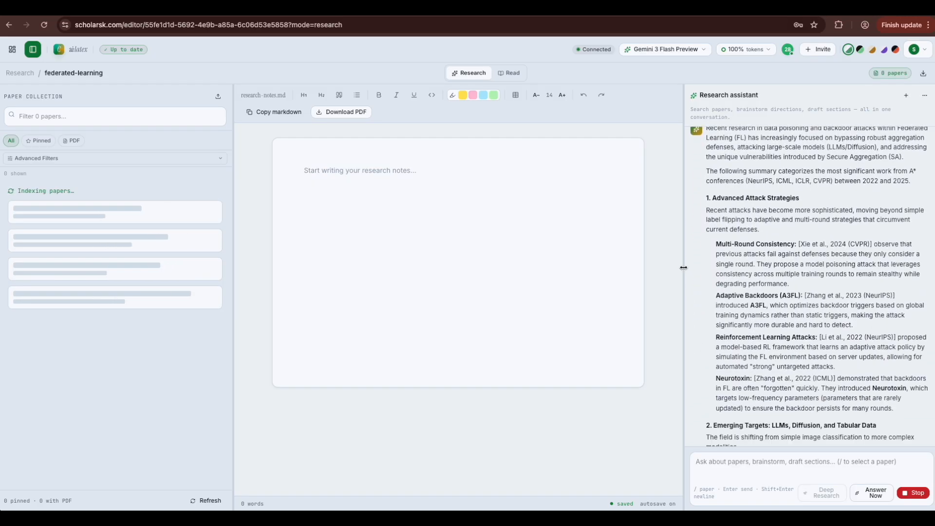
left_click_drag(684, 268, 644, 267)
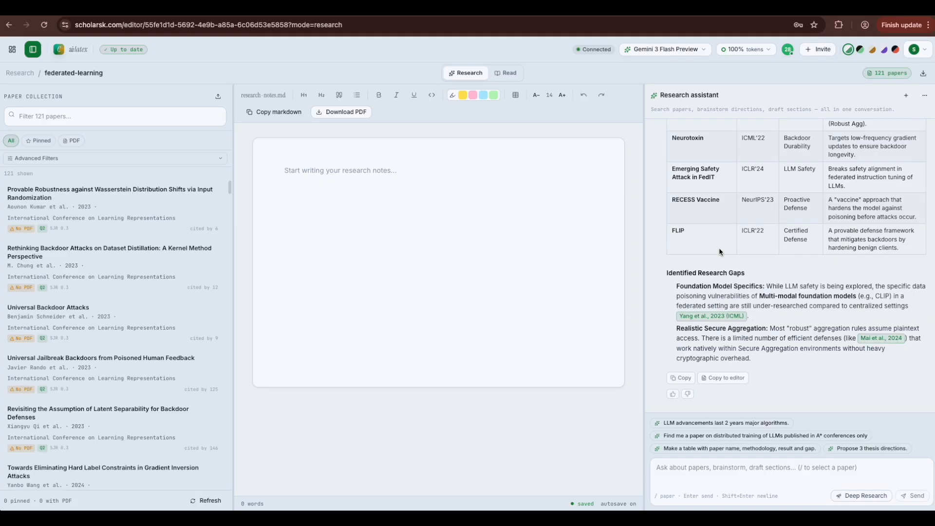
scroll(720, 251, "up", 6)
scroll(720, 251, "up", 5)
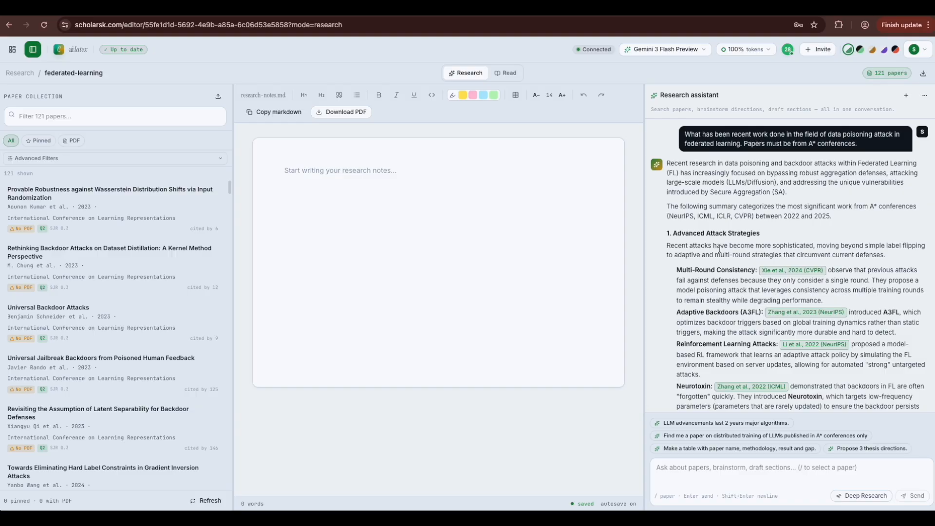
scroll(720, 249, "down", 1)
scroll(720, 249, "down", 1)
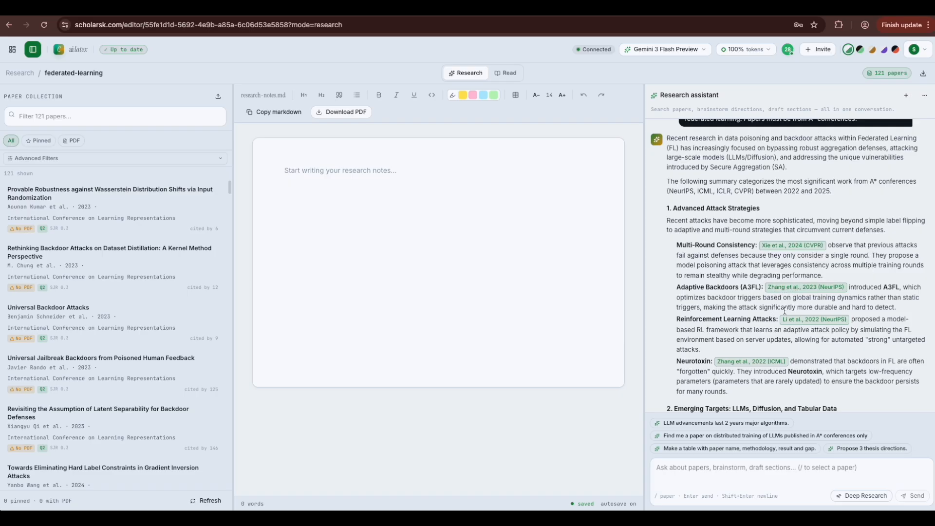
scroll(785, 311, "down", 4)
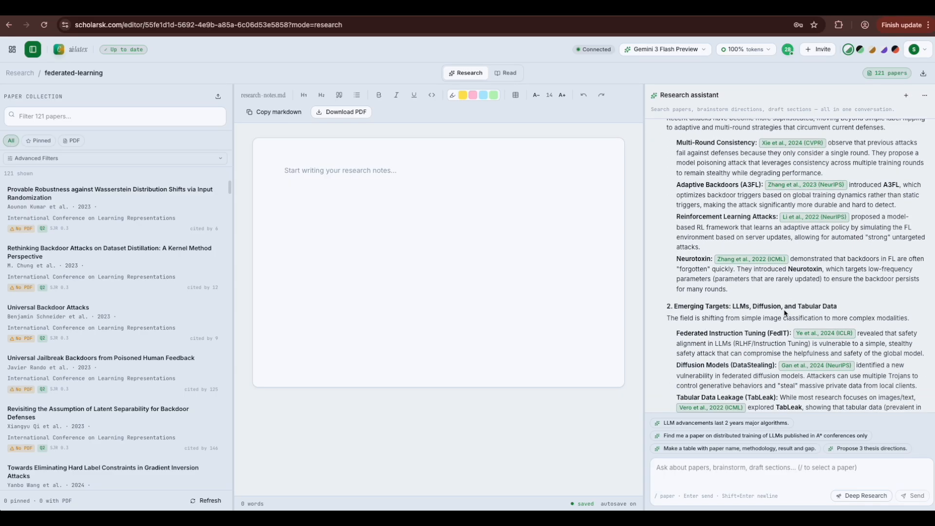
scroll(786, 312, "down", 1)
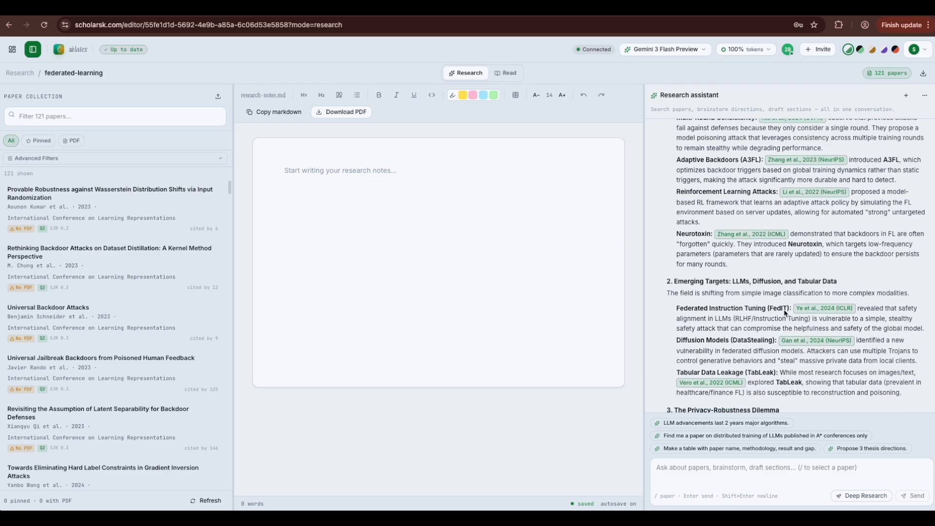
scroll(785, 310, "down", 1)
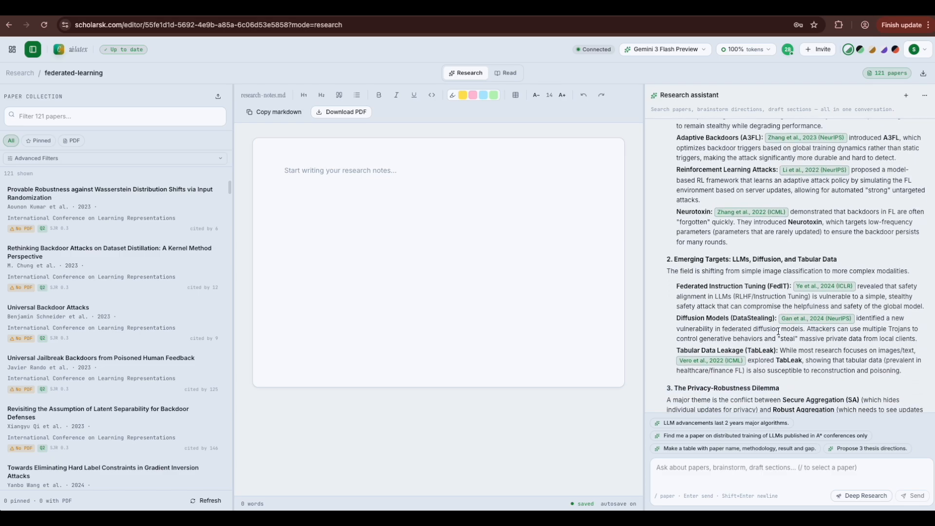
scroll(778, 332, "down", 3)
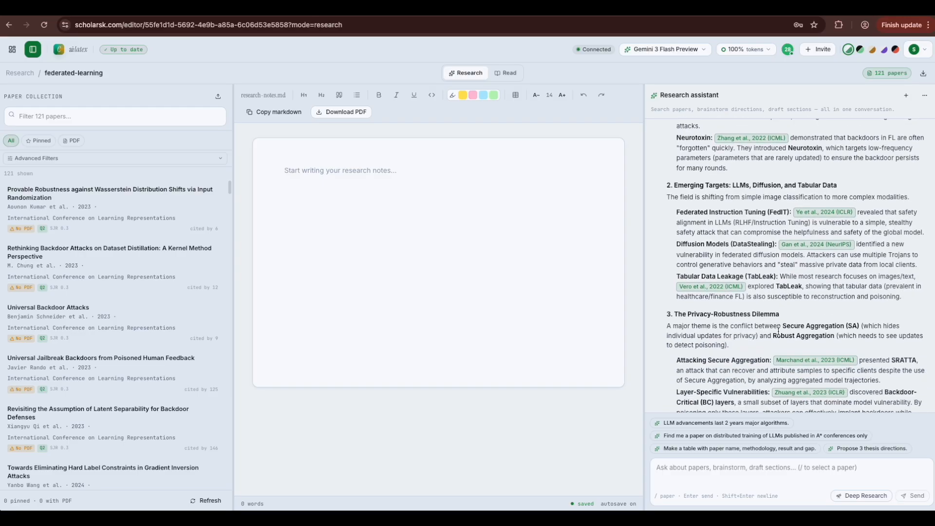
scroll(778, 331, "down", 7)
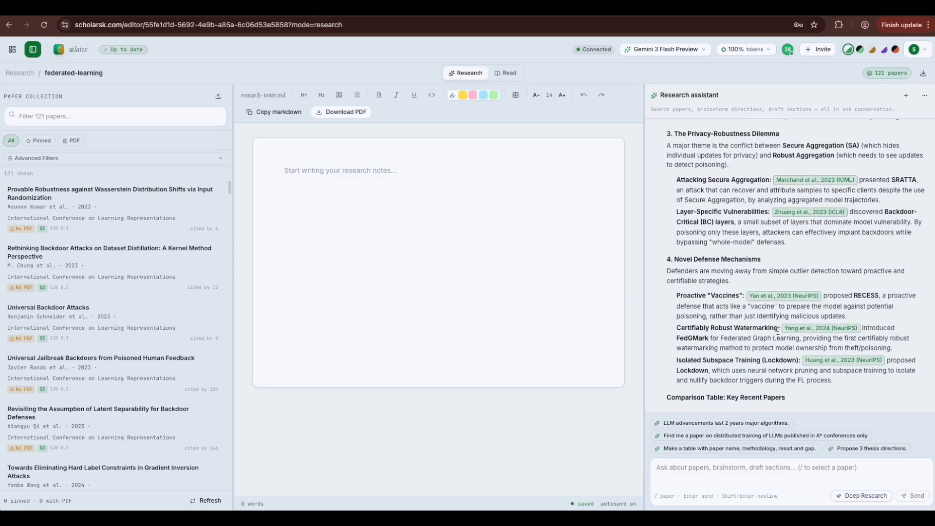
scroll(778, 333, "down", 1)
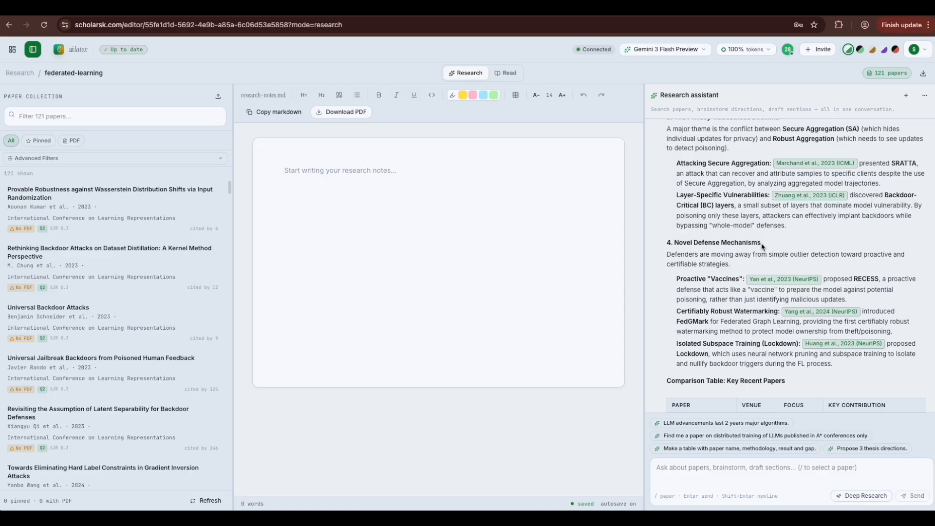
scroll(763, 246, "down", 6)
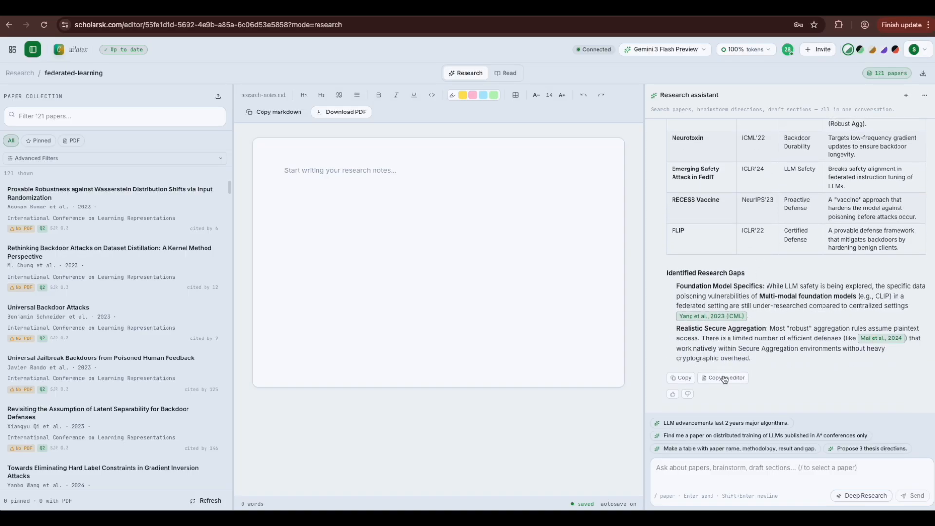
left_click(724, 379)
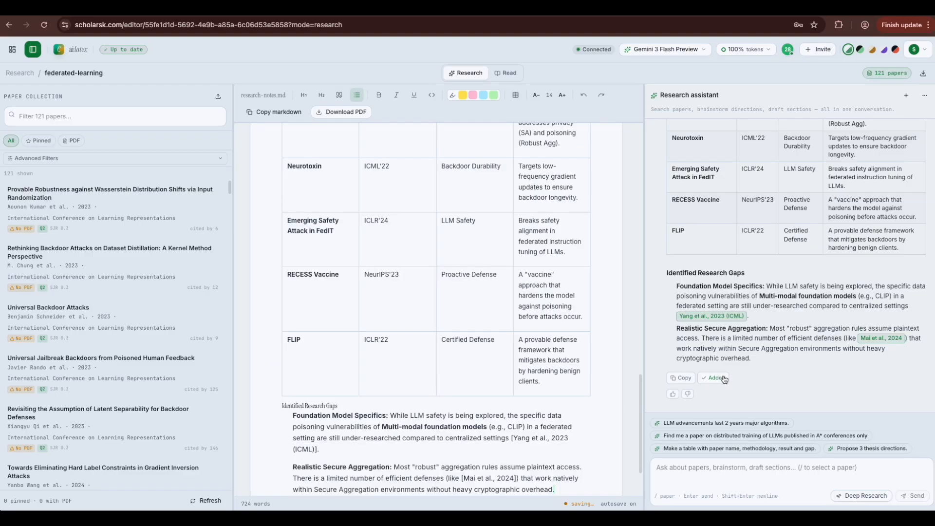
scroll(792, 219, "up", 10)
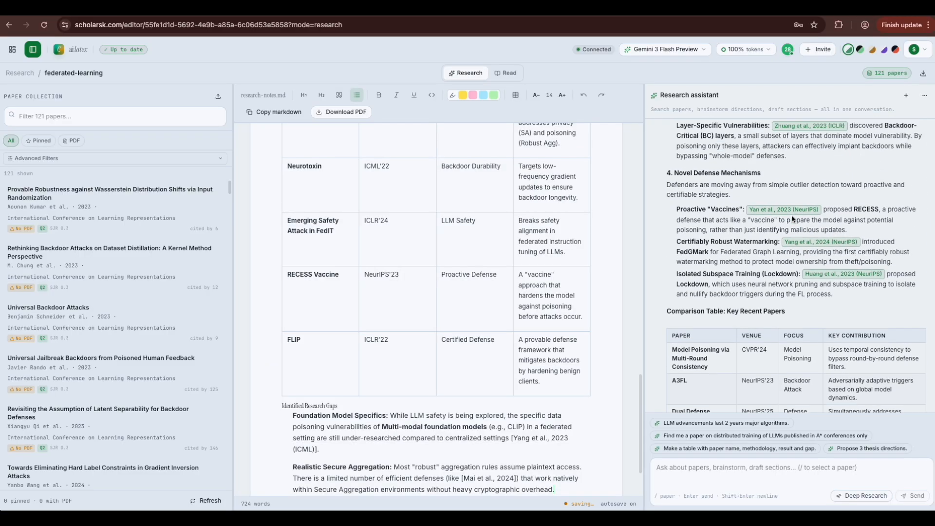
scroll(467, 267, "up", 6)
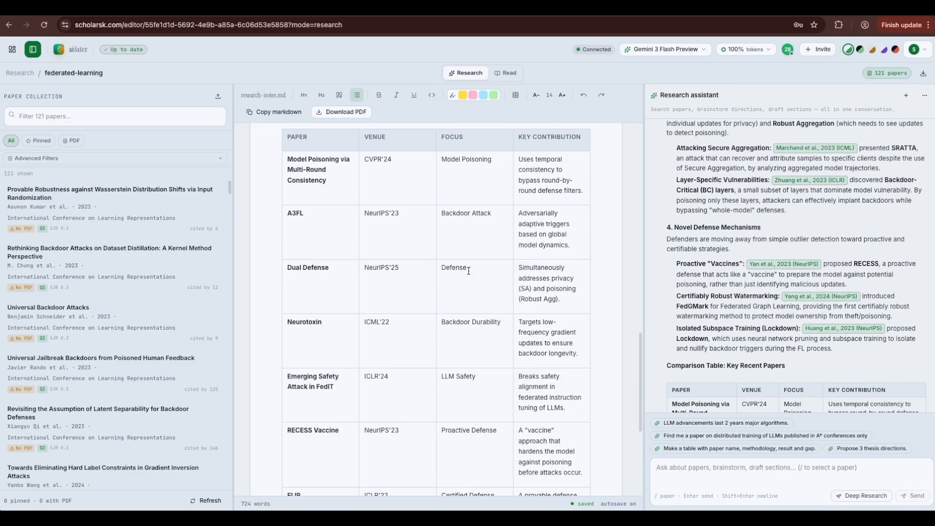
scroll(388, 312, "up", 15)
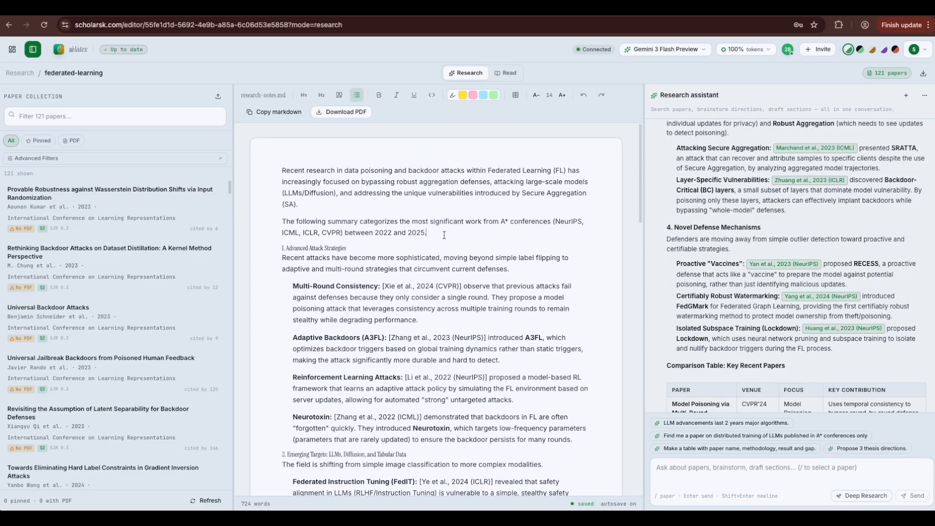
type("anything")
left_click_drag(419, 192, 473, 193)
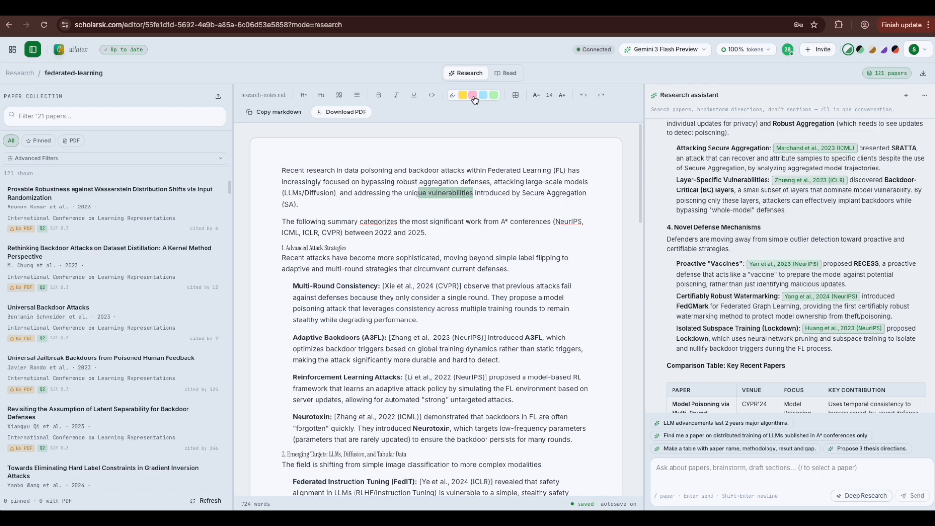
Step: Highlight the selected 'ue vulnerabilities' phrase in pink
left_click(474, 96)
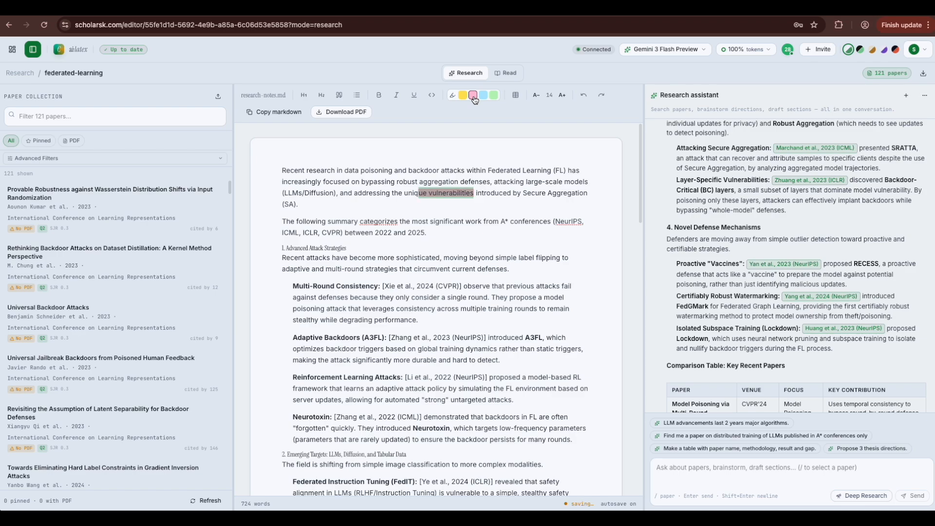
left_click(475, 192)
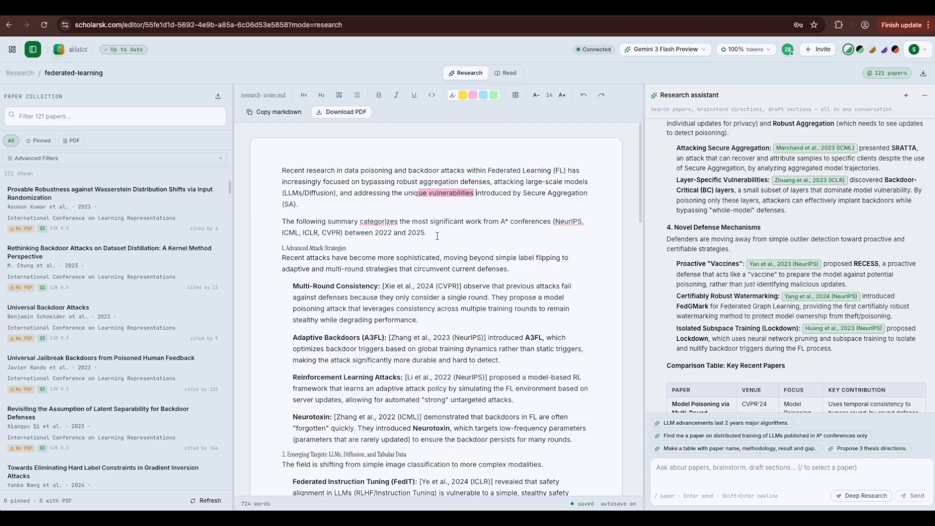
scroll(704, 278, "down", 3)
scroll(754, 201, "down", 4)
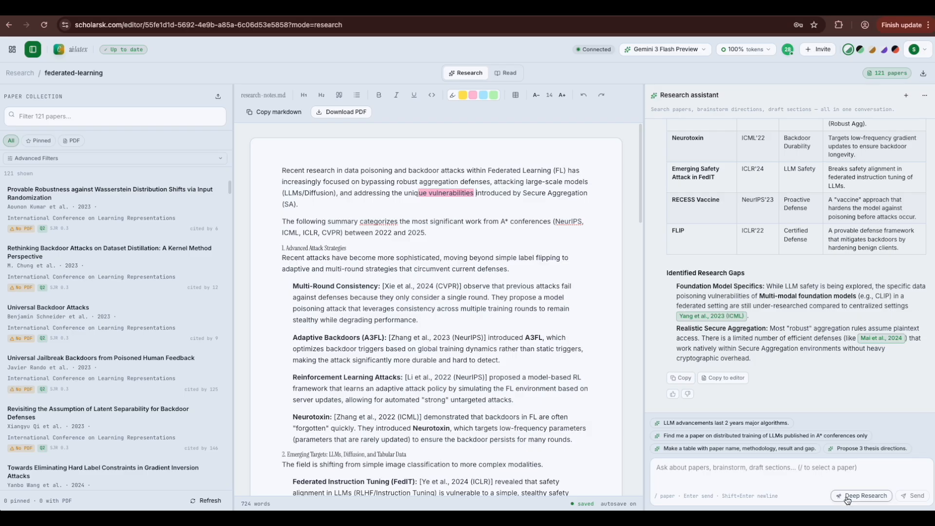
Step: Scroll back through the assistant conversation and bring up the AI model list
left_click(825, 477)
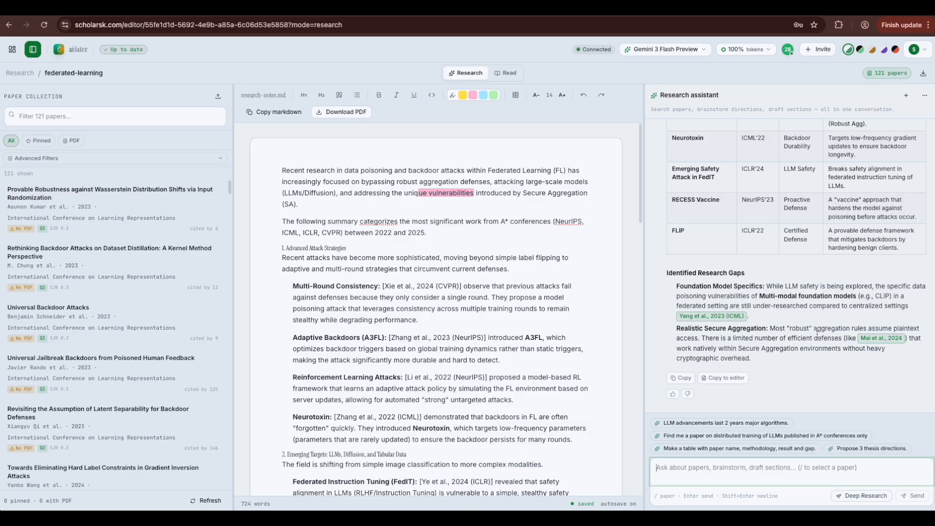
scroll(818, 335, "up", 10)
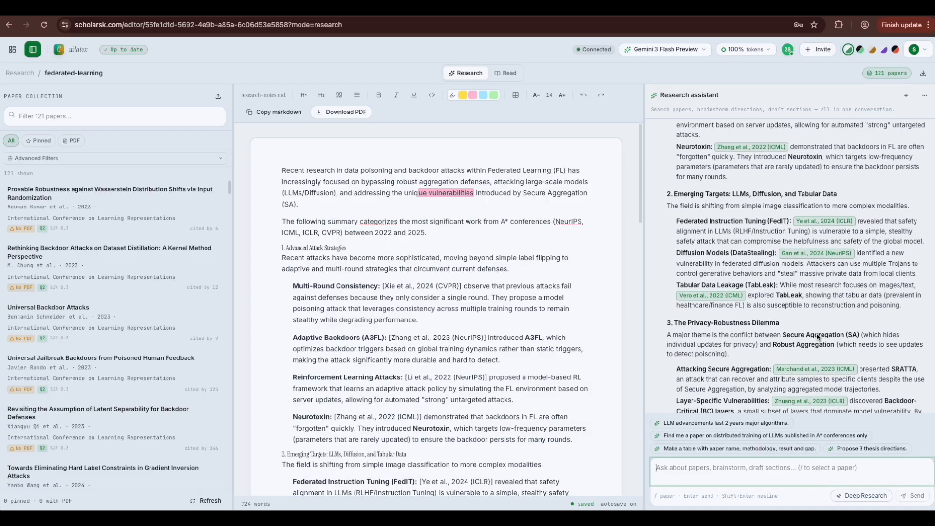
scroll(818, 336, "up", 1)
scroll(818, 337, "up", 4)
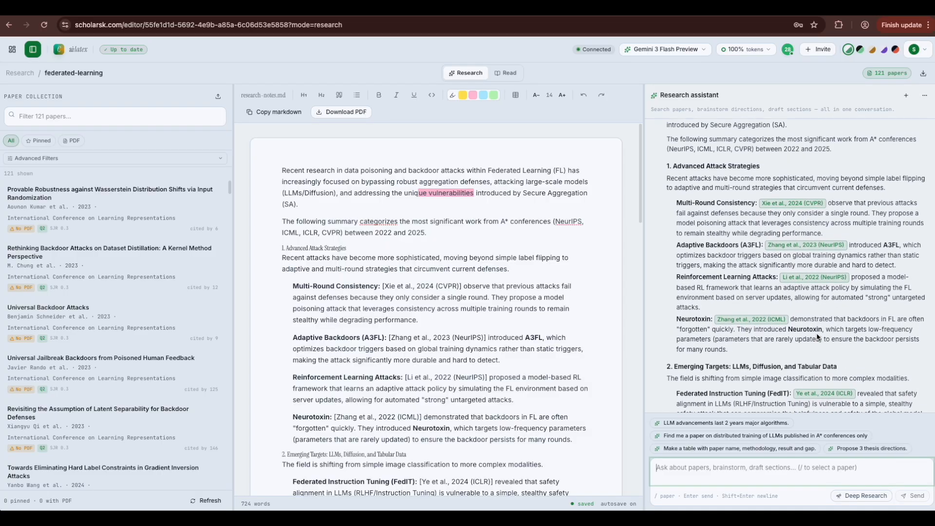
scroll(818, 335, "up", 2)
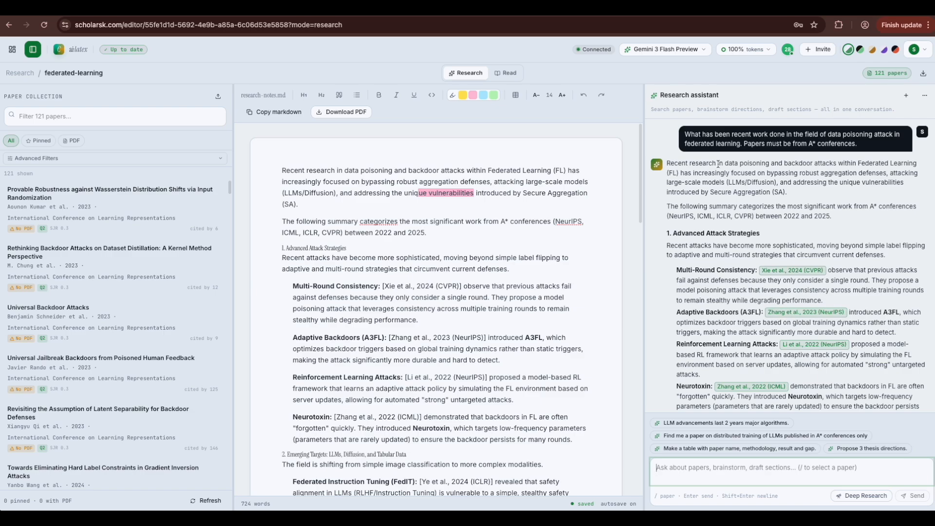
left_click(701, 50)
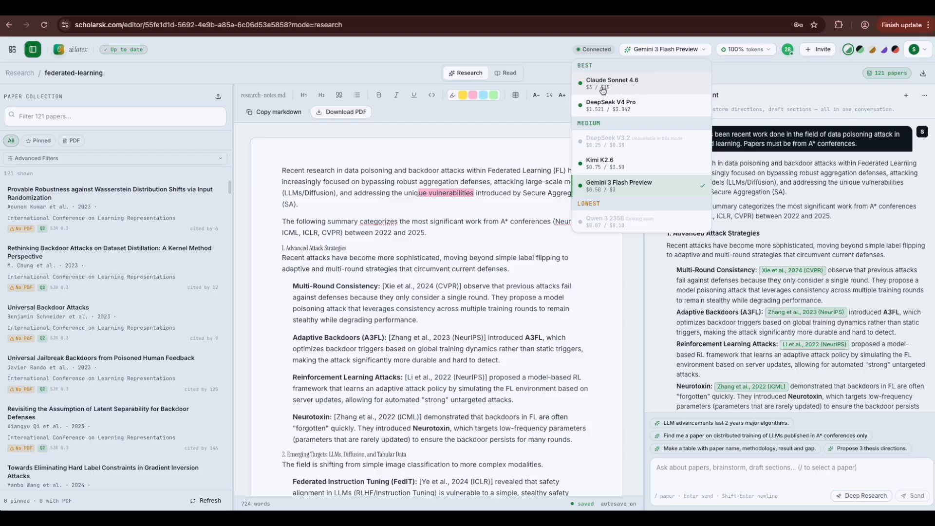
Step: Keep Gemini 3 Flash Preview as the model and confirm token usage is 0%
left_click(750, 141)
left_click(756, 58)
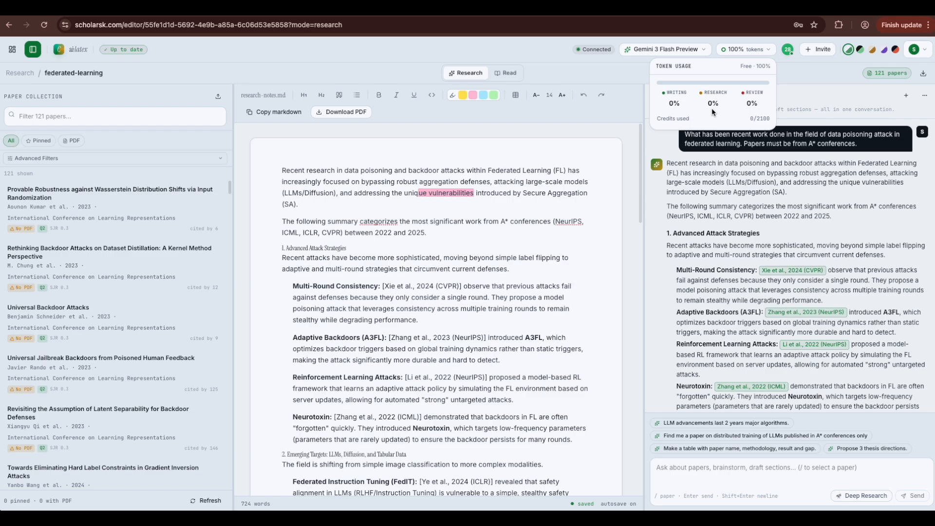
left_click(721, 164)
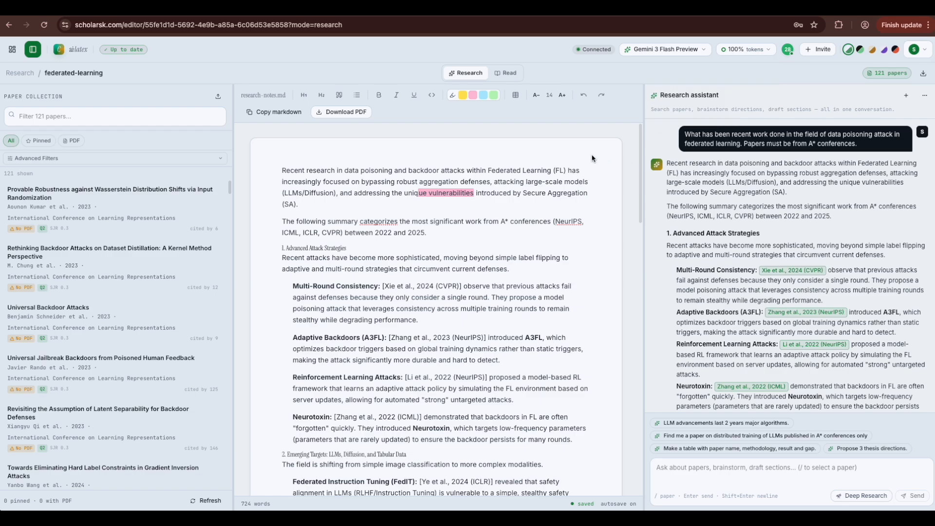
scroll(142, 282, "down", 1)
scroll(142, 283, "up", 1)
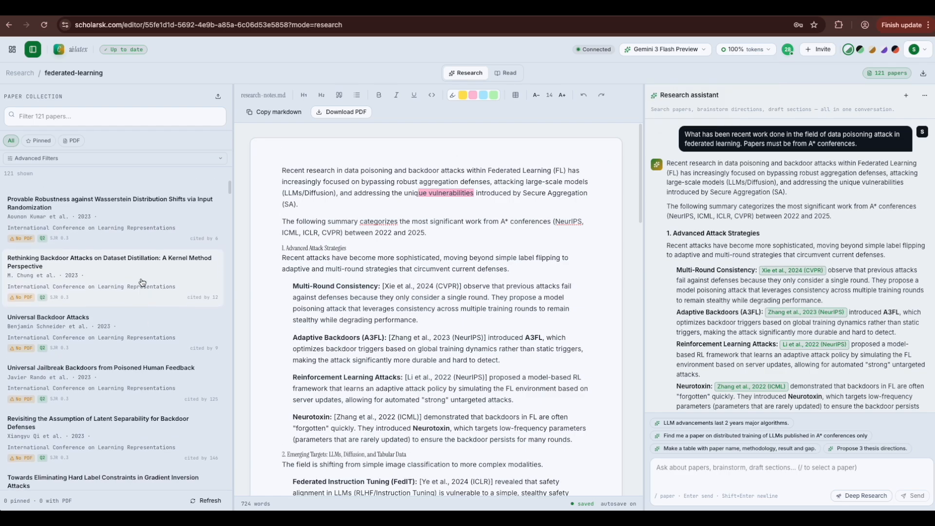
Step: Try the Q1 and Journal filters, then show conference papers sorted by year (25 of 121)
left_click(87, 164)
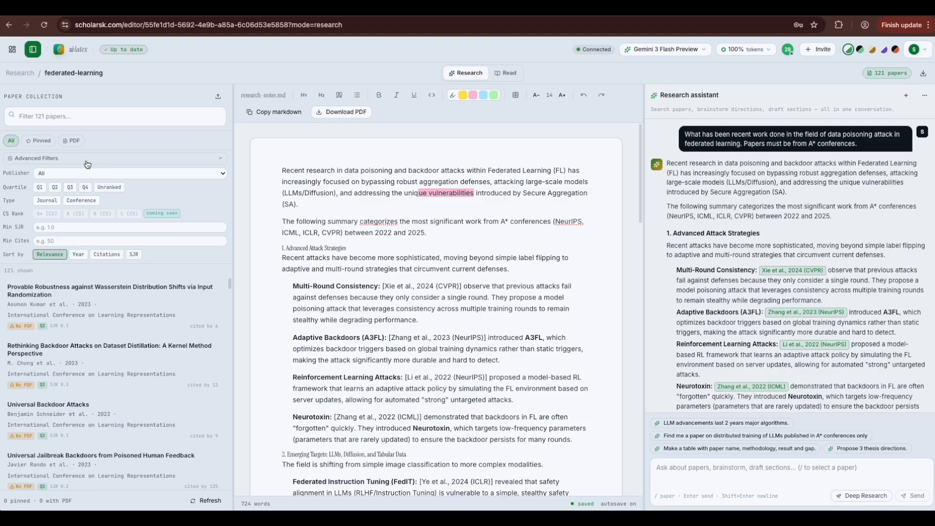
left_click(41, 188)
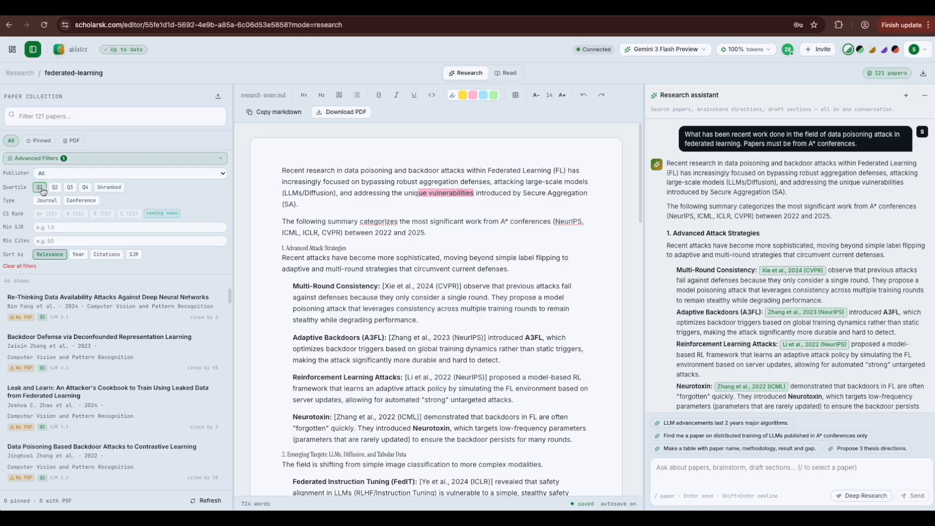
left_click(42, 191)
left_click(47, 205)
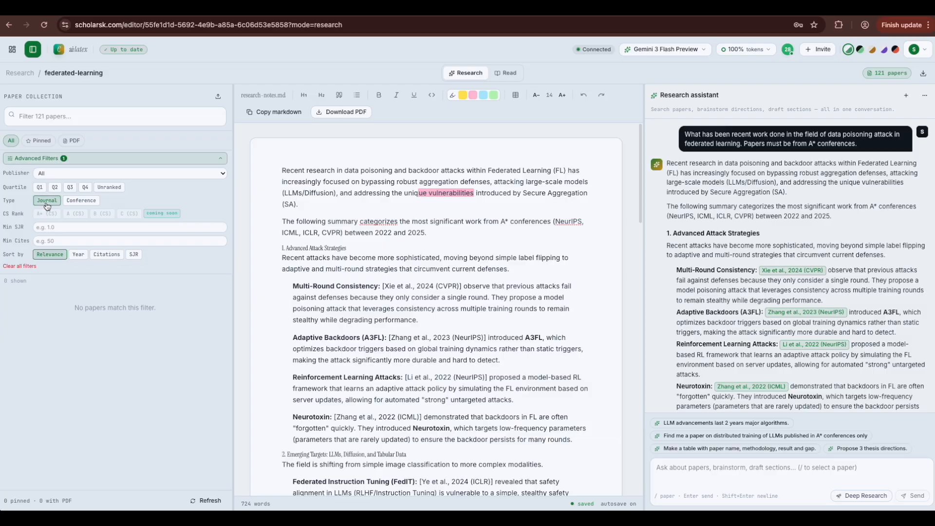
left_click(47, 204)
left_click(71, 201)
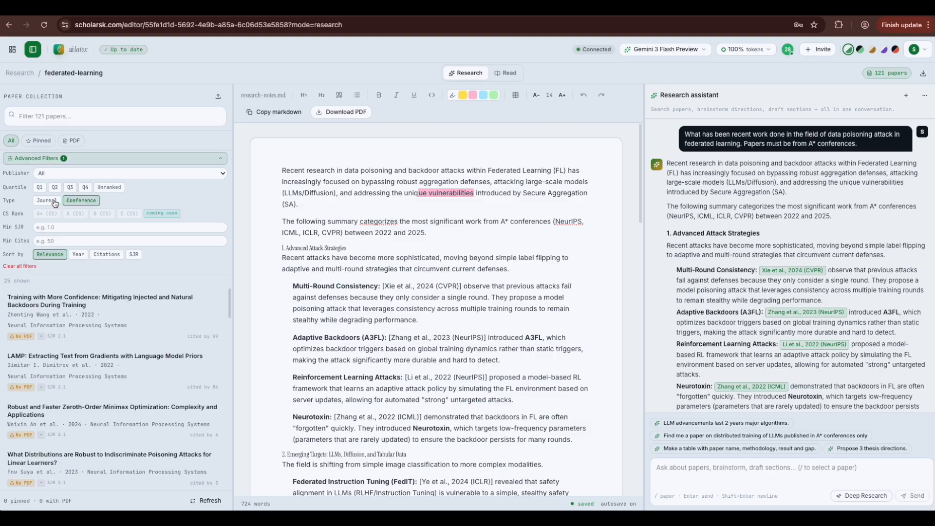
left_click(78, 255)
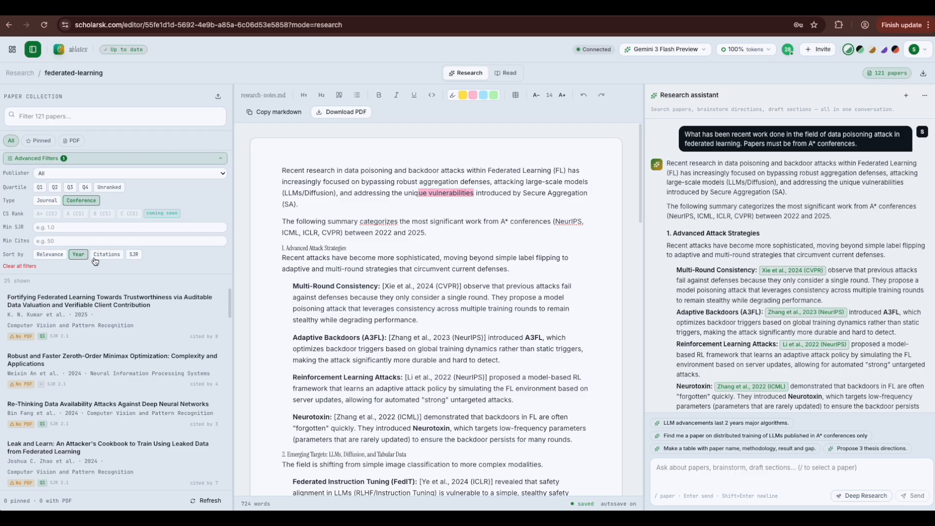
Step: Clear the filters and pin the Provable Robustness and Universal Backdoor Attacks papers
left_click(23, 266)
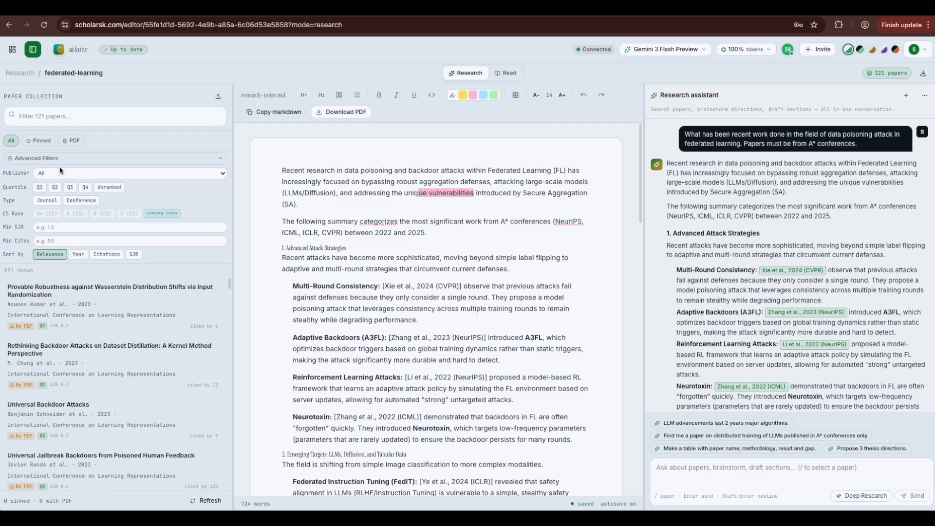
left_click(190, 165)
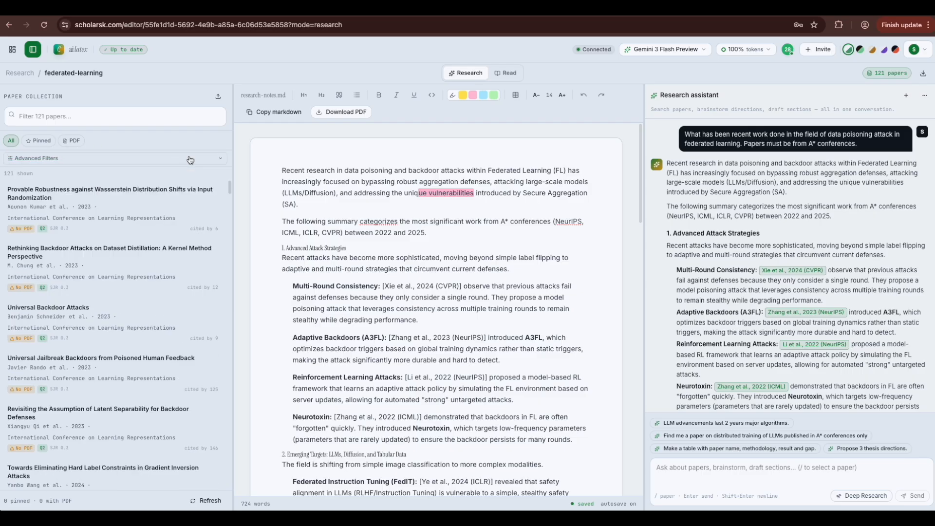
left_click(154, 215)
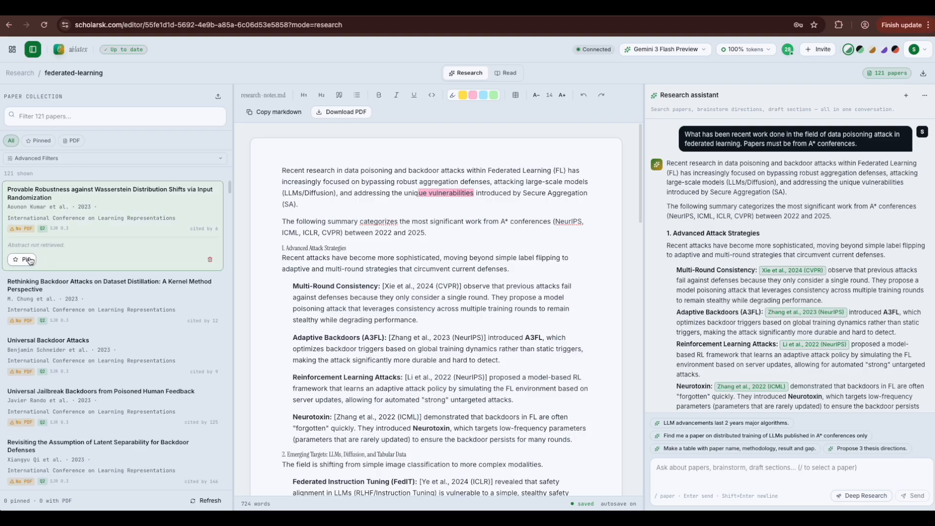
left_click(138, 363)
left_click(28, 387)
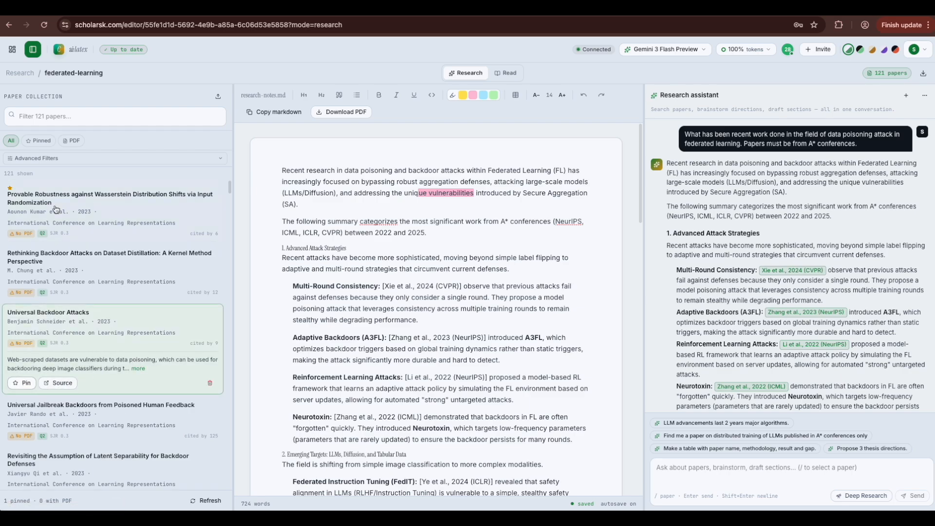
Step: Check the Pinned and PDF views, then return to all 121 papers
left_click(41, 140)
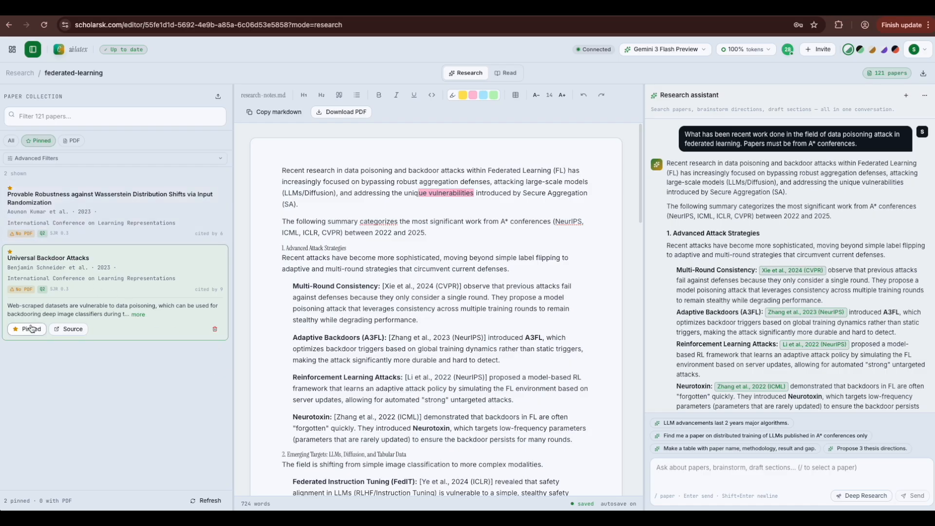
left_click(71, 142)
left_click(10, 141)
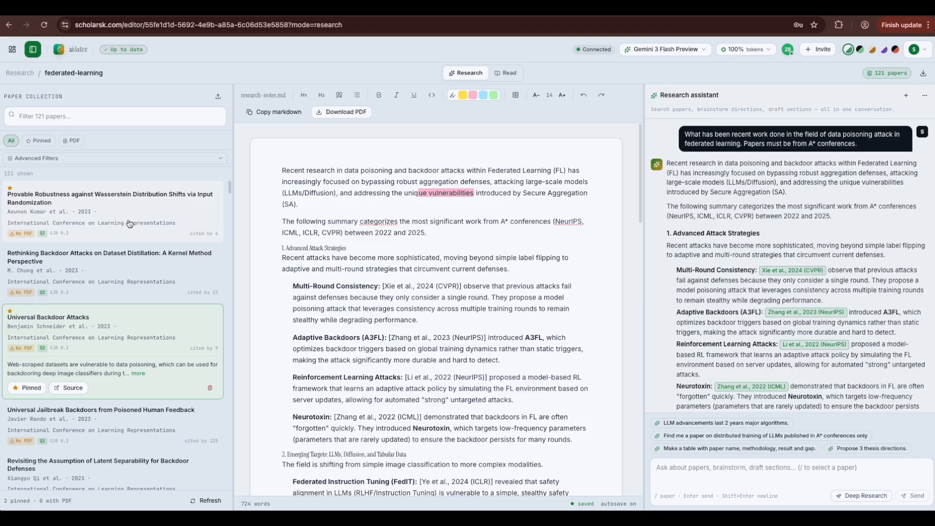
Step: Expand the Provable Robustness and dataset distillation papers and read the latter's full abstract
left_click(129, 223)
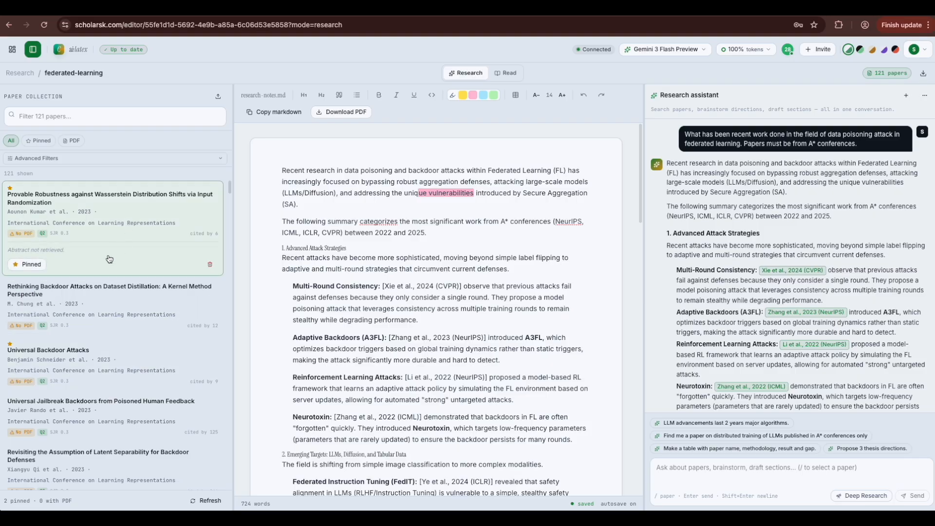
left_click(105, 311)
left_click(124, 321)
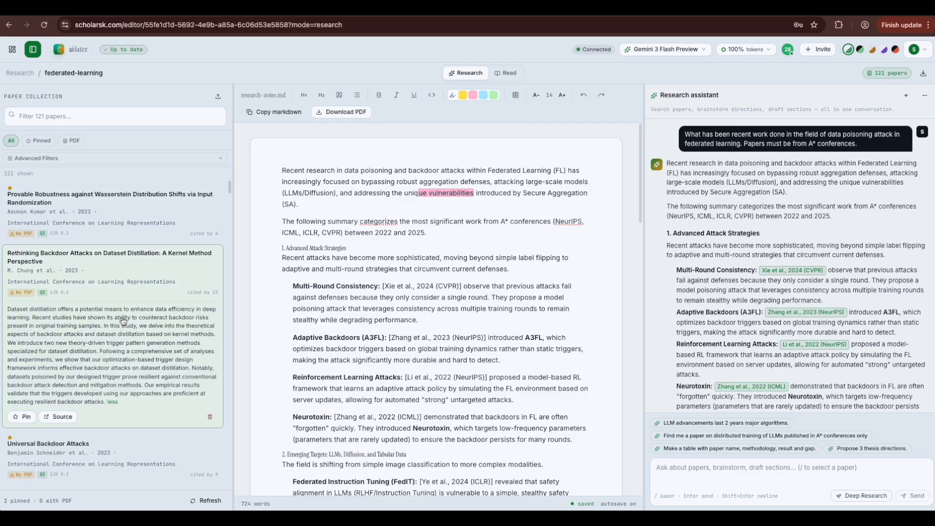
scroll(122, 353, "down", 1)
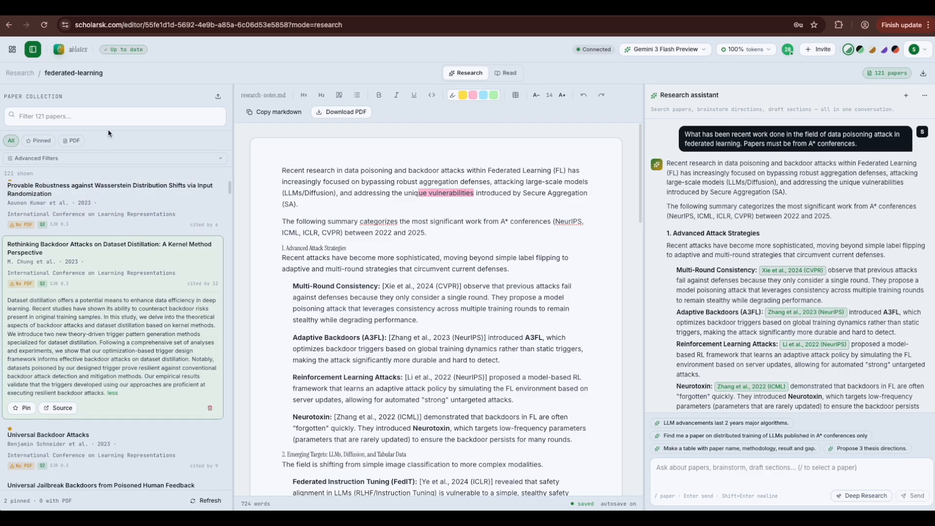
Step: Search Google for the Provable Robustness paper's full title from the reader view
left_click(496, 78)
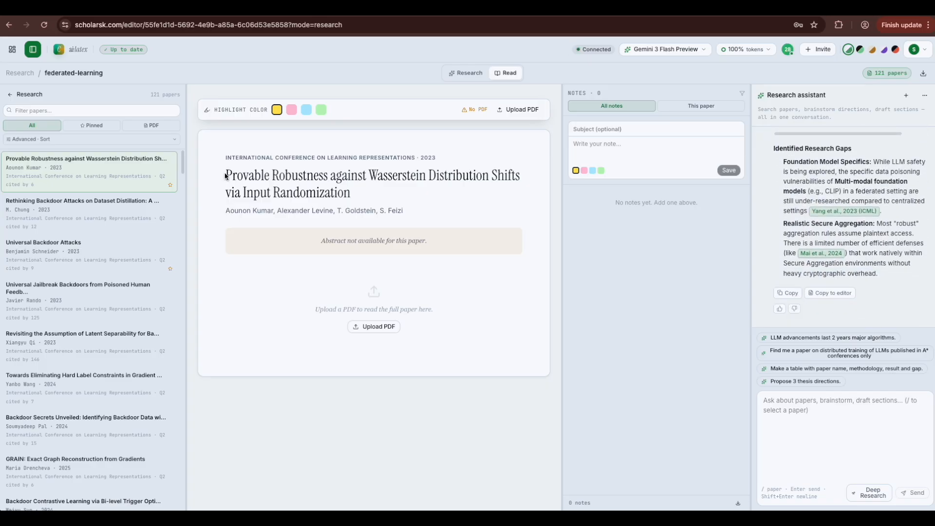
left_click_drag(226, 174, 352, 193)
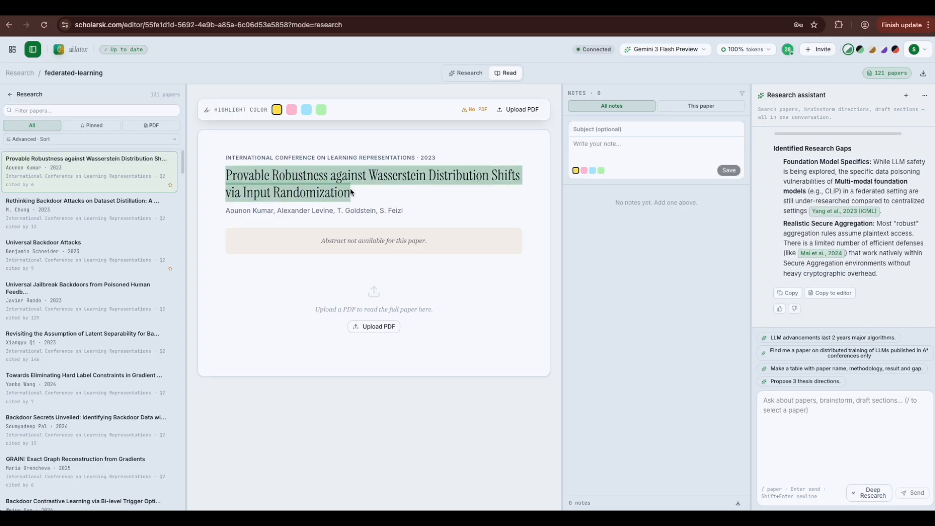
right_click(322, 192)
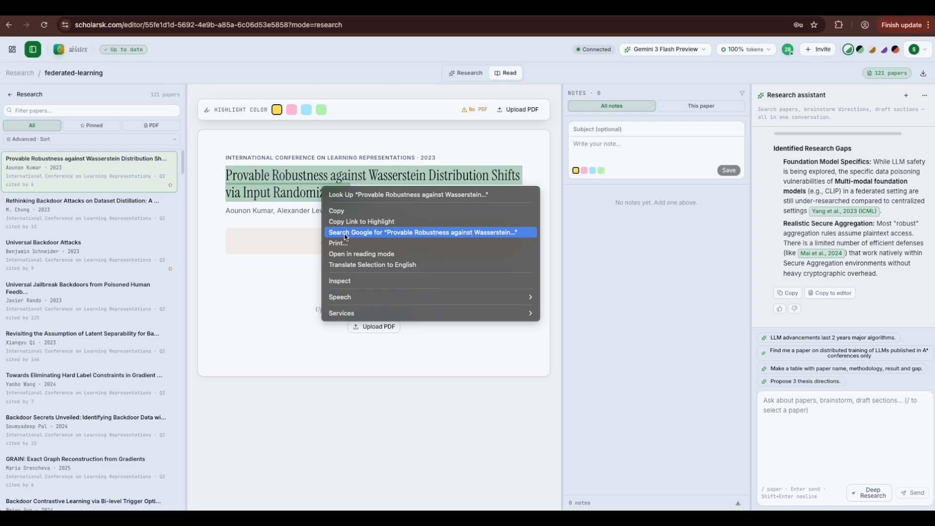
left_click(346, 233)
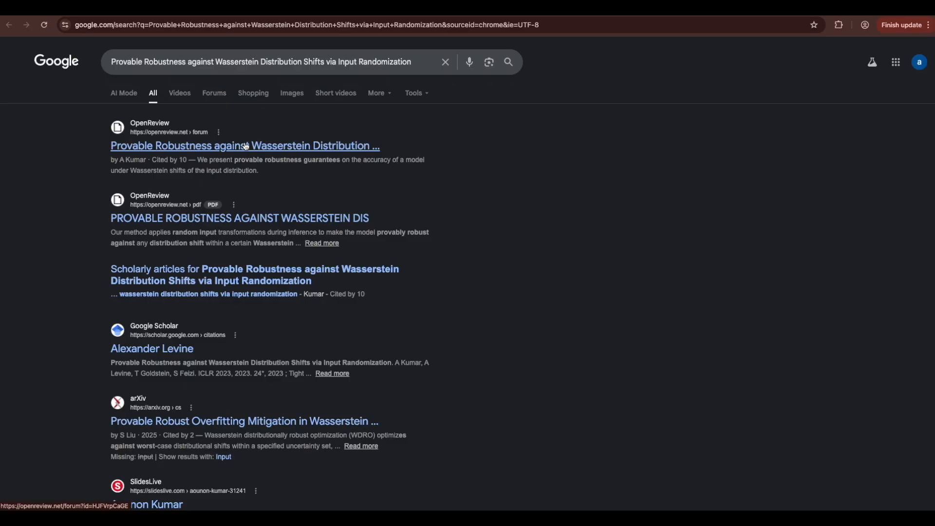
Step: Save the paper's 27-page OpenReview PDF to Downloads and return to ScholarSK
left_click(228, 220)
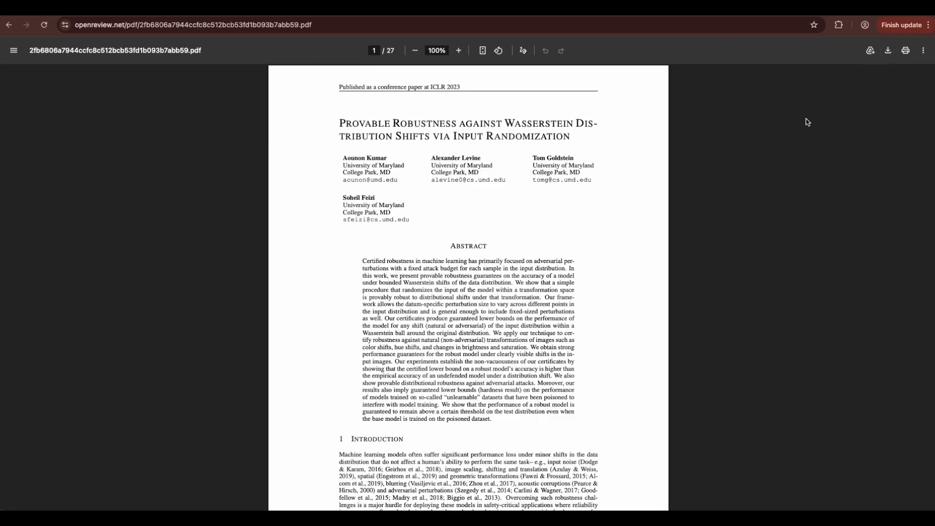
key("super+s")
left_click(638, 338)
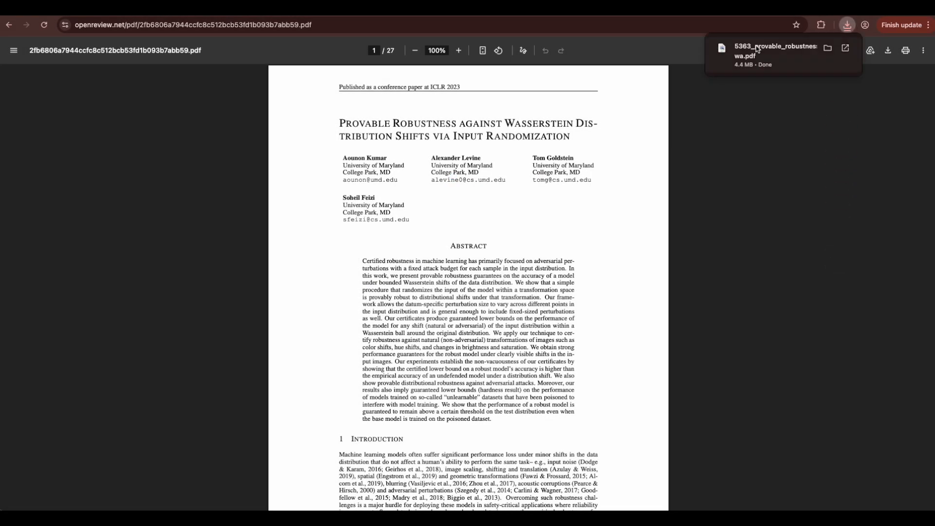
left_click(487, 9)
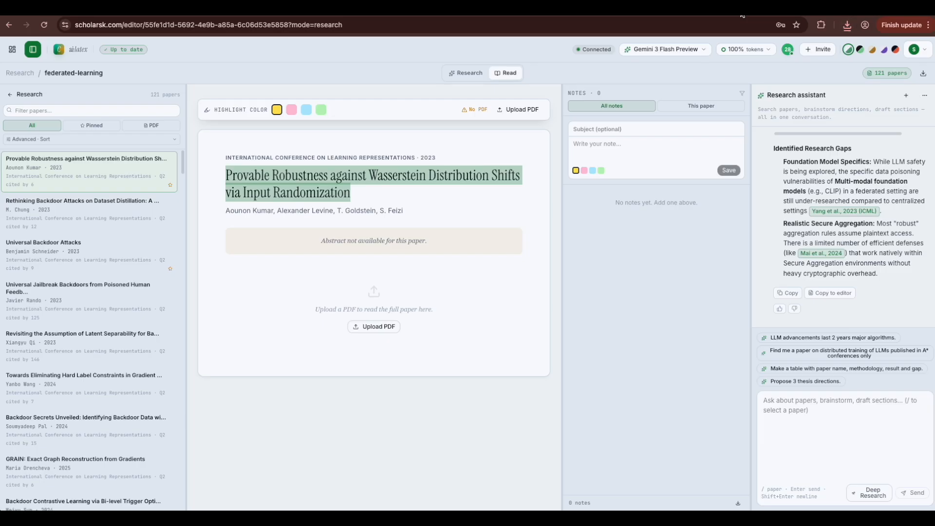
Step: Upload the downloaded Provable Robustness PDF from Downloads to the paper
left_click(377, 326)
left_click(398, 196)
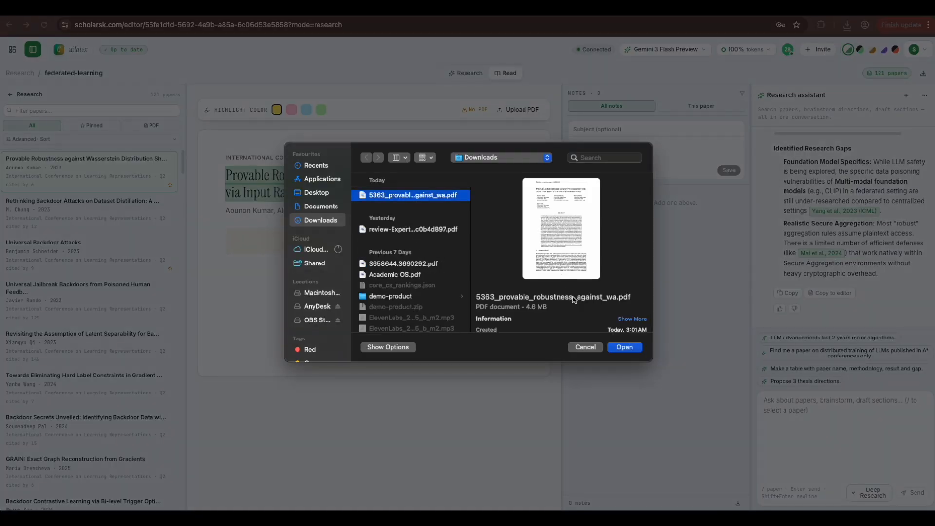
left_click(621, 347)
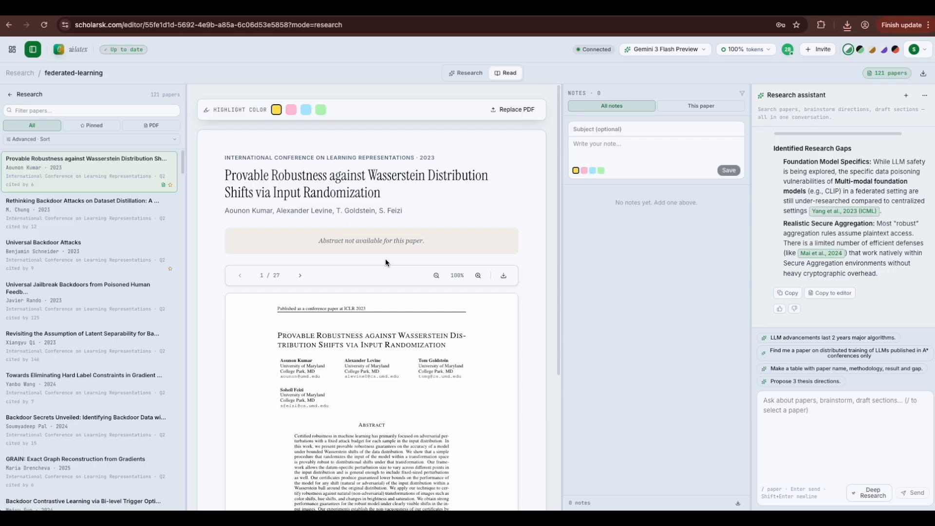
Step: Page through the 27-page paper and select 'Certified robustness' in the abstract
scroll(385, 262, "down", 1)
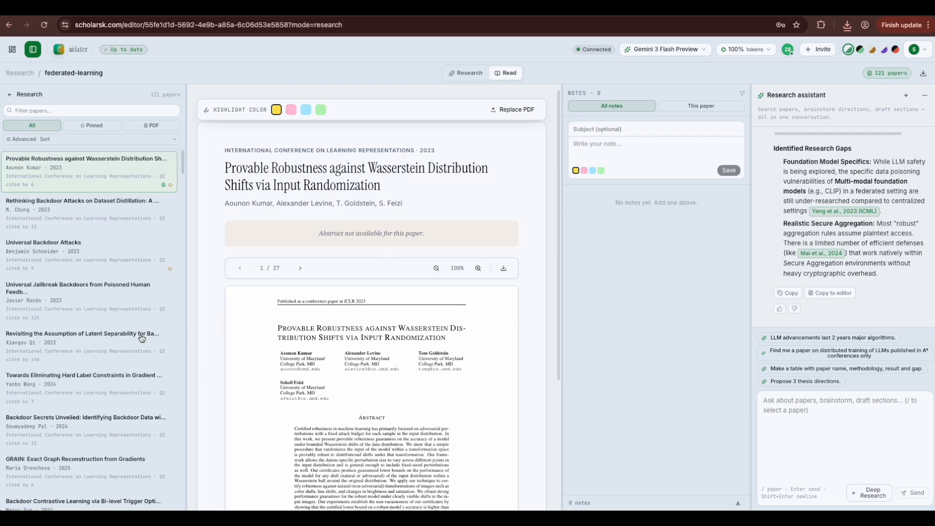
scroll(261, 340, "down", 5)
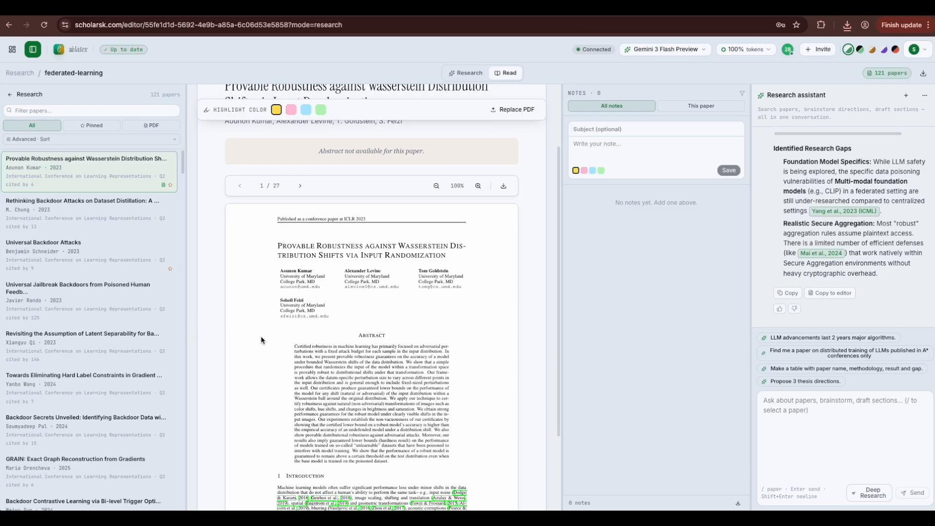
scroll(261, 339, "down", 2)
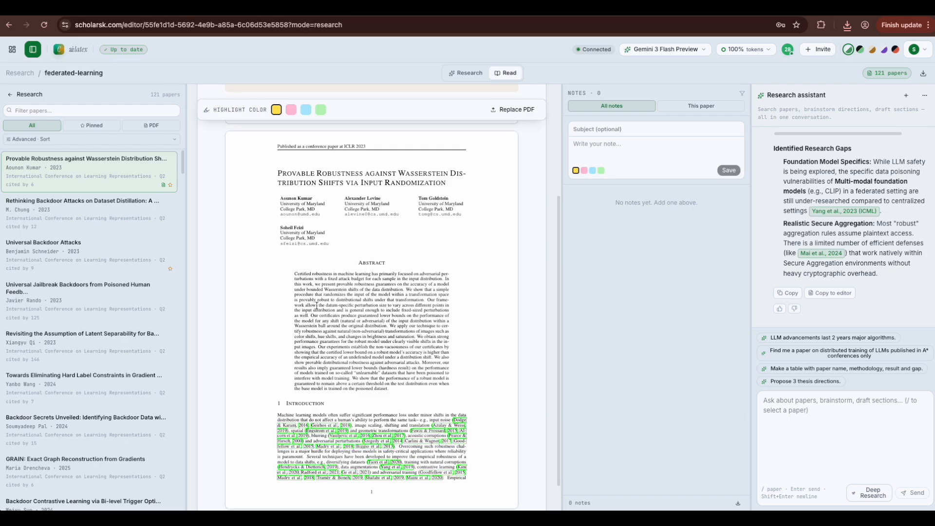
scroll(316, 305, "up", 3)
left_click(299, 176)
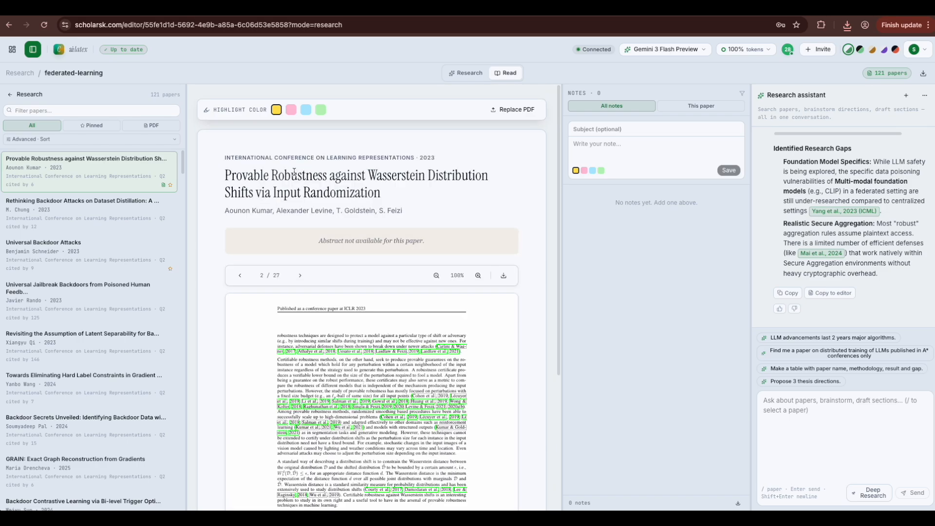
left_click(240, 276)
scroll(312, 290, "down", 5)
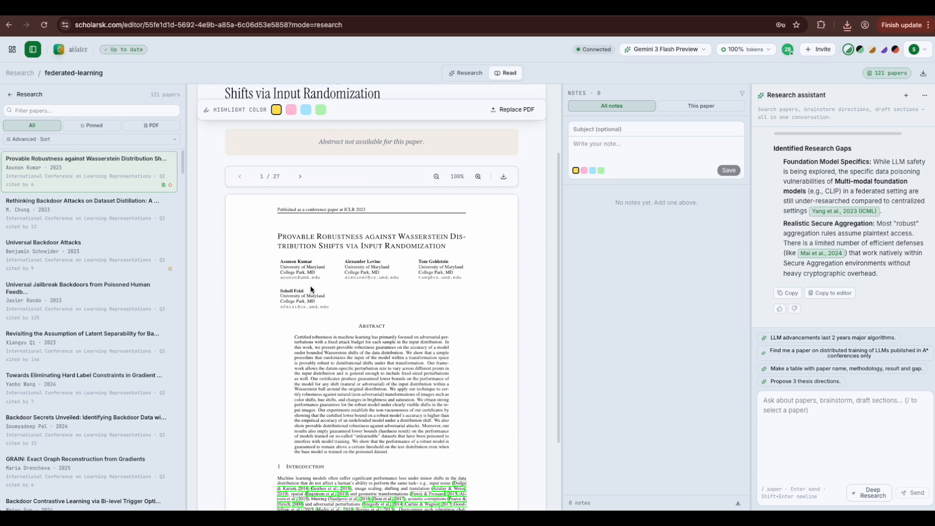
scroll(312, 290, "down", 2)
left_click_drag(295, 260, 333, 259)
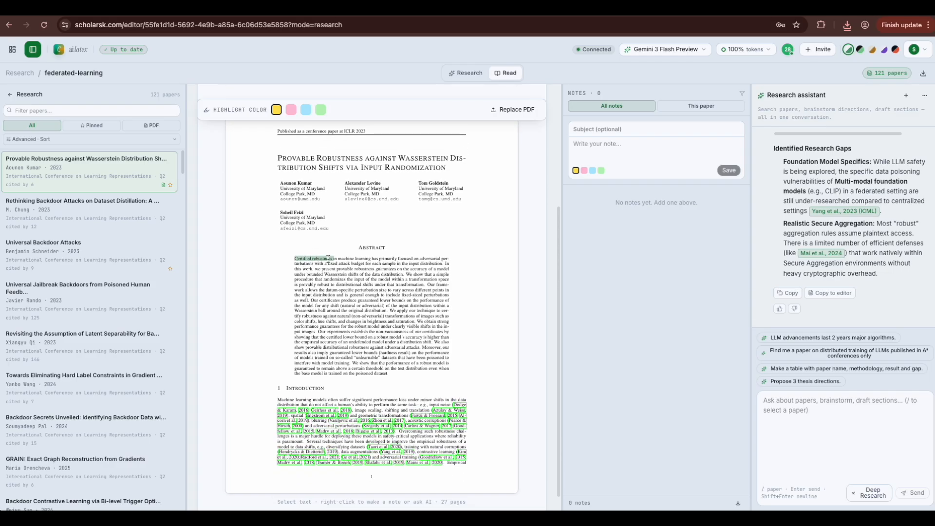
Step: Save a note quoting 'Certified robustness' reading 'this paper is on FL', then check This paper and All notes
right_click(324, 258)
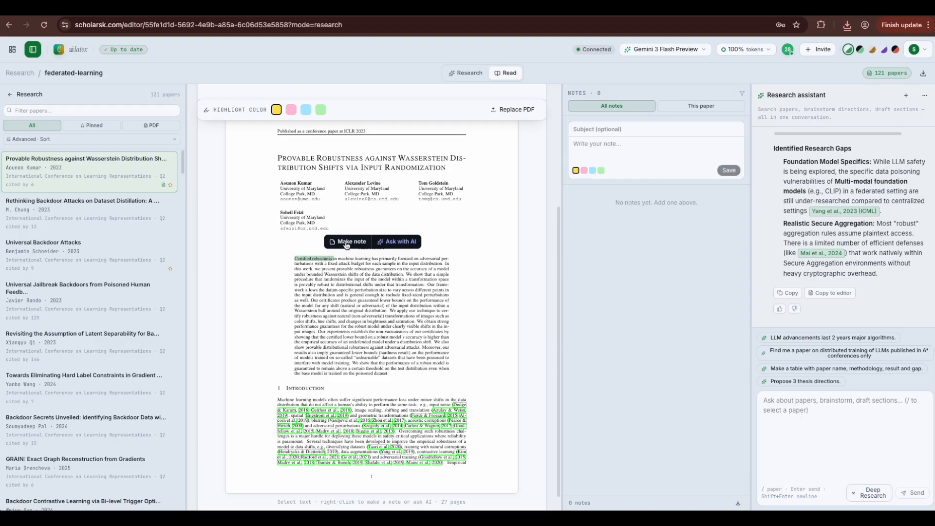
left_click(347, 243)
type("thi")
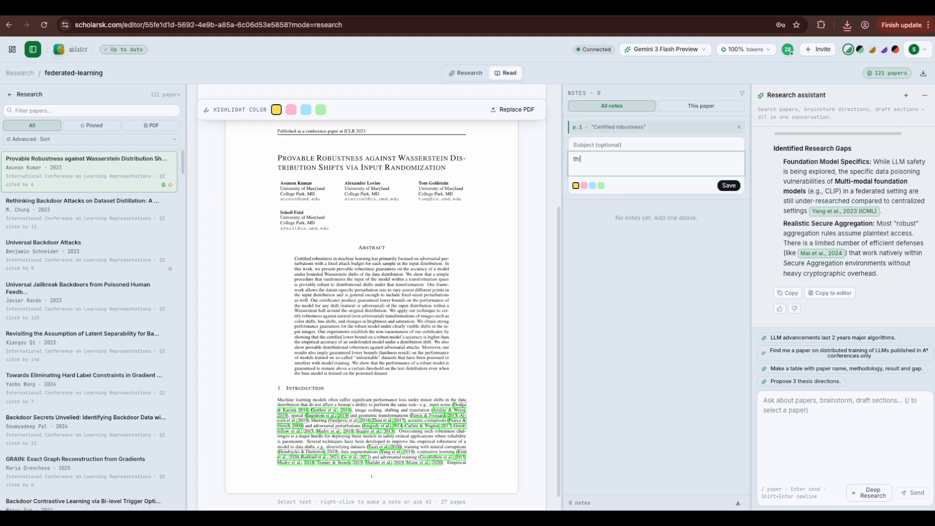
type("s")
key("BackSpace")
type("is paper is on FL")
left_click(729, 186)
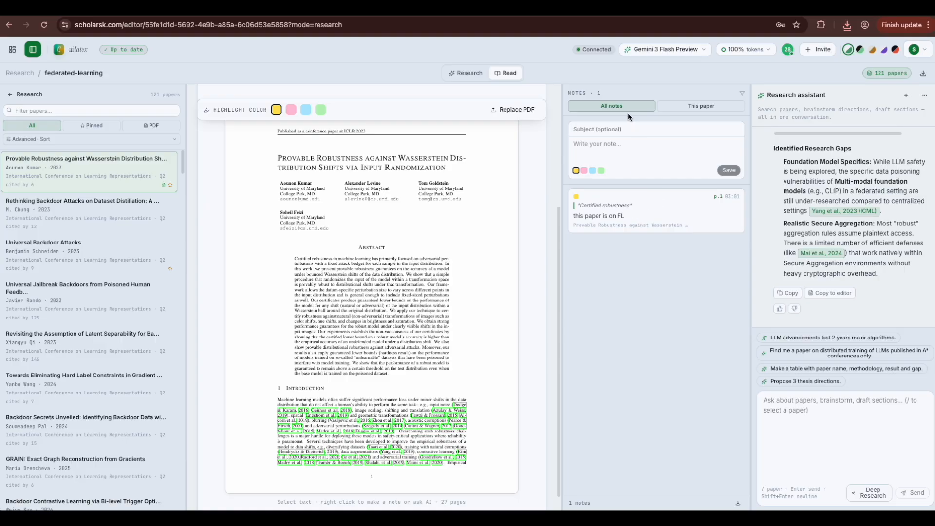
left_click(681, 112)
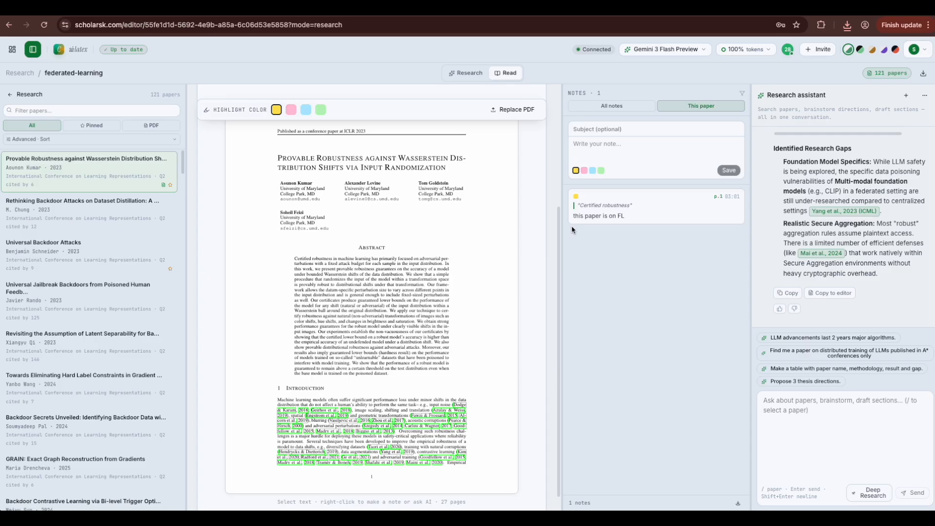
left_click(609, 112)
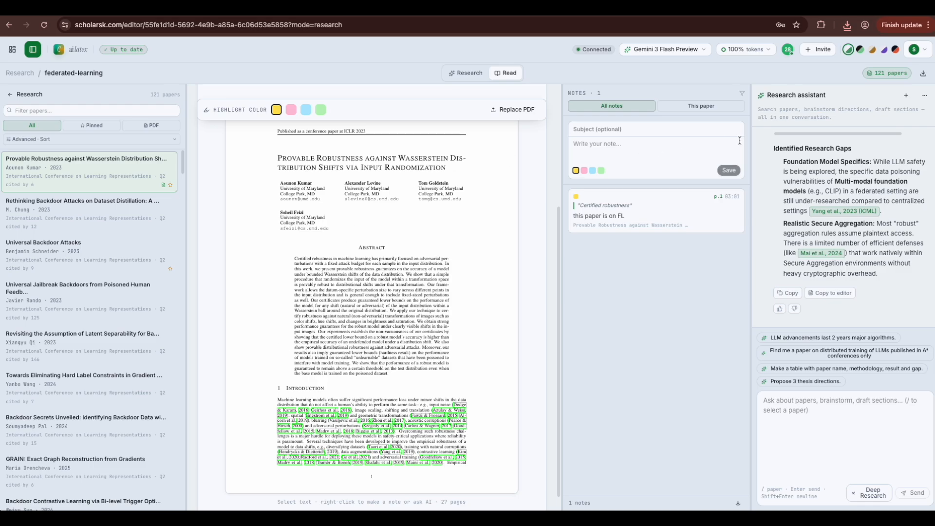
Step: Widen the assistant panel, go to page 3, and select the Figure 2 caption
left_click_drag(753, 143, 737, 143)
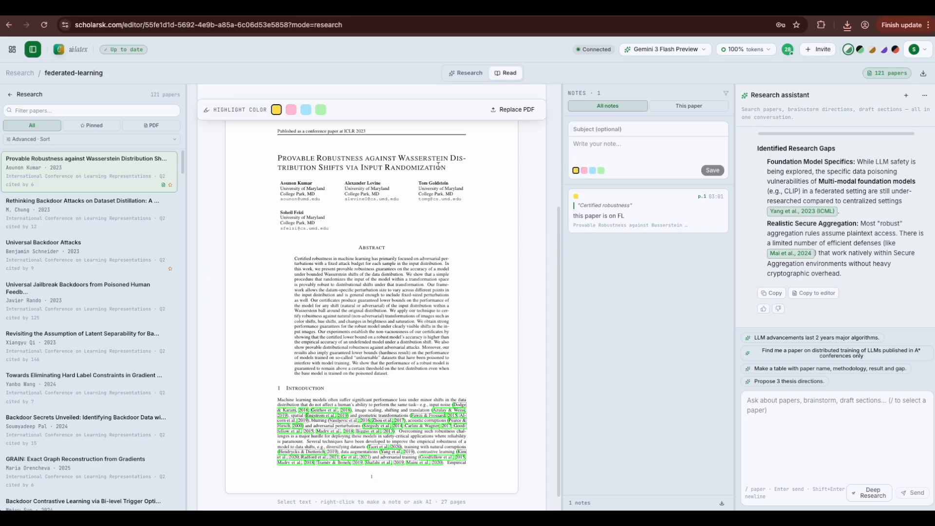
scroll(436, 170, "up", 1)
left_click(300, 148)
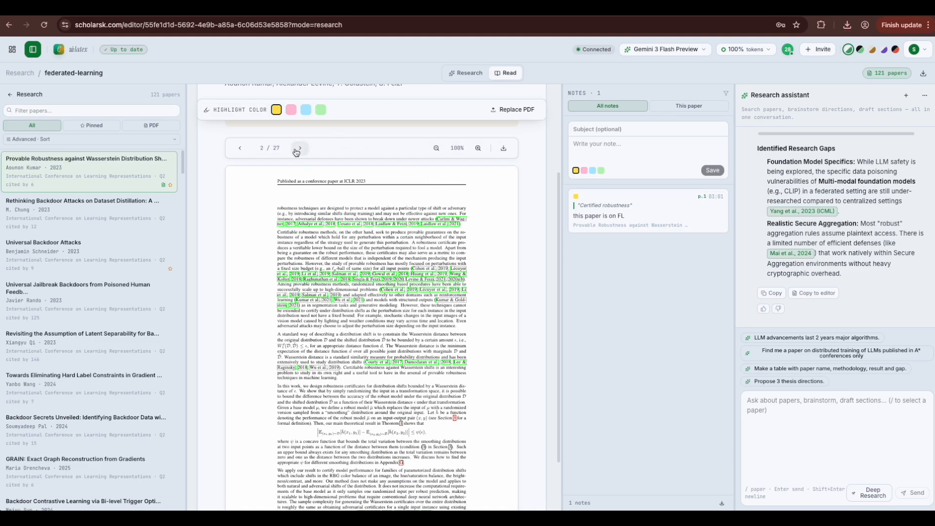
left_click(300, 148)
scroll(296, 152, "up", 3)
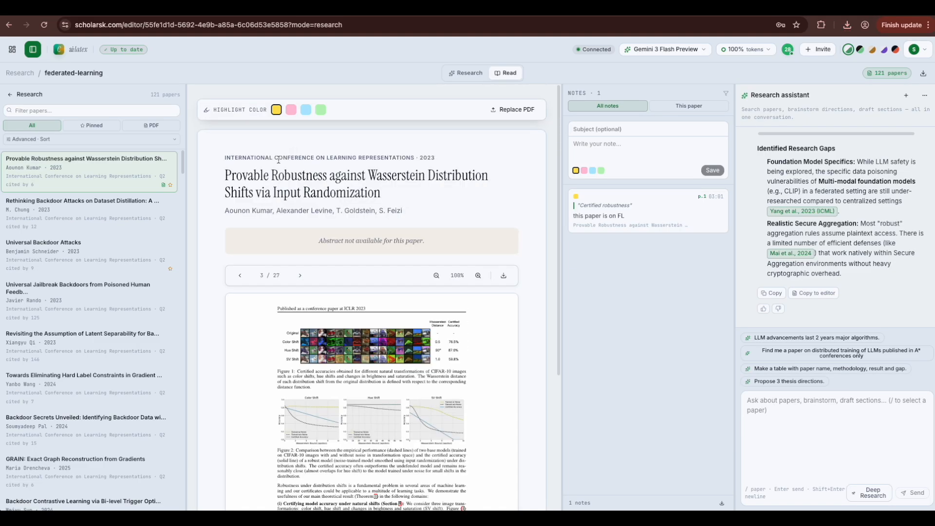
scroll(286, 183, "down", 2)
scroll(285, 184, "down", 1)
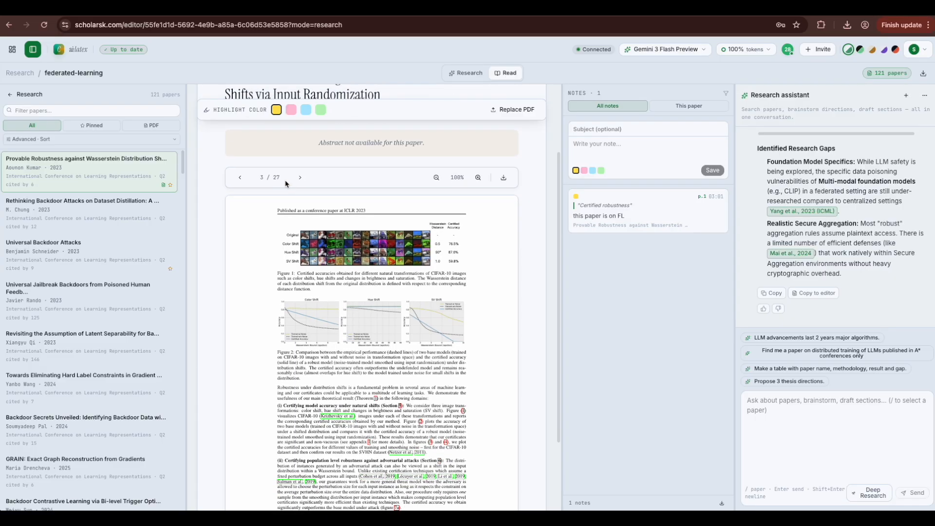
left_click_drag(278, 350, 302, 379)
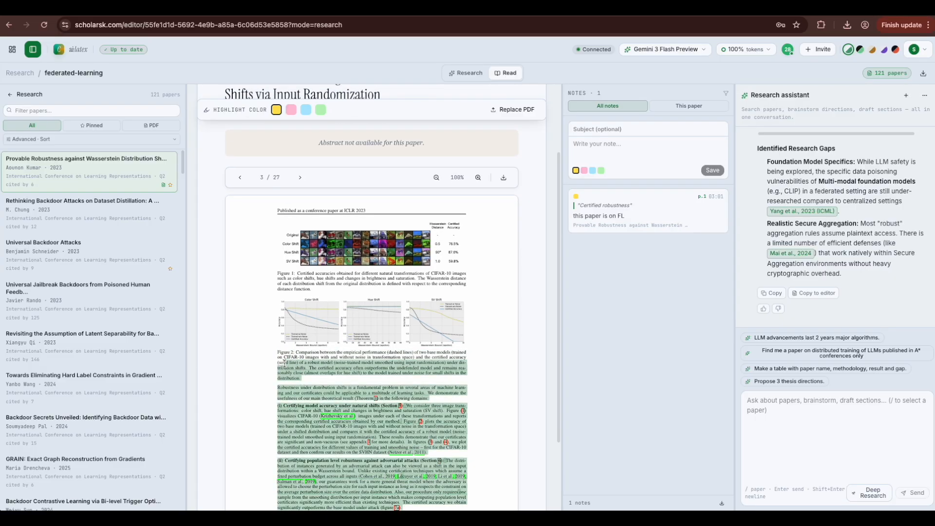
left_click(280, 355)
left_click_drag(280, 355, 298, 377)
Step: Ask the AI 'explain this figure in the paper' about the selected caption and read the reply
left_click(355, 350)
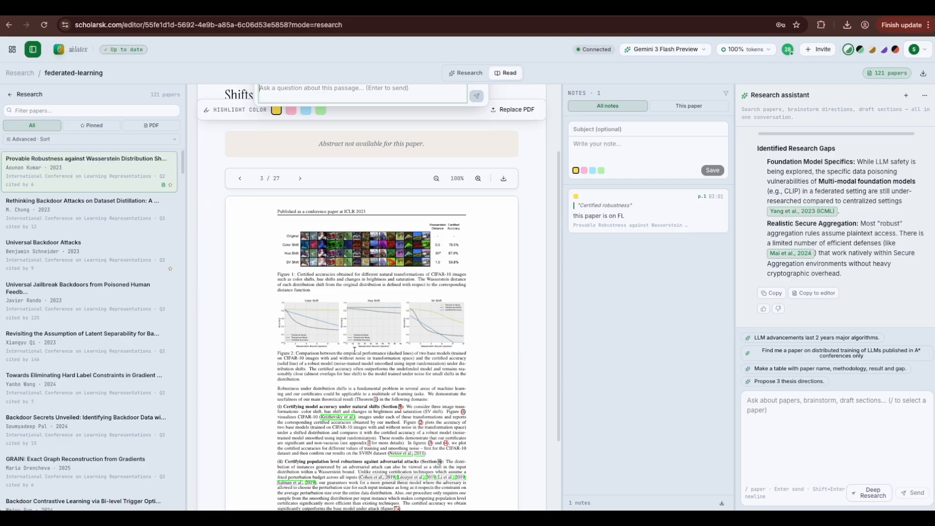
type("e")
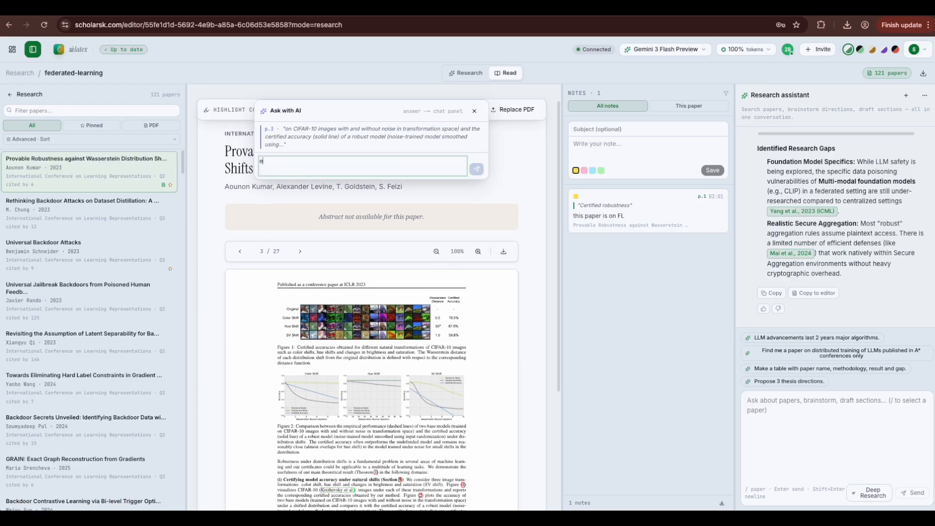
type("xplain this figure in the paper")
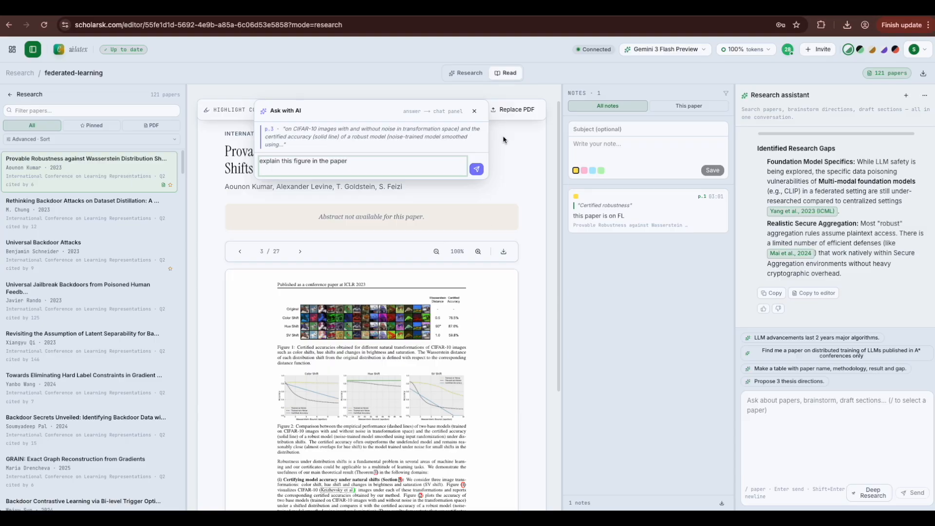
left_click(477, 169)
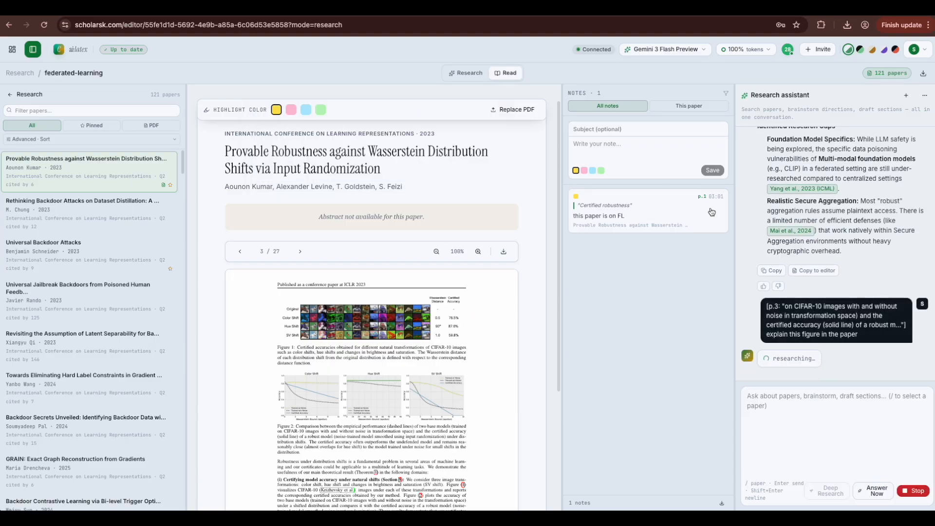
left_click_drag(736, 201, 698, 201)
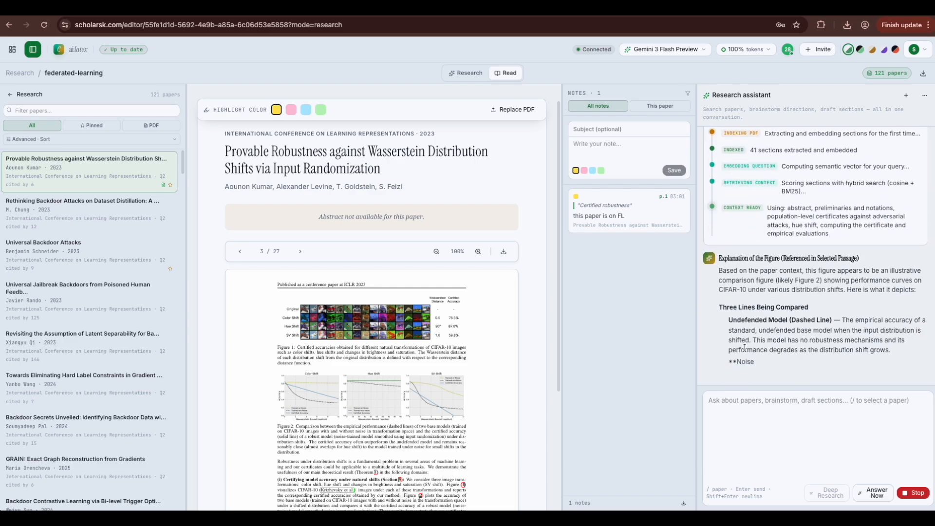
scroll(526, 413, "down", 2)
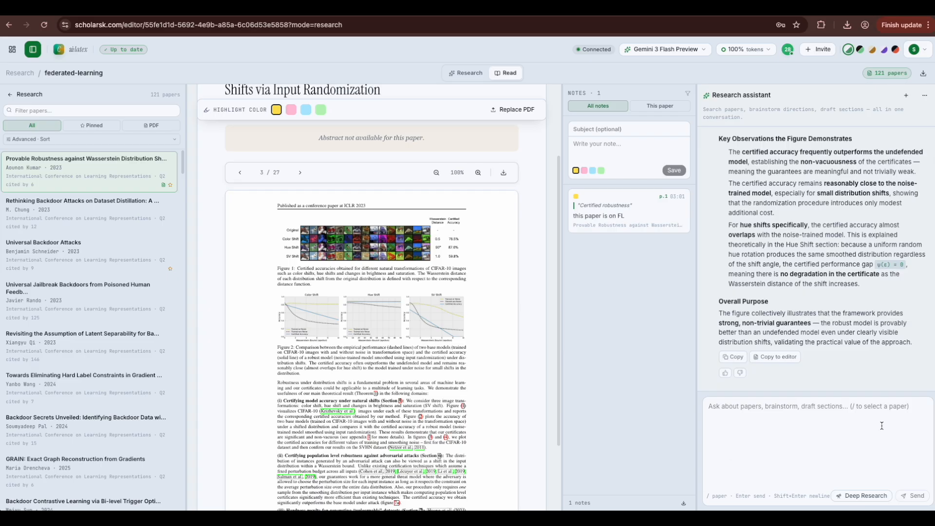
Step: Switch to the research writing view, widen the assistant panel, and enable Deep Research
left_click(469, 78)
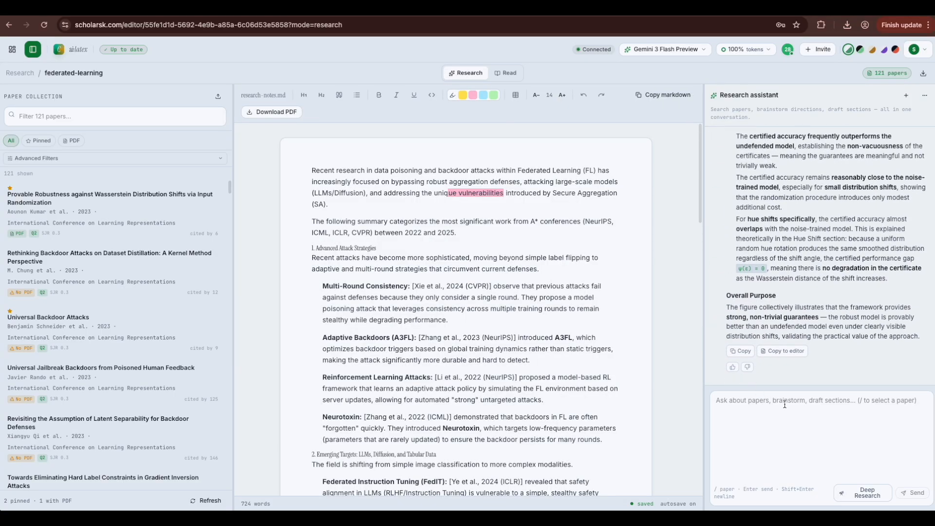
left_click_drag(703, 328, 668, 327)
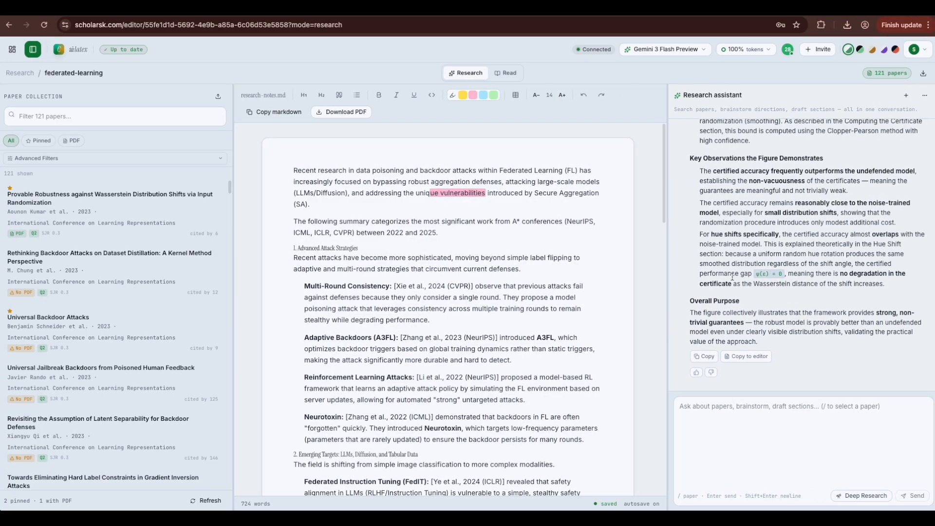
left_click(867, 495)
Step: Send the assistant the question 'give me 2026 research direction on this topic'
left_click(765, 406)
type("pre")
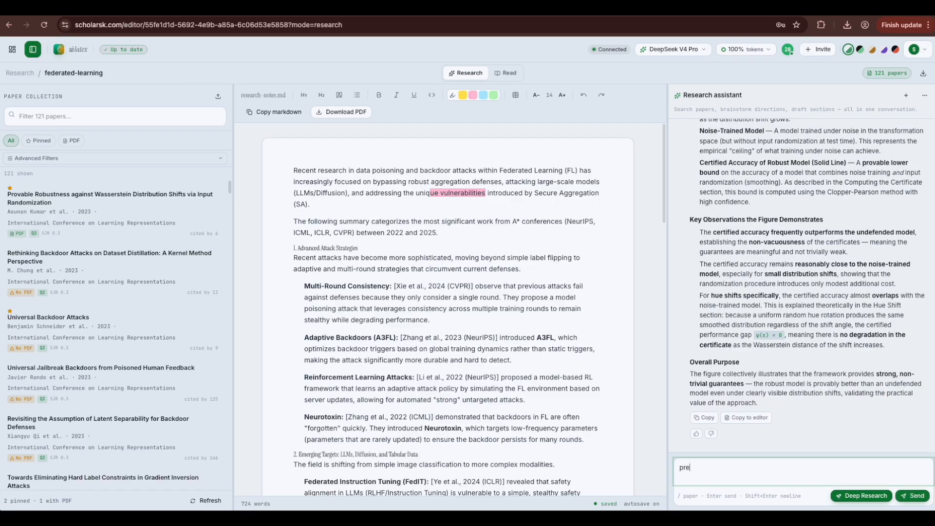
key("BackSpace")
key("BackSpace")
key("BackSpace")
type("give me 2026 research direction on thsi topic")
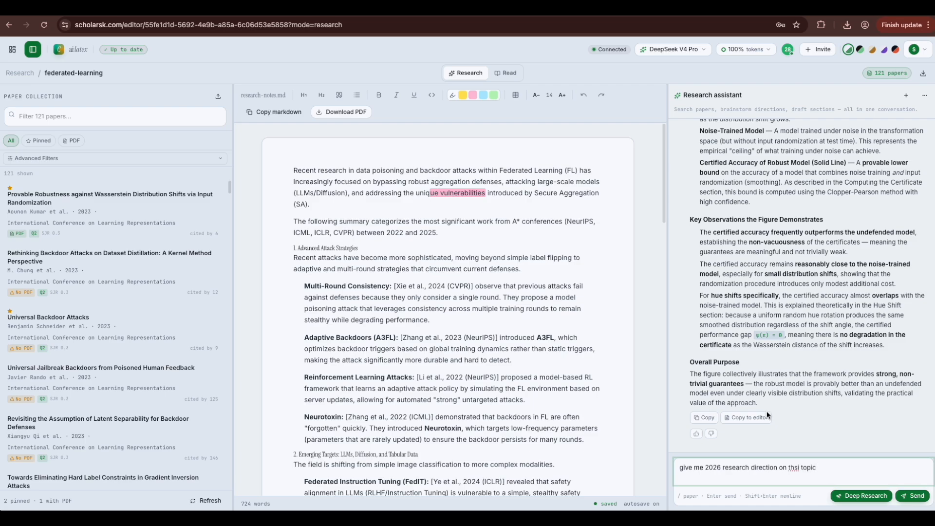
left_click(800, 469)
key("BackSpace")
key("BackSpace")
type("is")
left_click(907, 495)
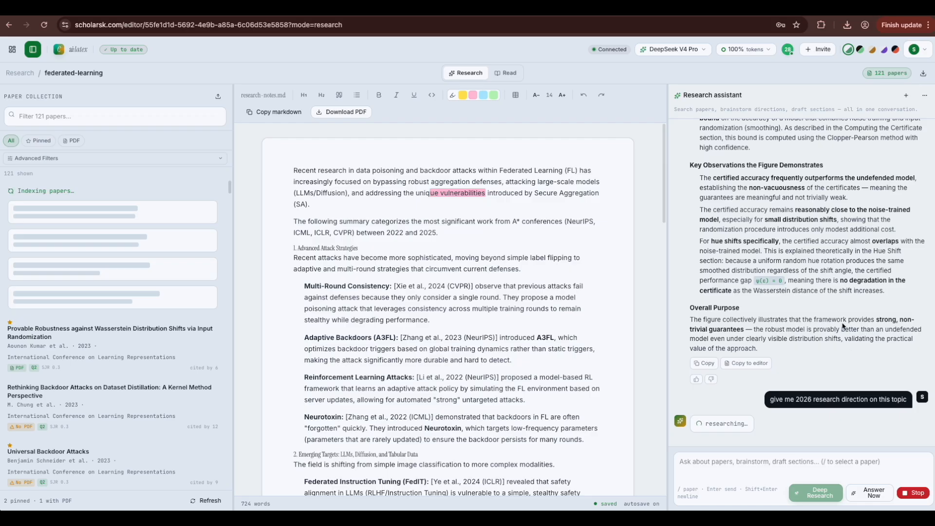
Step: Choose Answer Now to get an immediate answer from the current collection, and read it
left_click(871, 493)
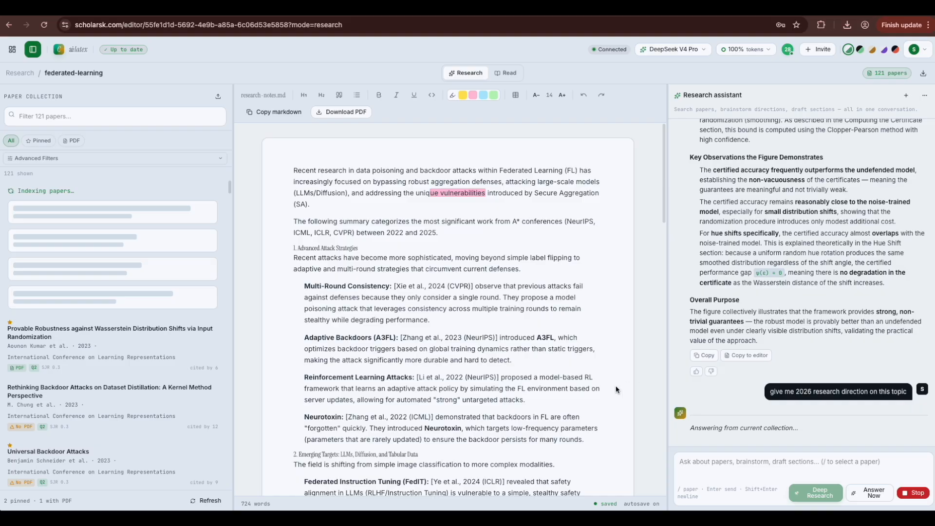
scroll(616, 385, "down", 6)
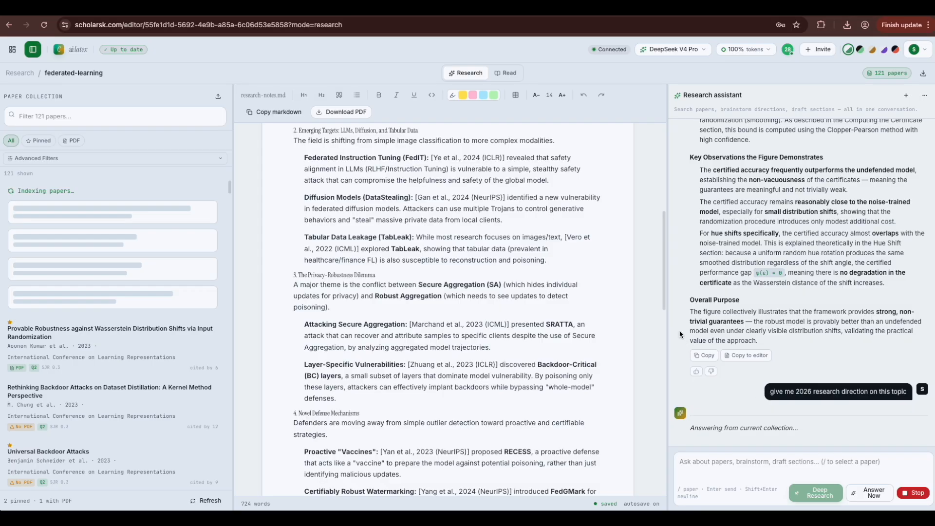
scroll(666, 199, "up", 7)
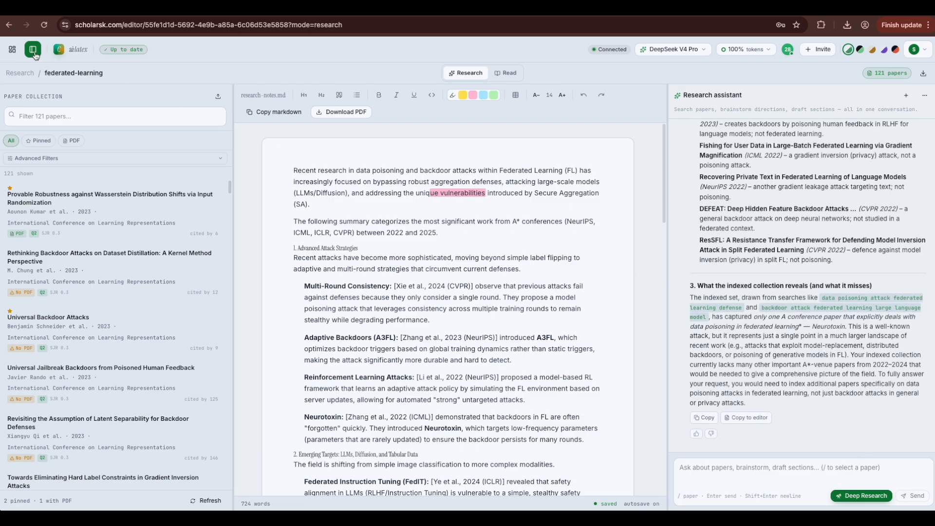
Step: Return to the dashboard and reopen the federated-learning collection
left_click(11, 48)
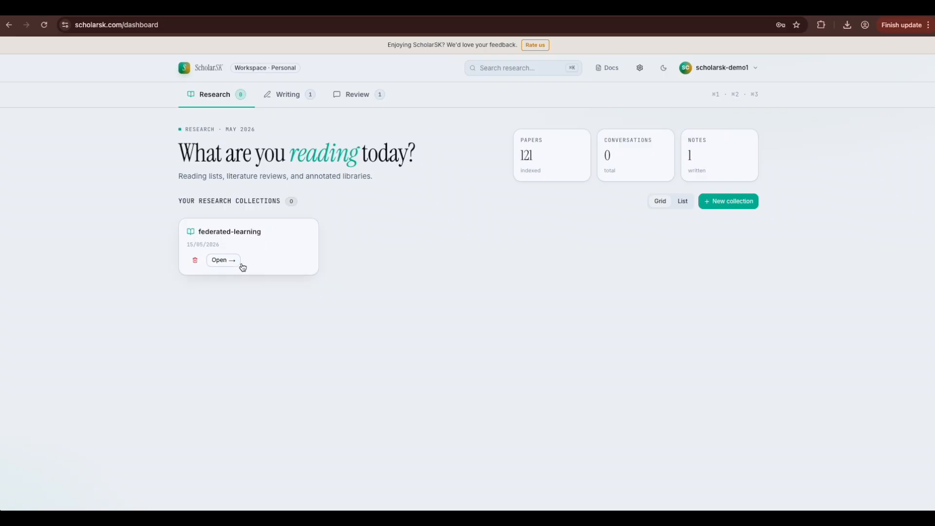
left_click(227, 261)
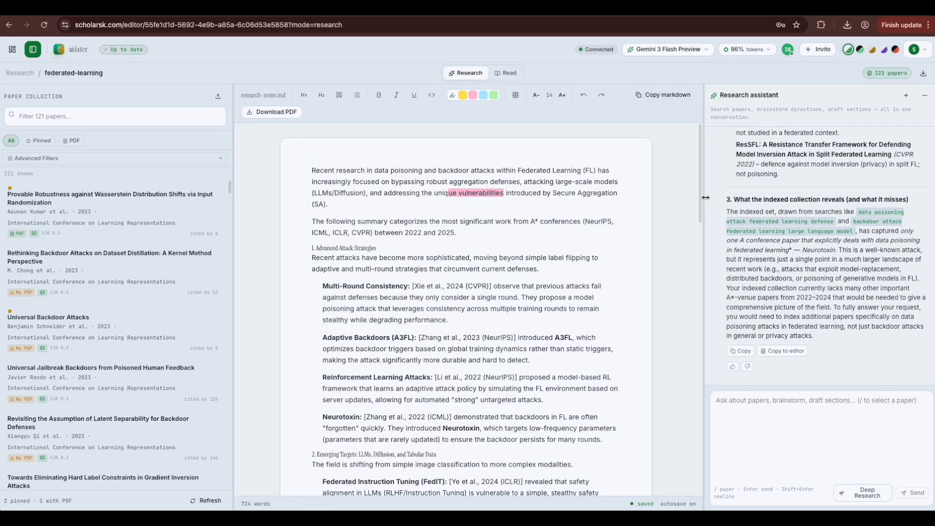
scroll(702, 195, "up", 10)
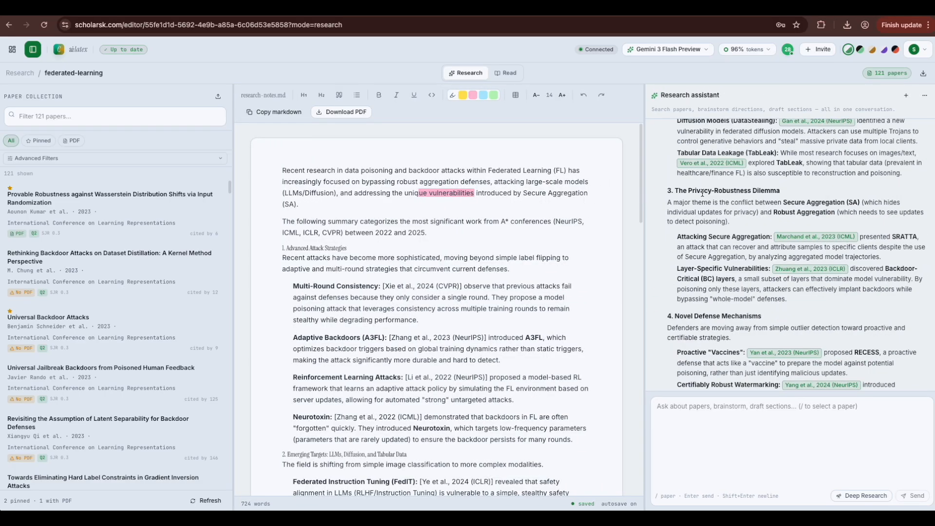
scroll(741, 188, "up", 4)
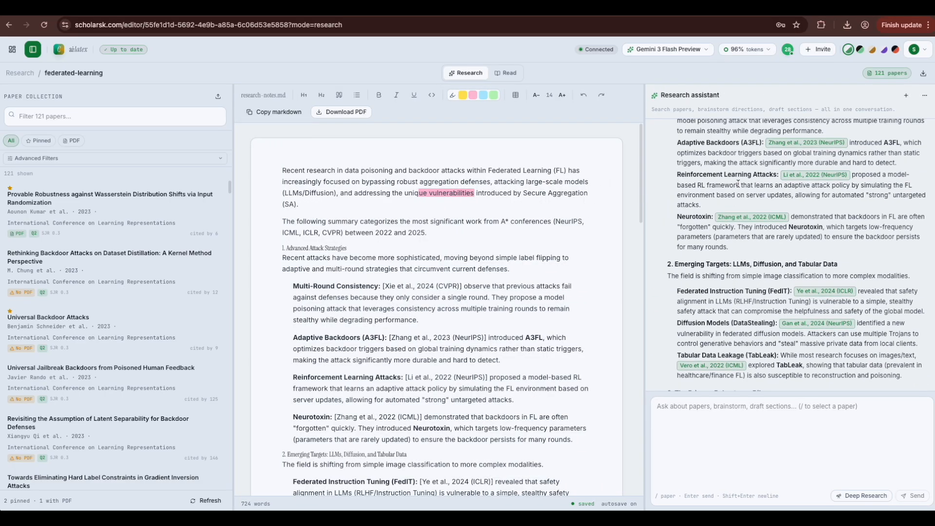
Step: Look up the cited FLIP paper via its citation chip, then focus the research notes document
left_click(734, 219)
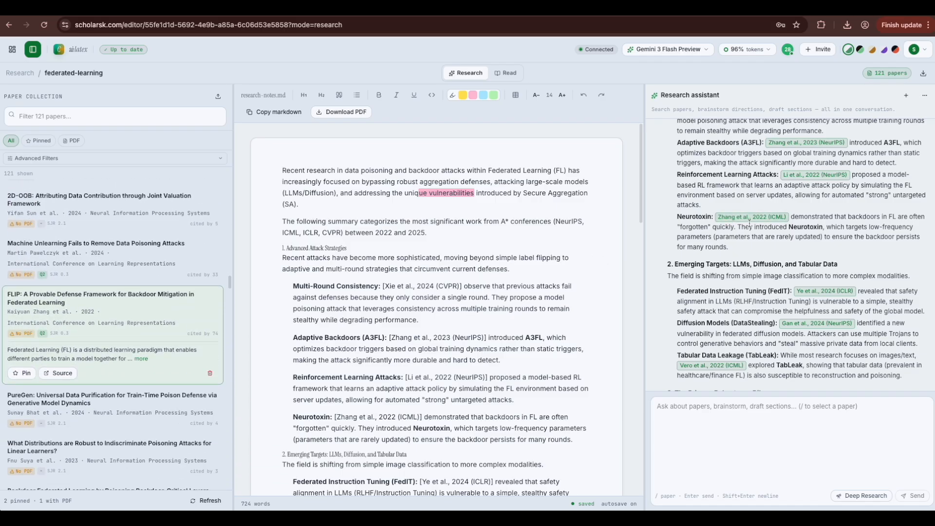
scroll(749, 223, "up", 3)
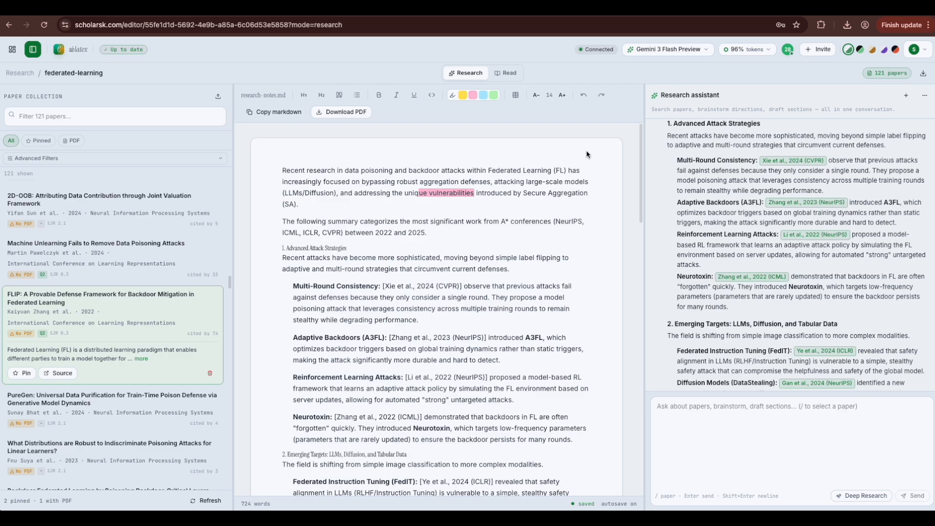
scroll(726, 241, "up", 5)
scroll(732, 244, "down", 1)
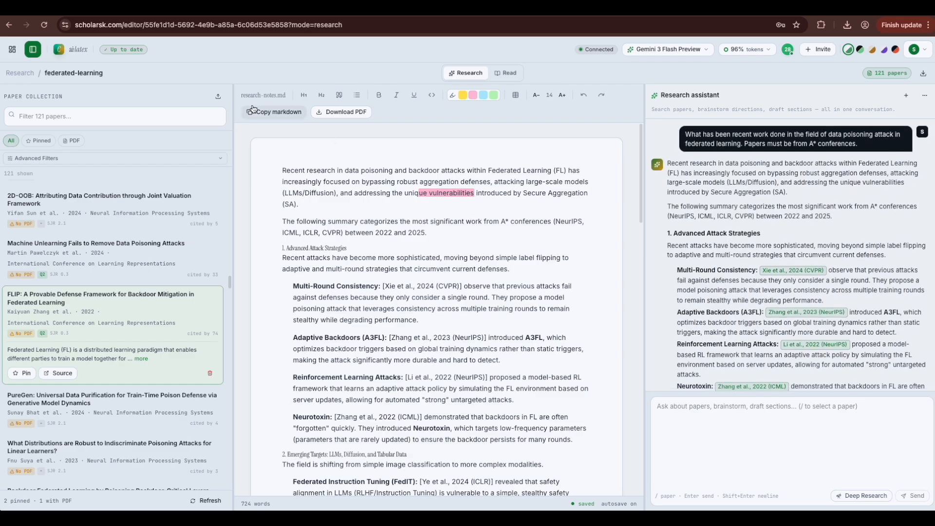
left_click(329, 182)
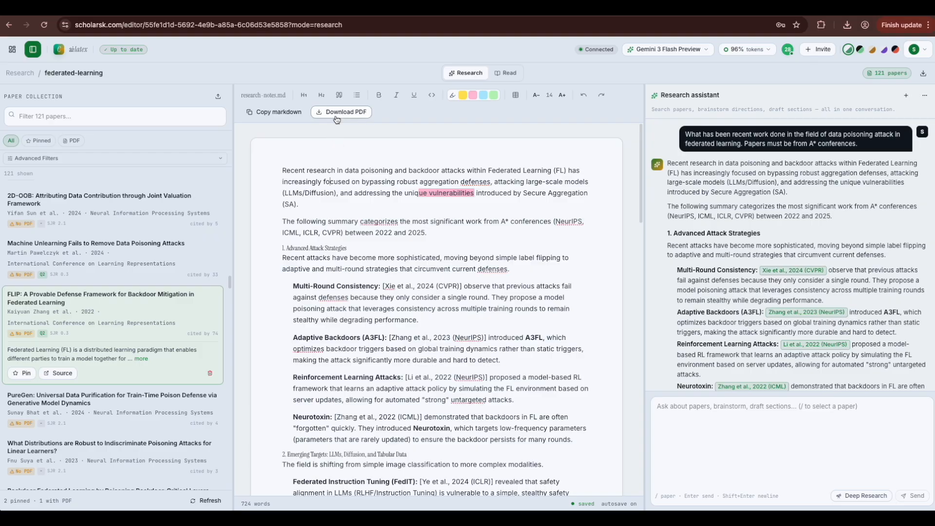
scroll(355, 244, "down", 15)
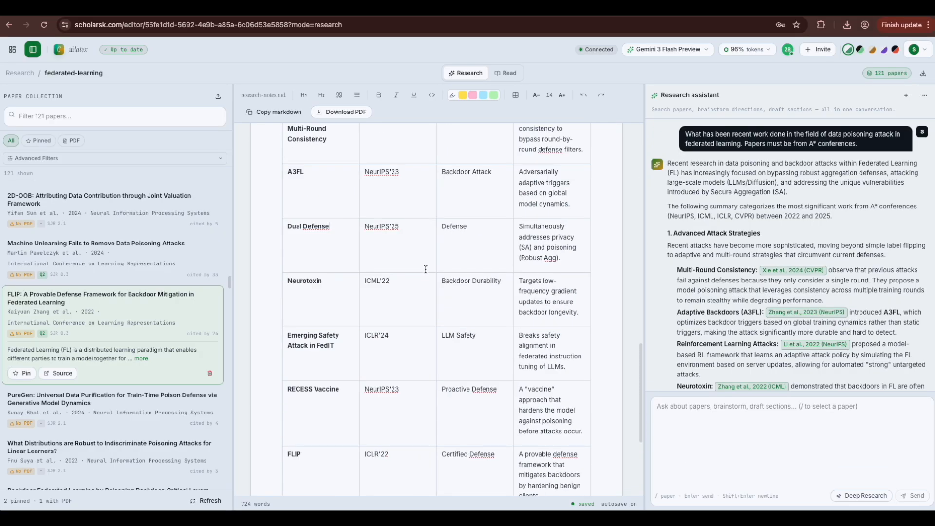
scroll(426, 269, "down", 1)
scroll(409, 182, "up", 10)
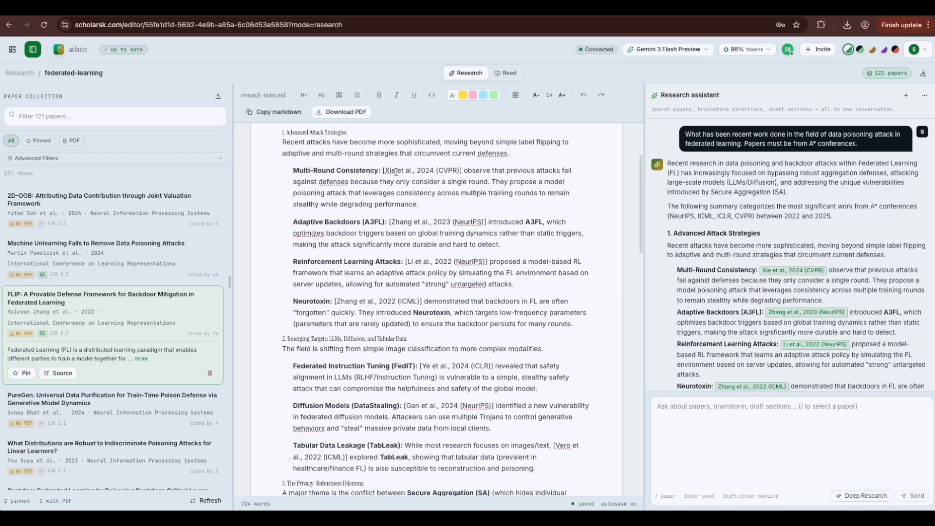
left_click(351, 113)
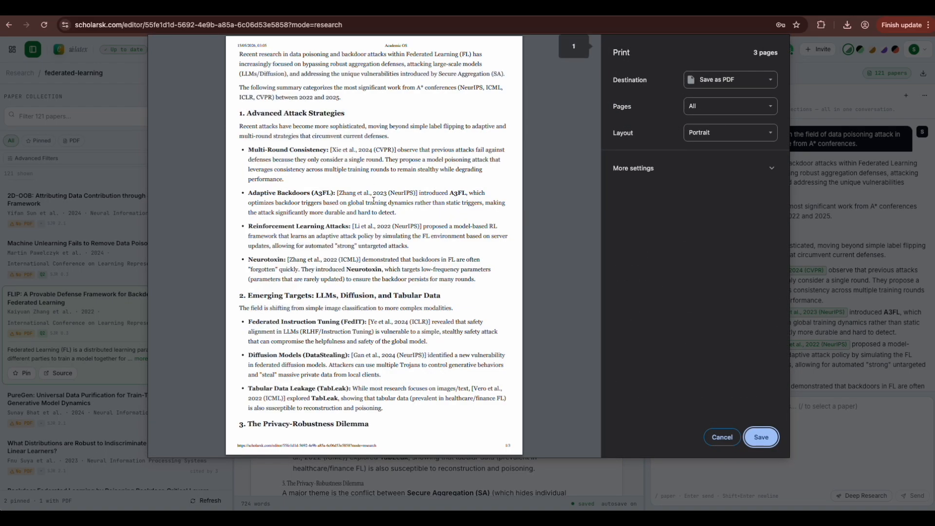
scroll(398, 238, "down", 15)
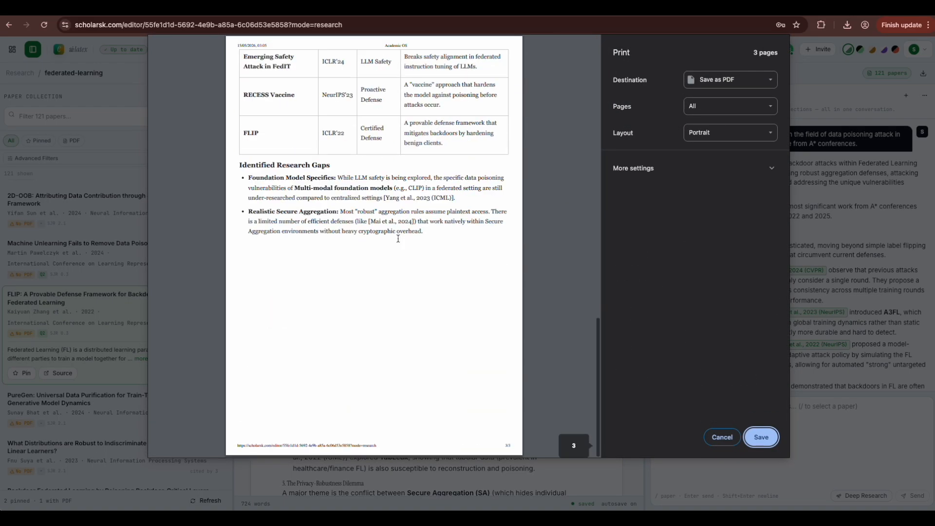
left_click(716, 437)
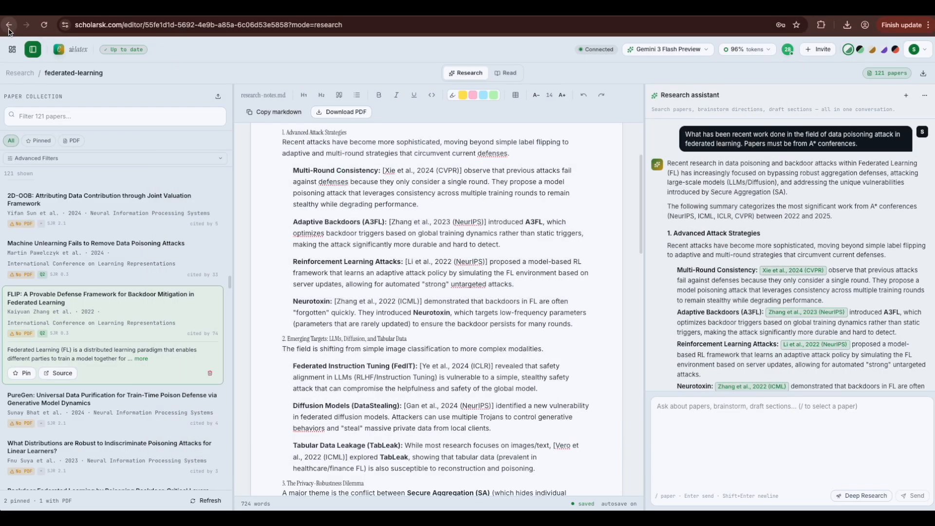
left_click(56, 117)
type("topics")
key("BackSpace")
key("BackSpace")
key("BackSpace")
key("BackSpace")
key("BackSpace")
key("BackSpace")
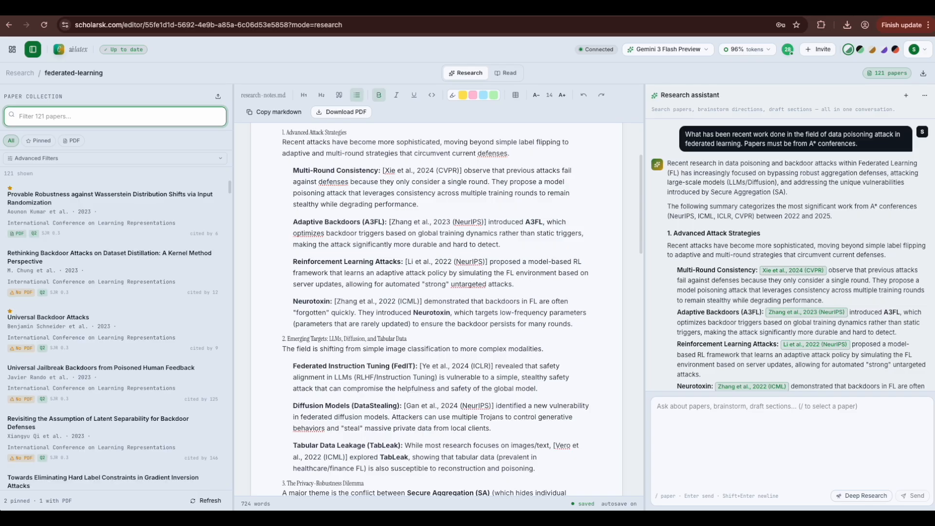
type("universal")
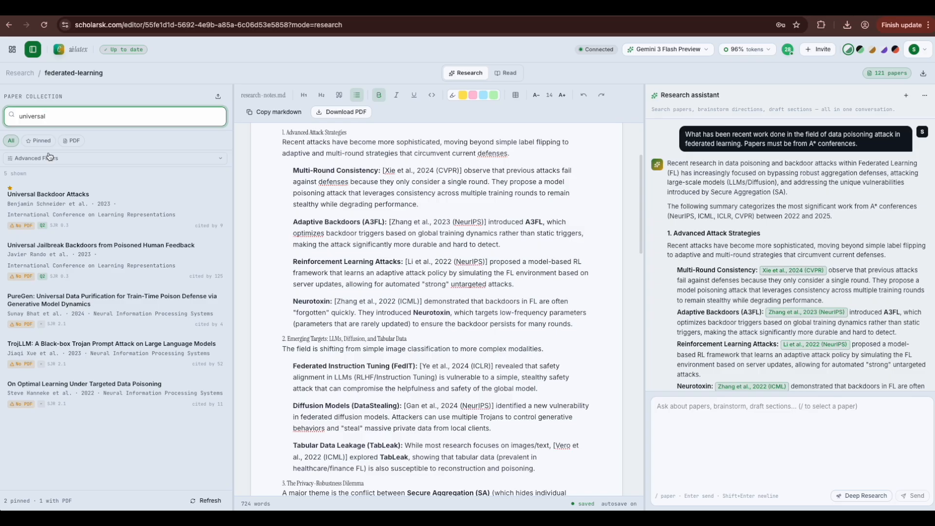
key("BackSpace")
key("BackSpace")
key("BackSpace")
key("BackSpace")
key("BackSpace")
key("BackSpace")
key("BackSpace")
key("BackSpace")
key("BackSpace")
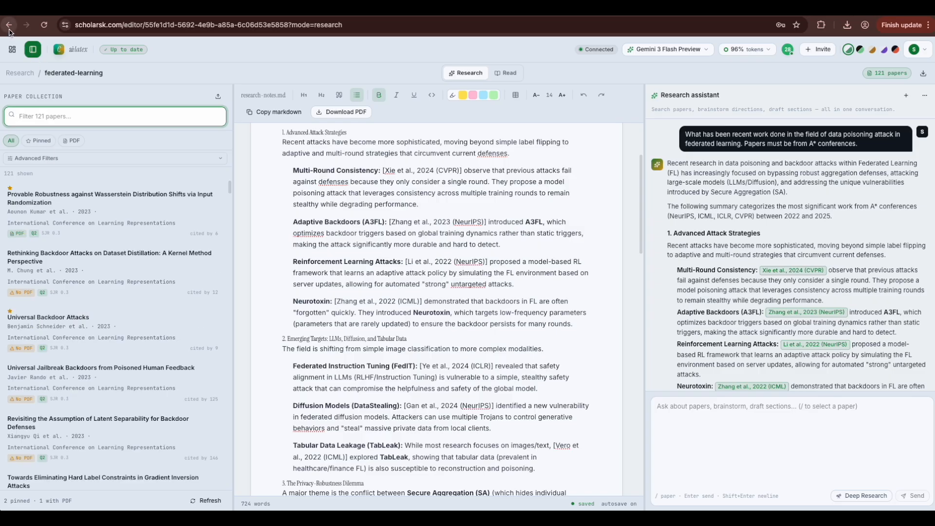
Step: Create a new writing paper titled 'fl-writing' under the Writing tab and open it
left_click(12, 49)
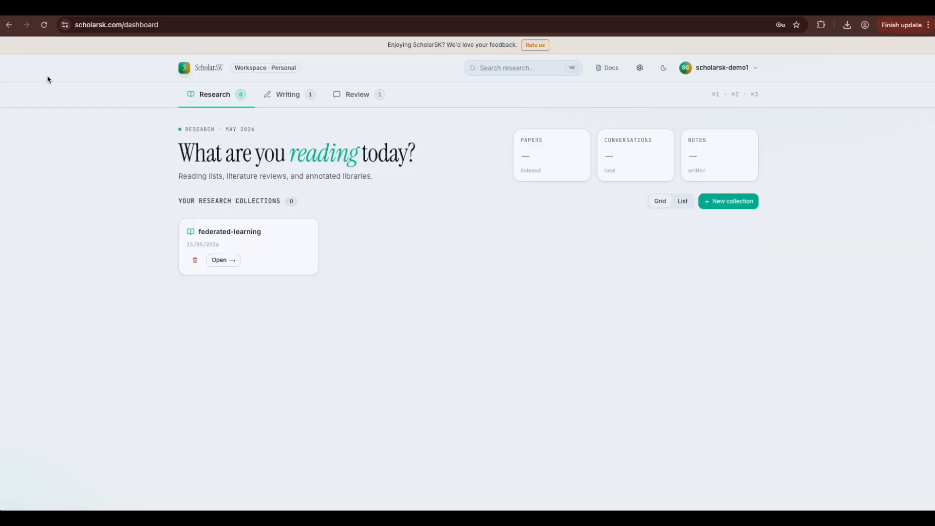
left_click(288, 94)
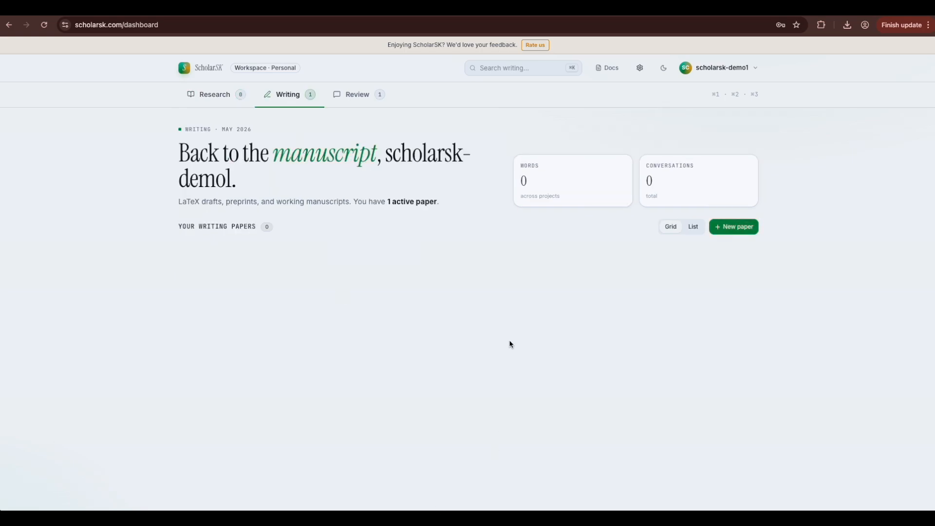
left_click(725, 227)
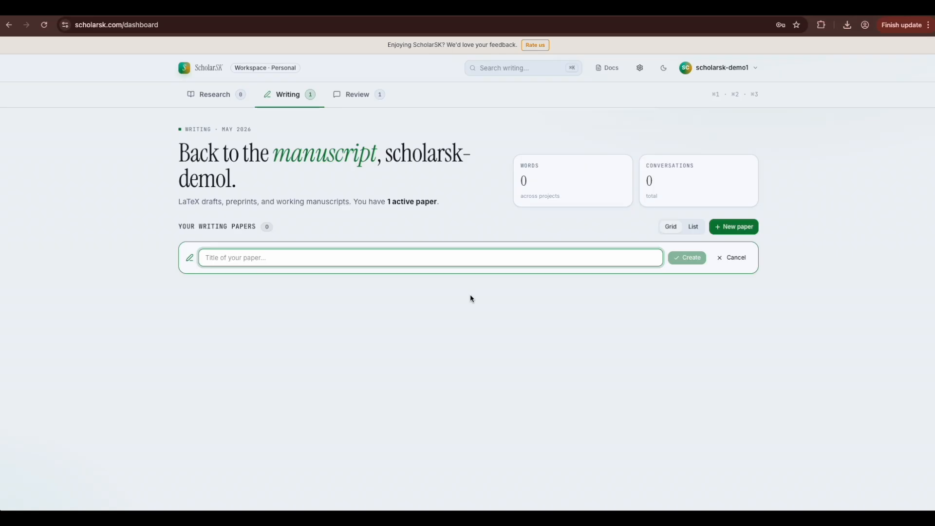
type("fl")
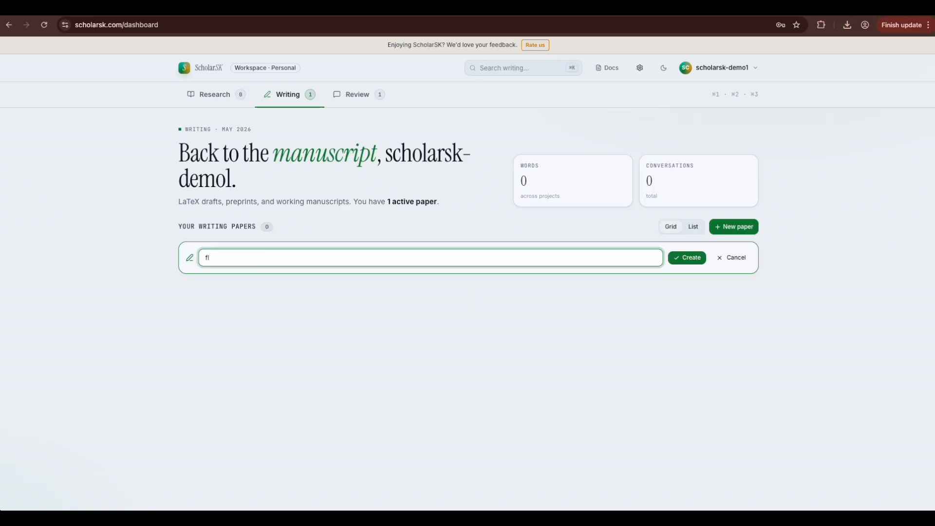
type("-writing")
left_click(680, 260)
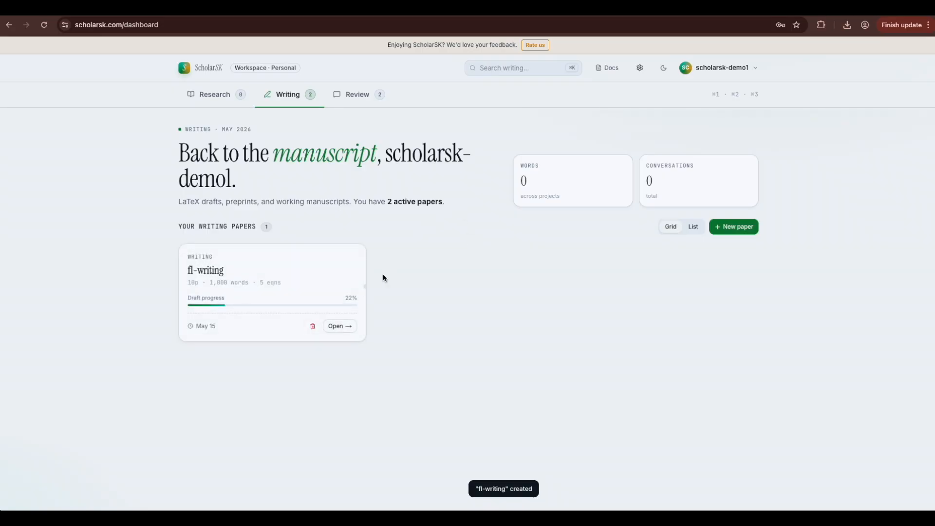
left_click(339, 327)
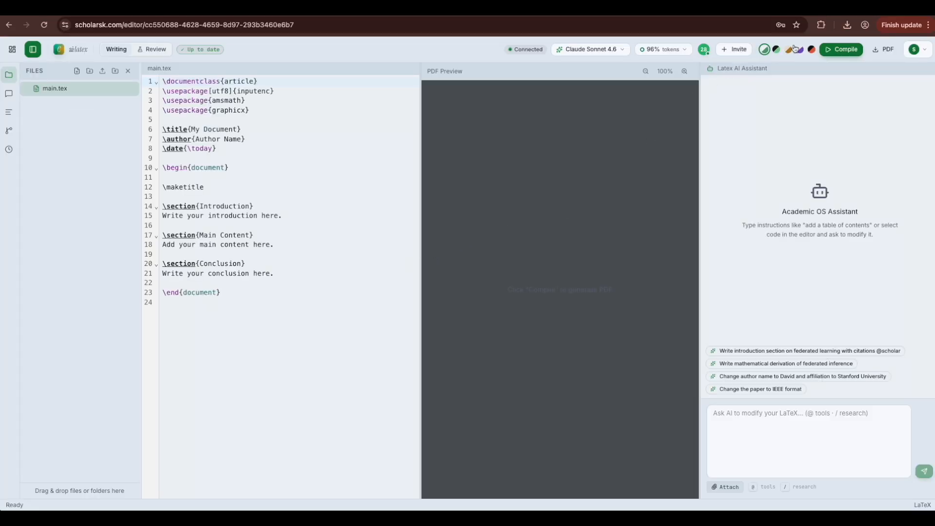
Step: Compile main.tex into a one-page PDF preview
left_click(837, 51)
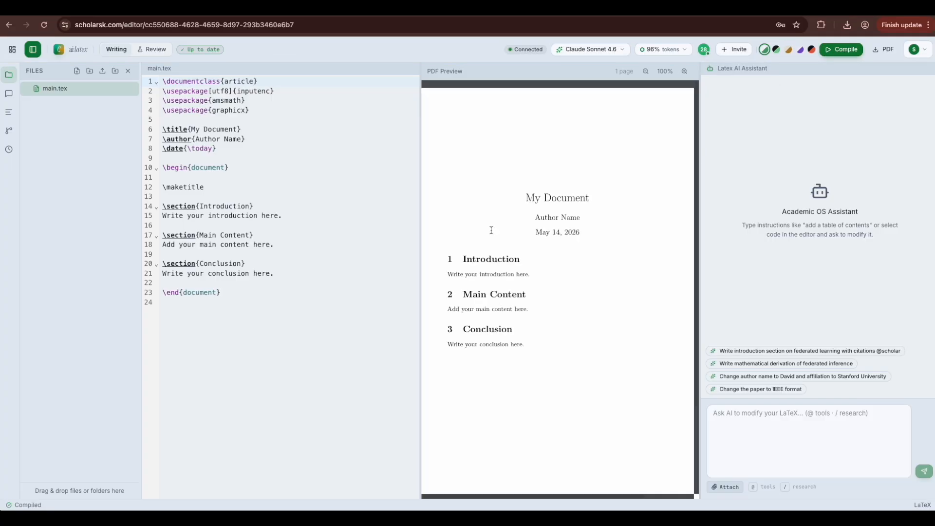
scroll(510, 247, "down", 2)
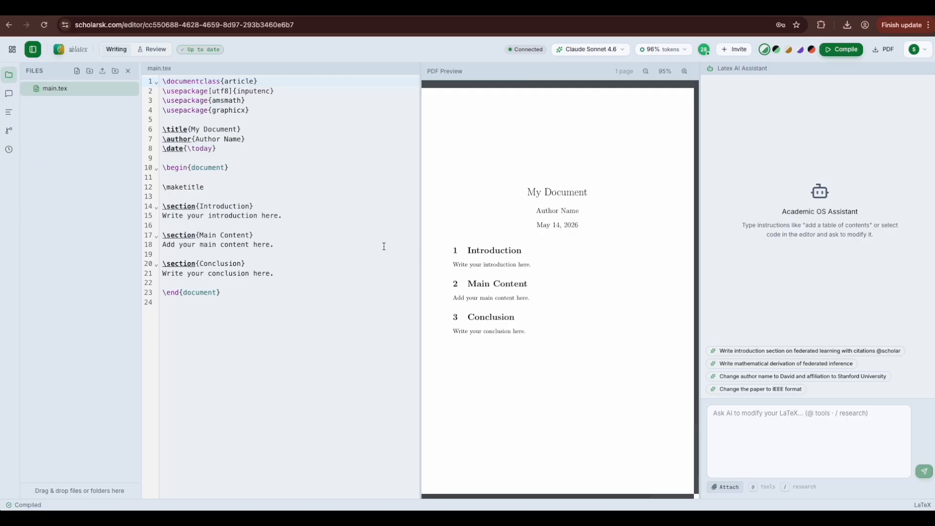
left_click(313, 185)
Step: Close and reopen the Files sidebar so main.pdf appears beside main.tex
left_click(77, 72)
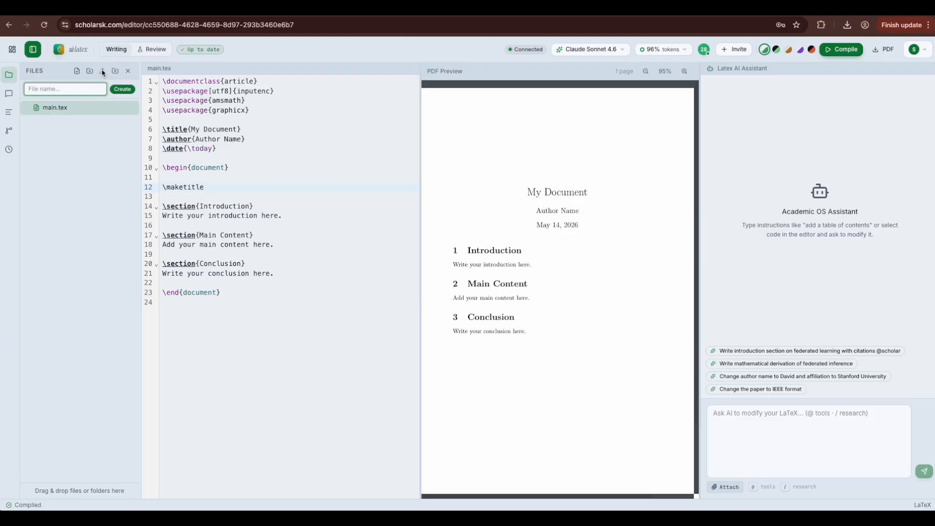
left_click(127, 71)
left_click(8, 74)
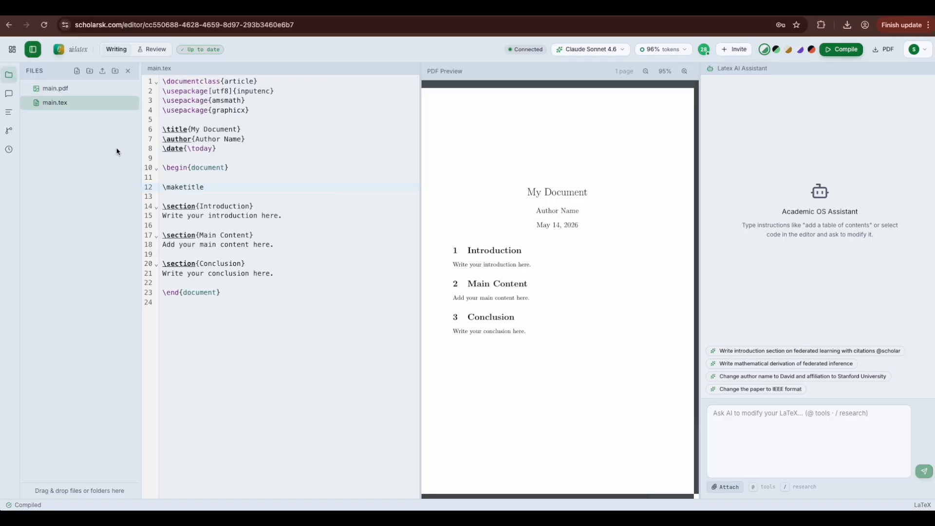
left_click(250, 167)
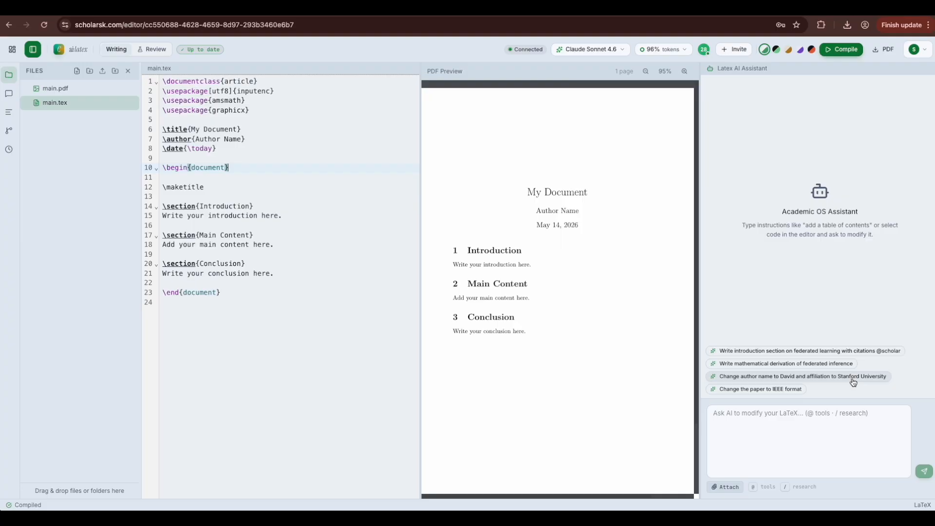
left_click(812, 414)
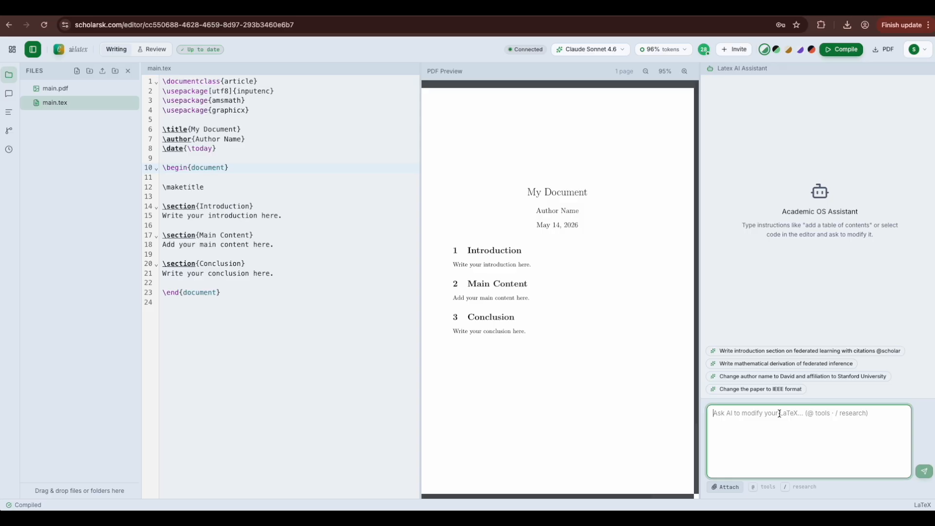
type("wir")
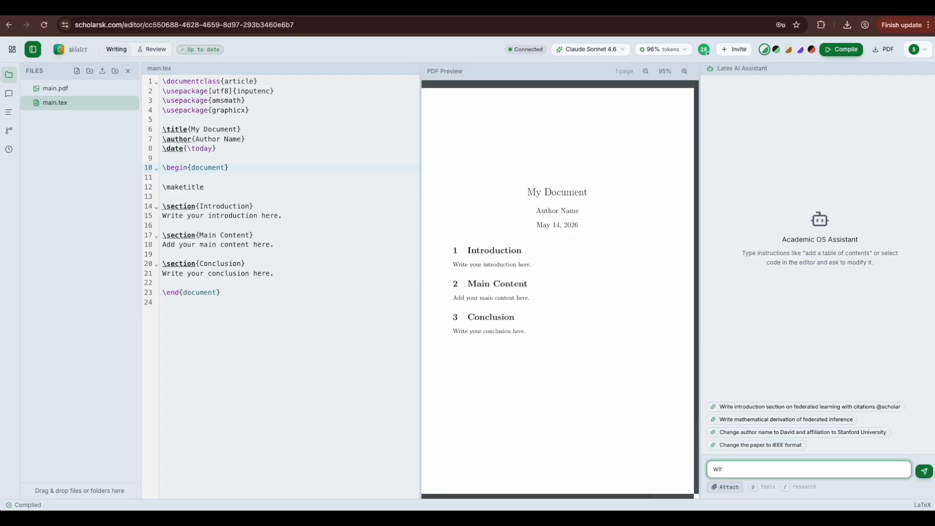
type("rite an introduction paragraph on ")
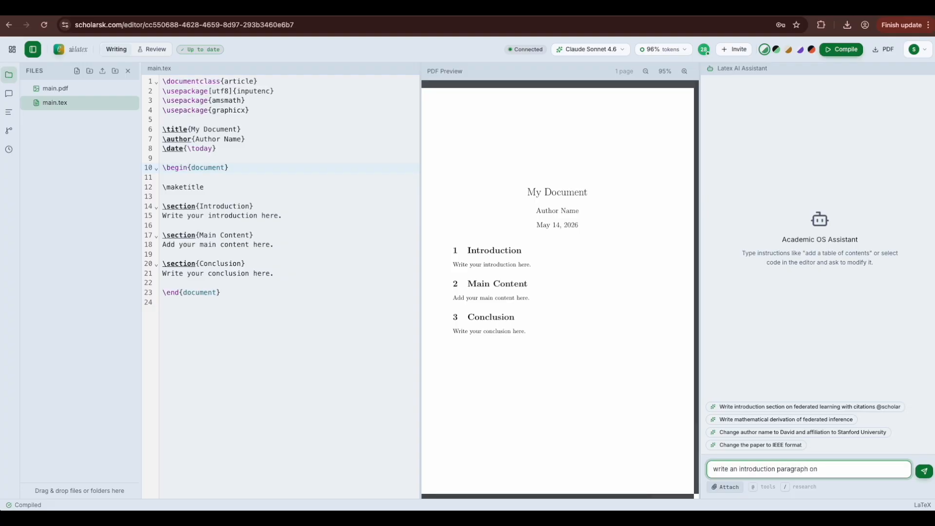
type("data poisoning attack on federated ")
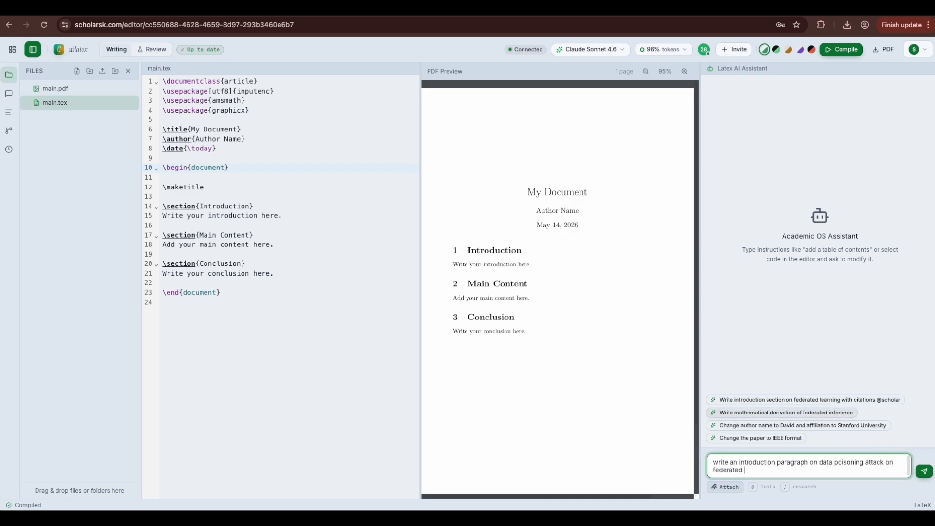
type("learning.")
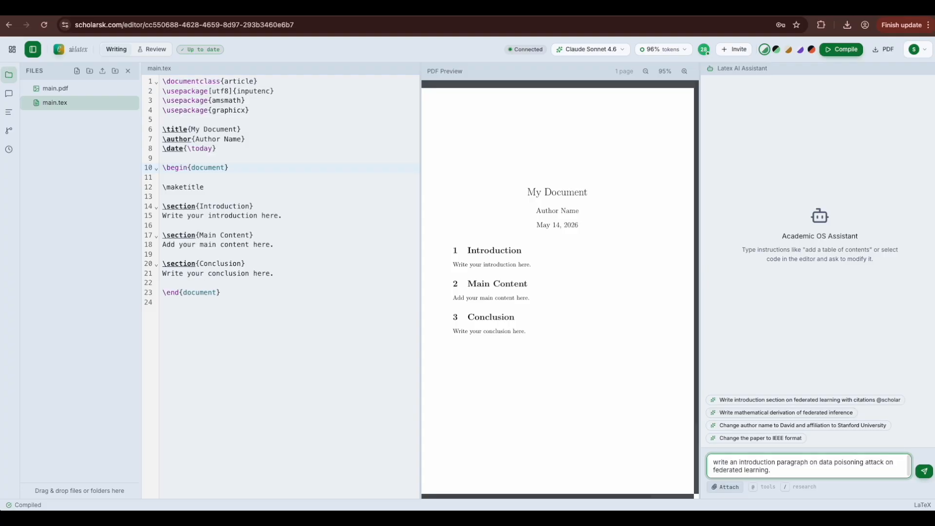
type(" @")
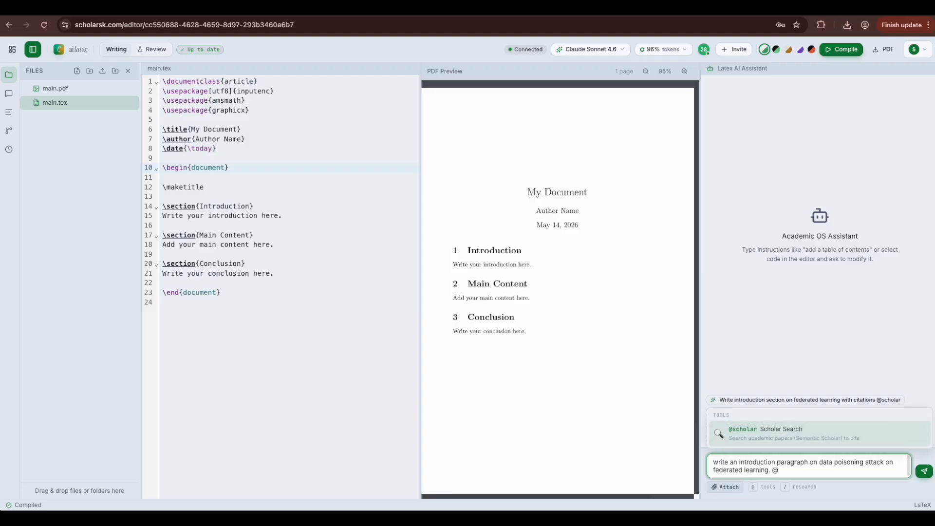
left_click(796, 428)
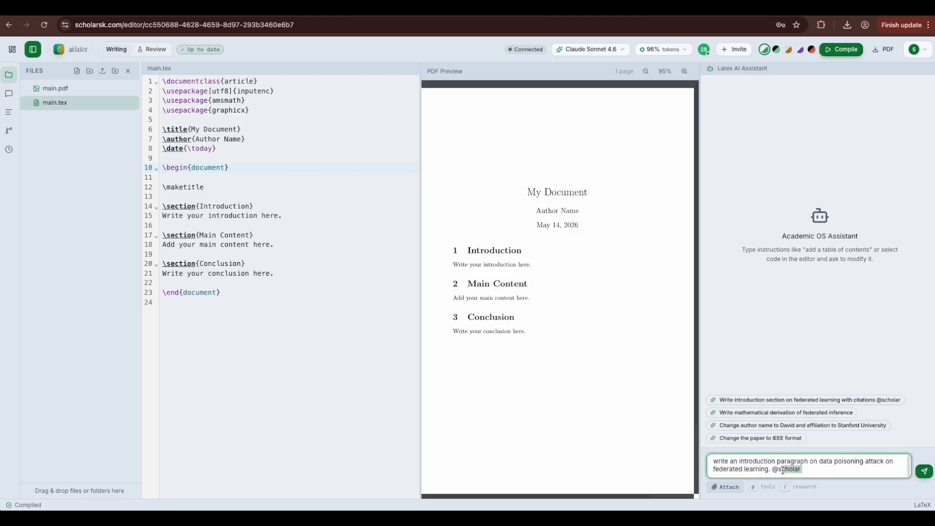
left_click(802, 469)
left_click(769, 469)
type("also, cite those papers")
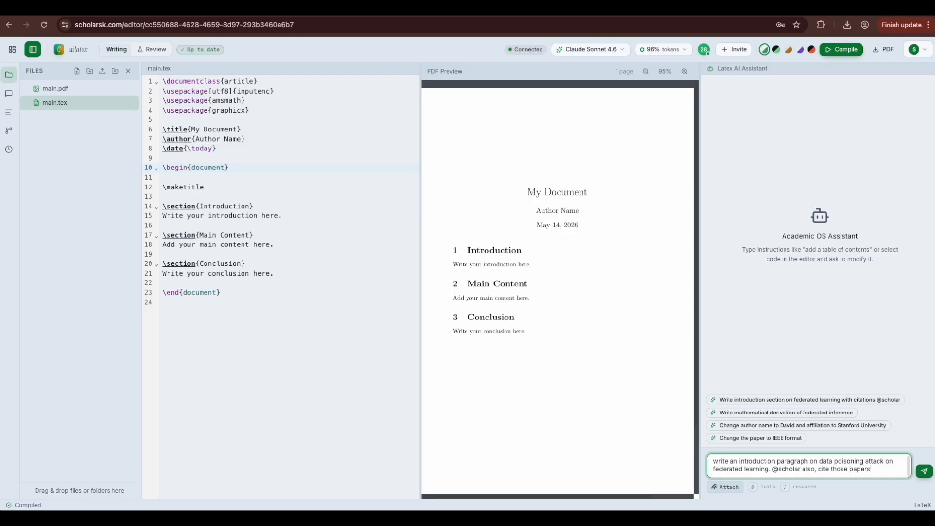
left_click(925, 471)
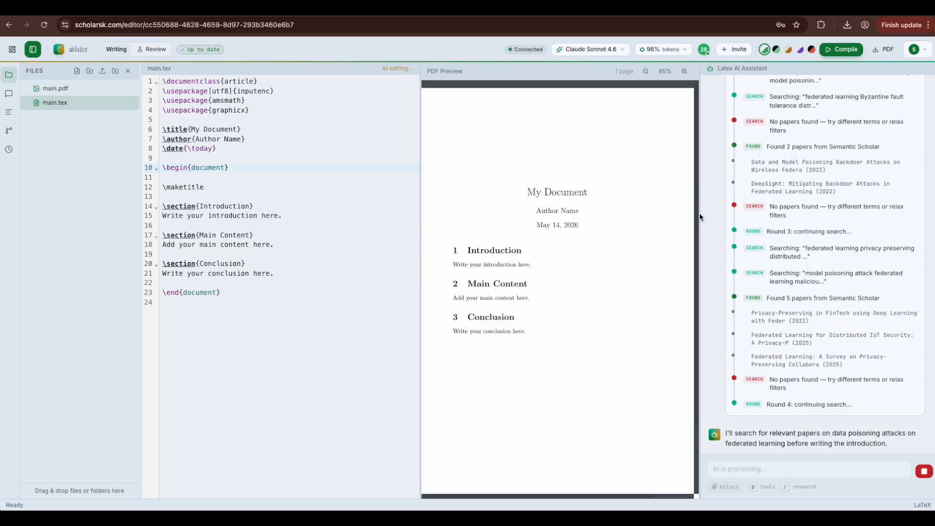
Step: Widen the assistant panel while it drafts the cited Introduction with BibTeX for five papers
left_click_drag(700, 215, 696, 215)
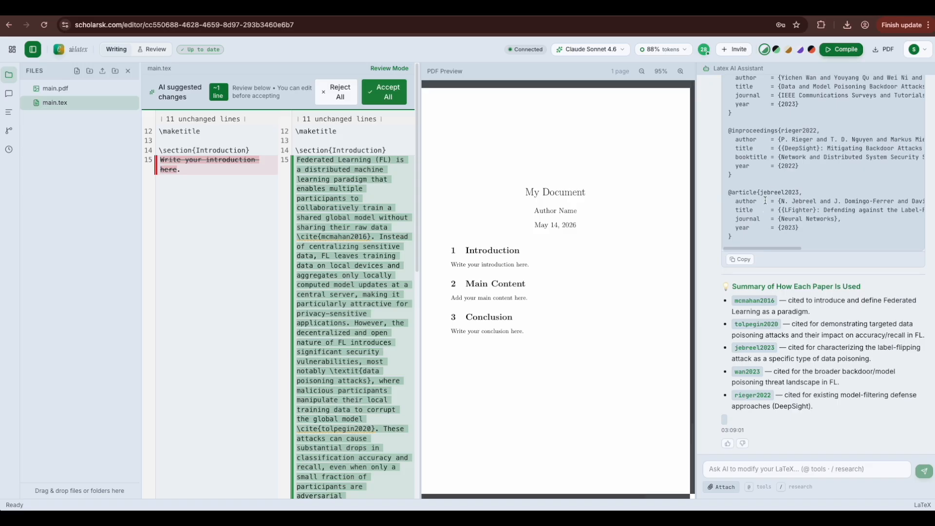
Step: Review the Introduction diff and accept all suggested changes into main.tex
scroll(793, 142, "up", 15)
scroll(765, 200, "down", 10)
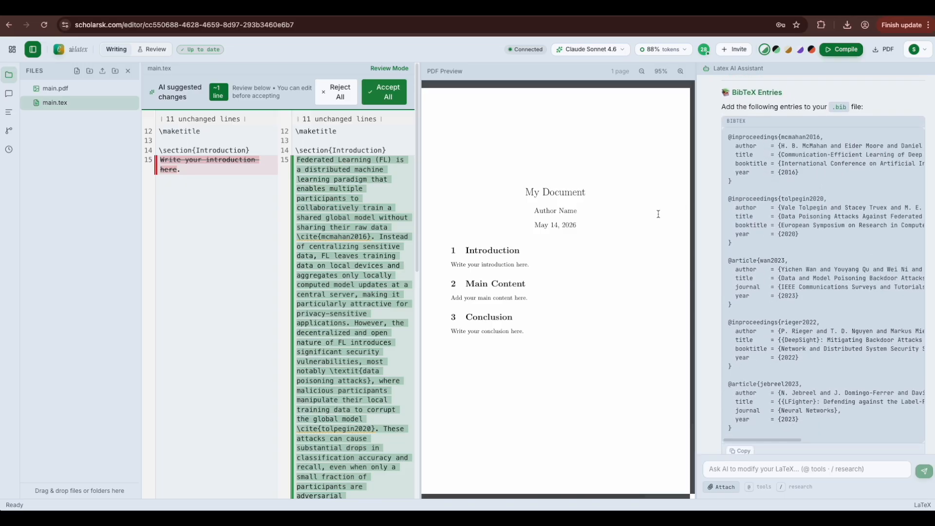
scroll(382, 190, "down", 2)
scroll(382, 190, "down", 1)
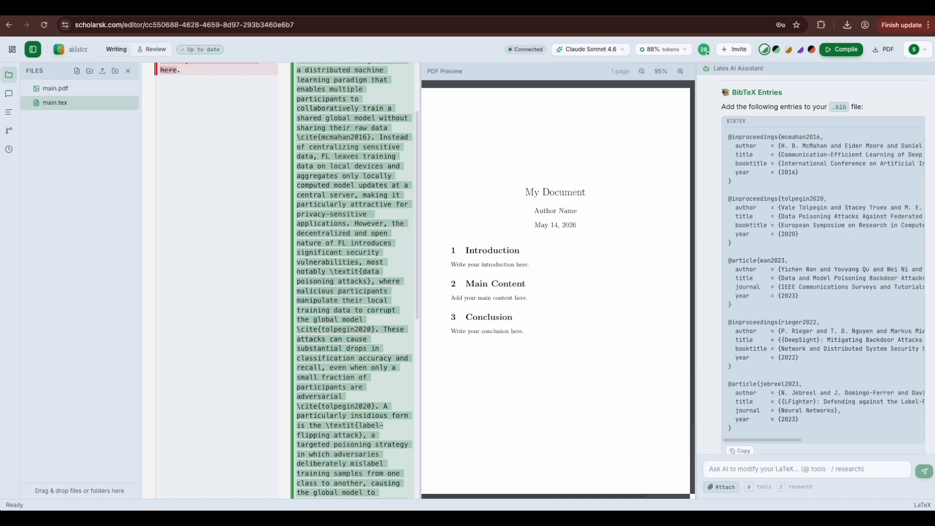
left_click(386, 92)
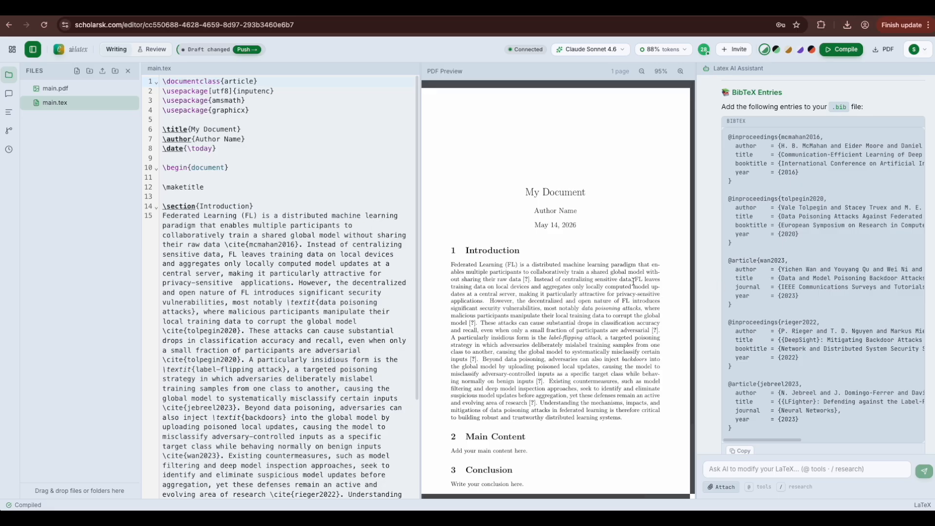
left_click(746, 474)
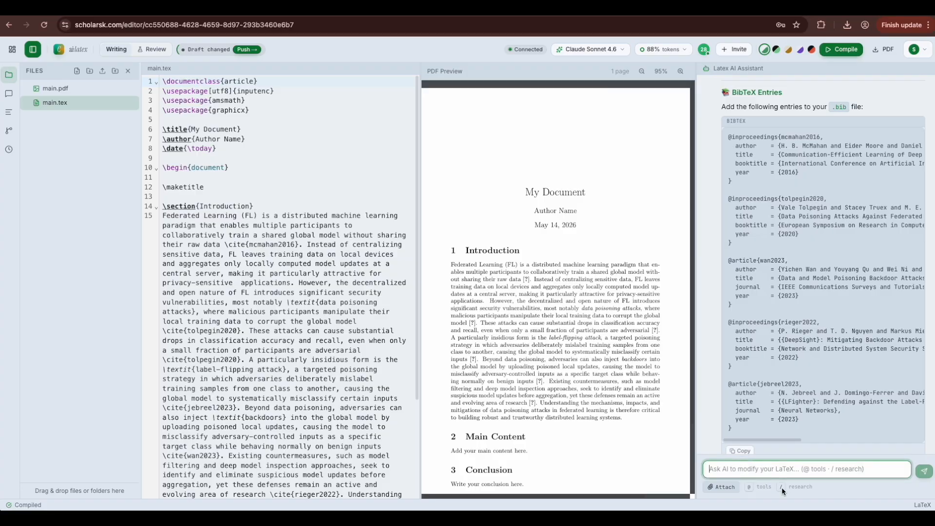
type("/")
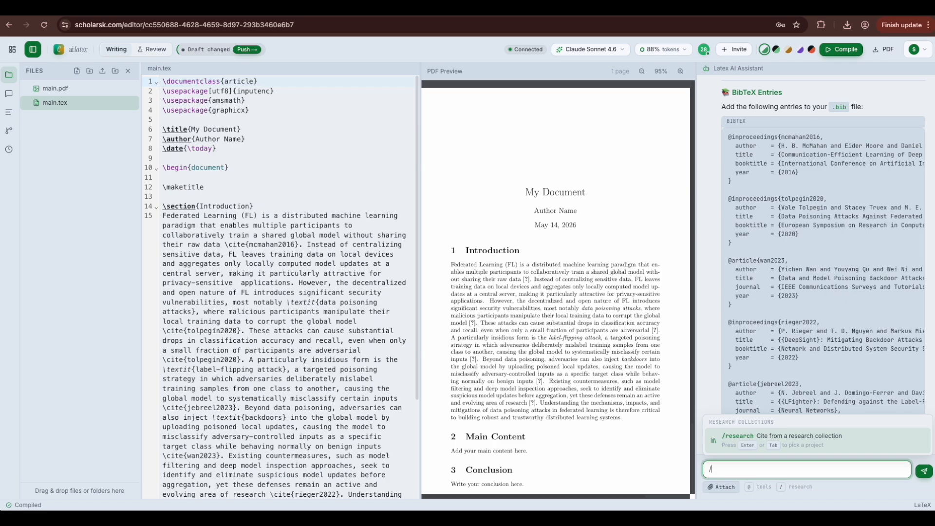
type("res")
key("Tab")
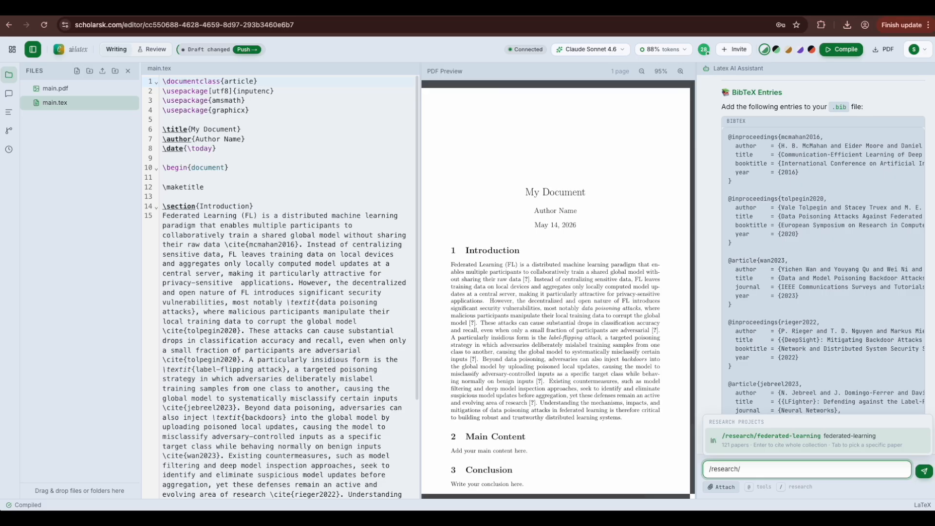
type("fe")
key("Tab")
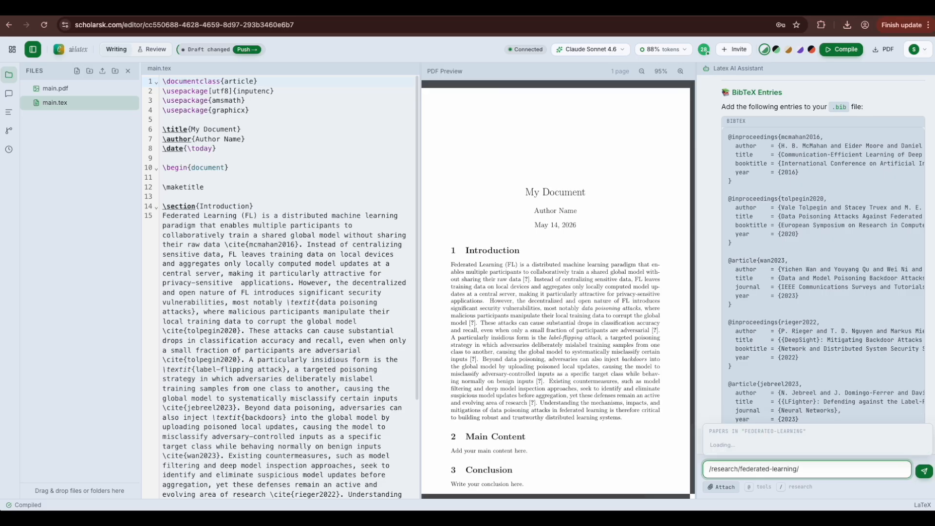
scroll(772, 397, "down", 3)
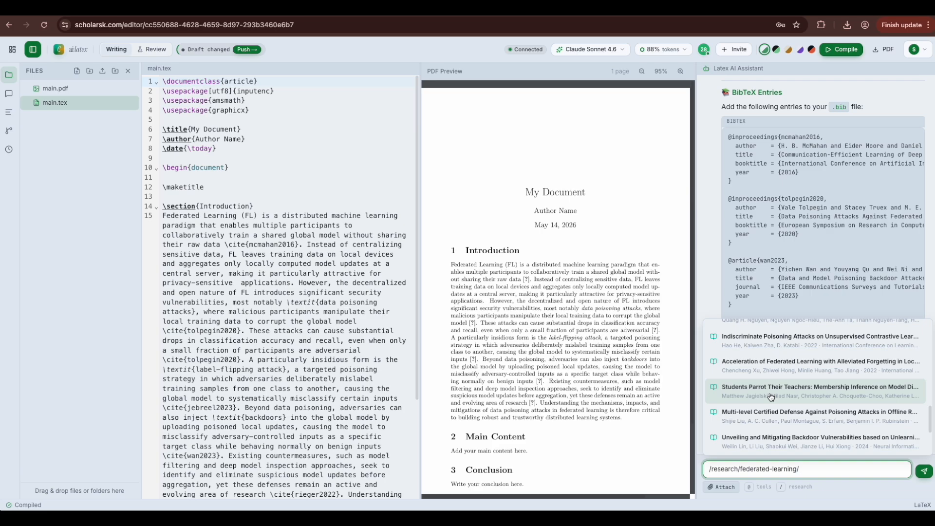
left_click(771, 397)
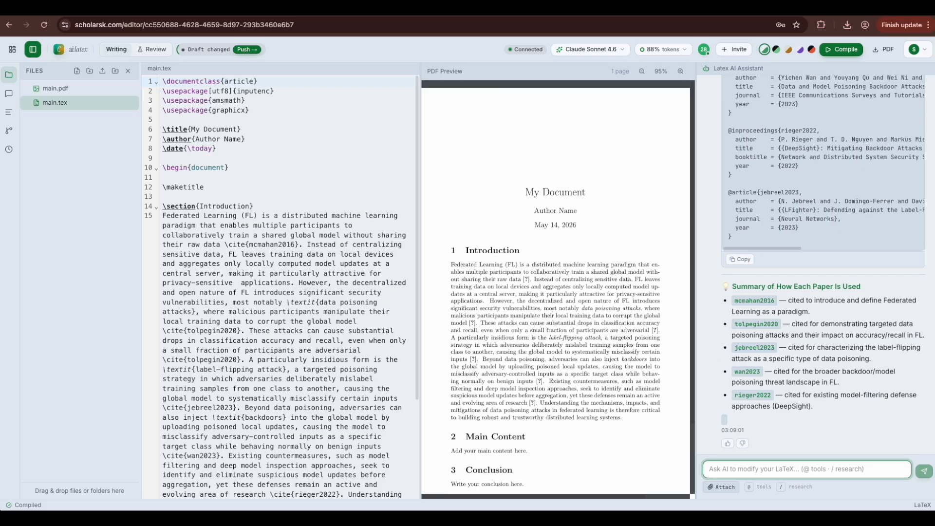
Step: Open Source Control and review main.tex's pending change: one addition, one deletion
left_click(247, 205)
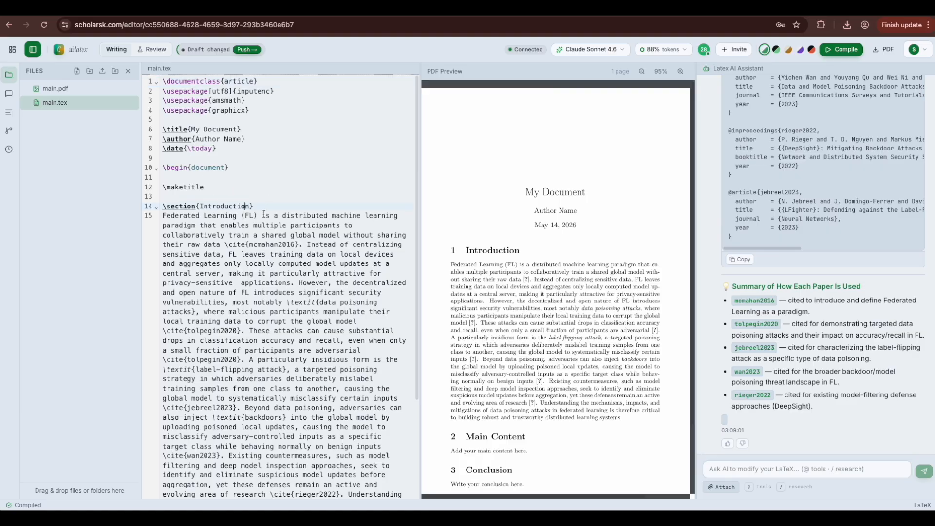
left_click(7, 94)
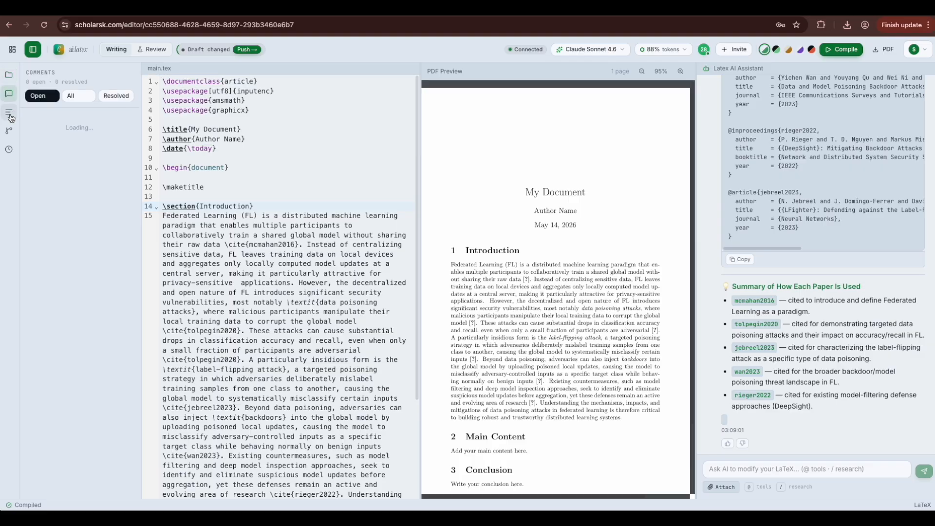
left_click(11, 132)
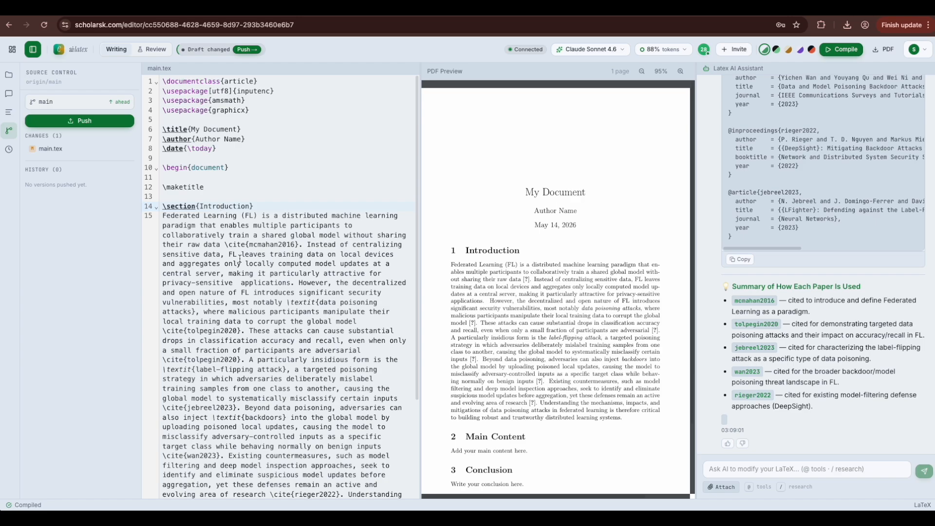
scroll(240, 258, "down", 2)
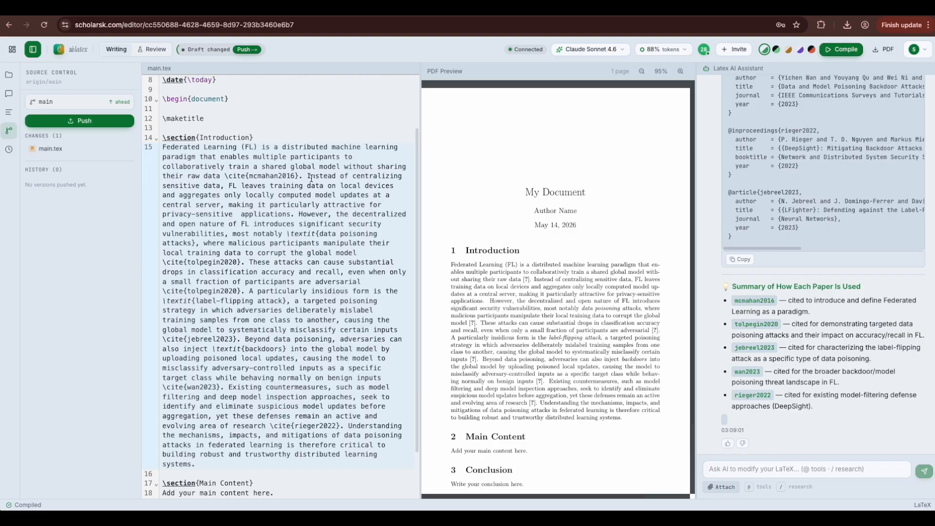
left_click(247, 50)
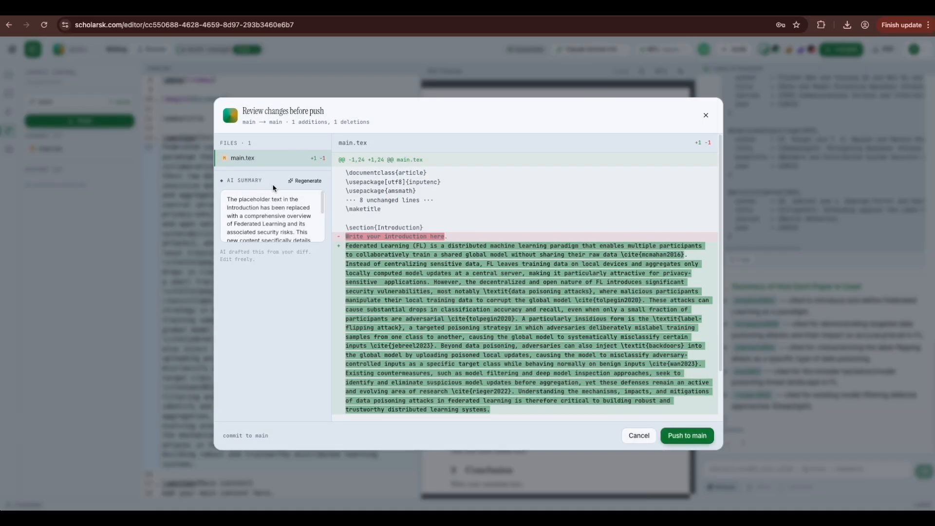
Step: Push the main.tex Introduction diff to main with its AI-drafted change summary
scroll(278, 227, "down", 5)
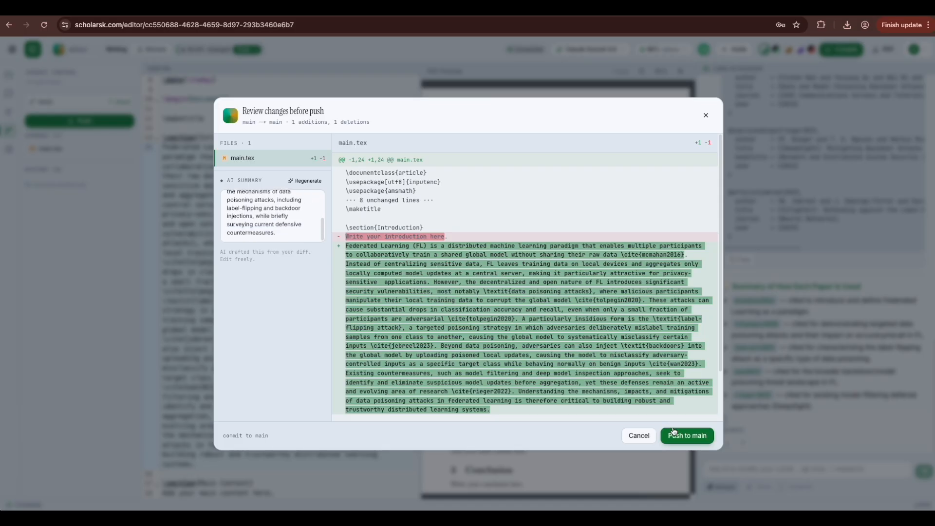
left_click(677, 435)
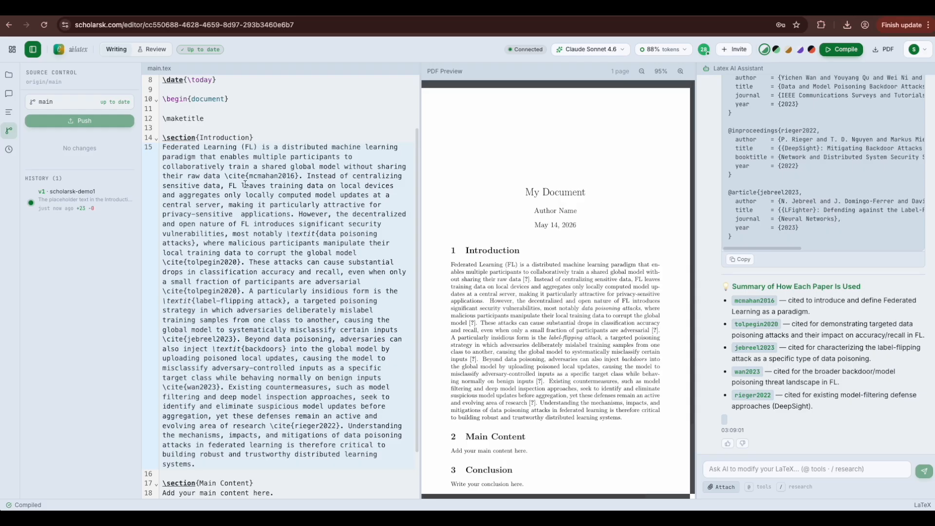
Step: Ask the AI assistant to set the author's name and a Stanford affiliation
scroll(265, 224, "down", 2)
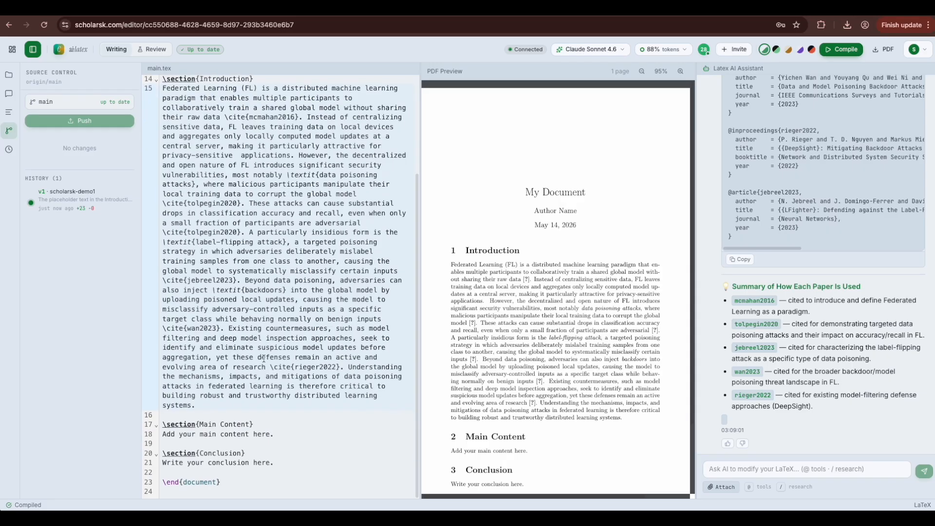
scroll(264, 358, "up", 3)
left_click(729, 466)
type("ad")
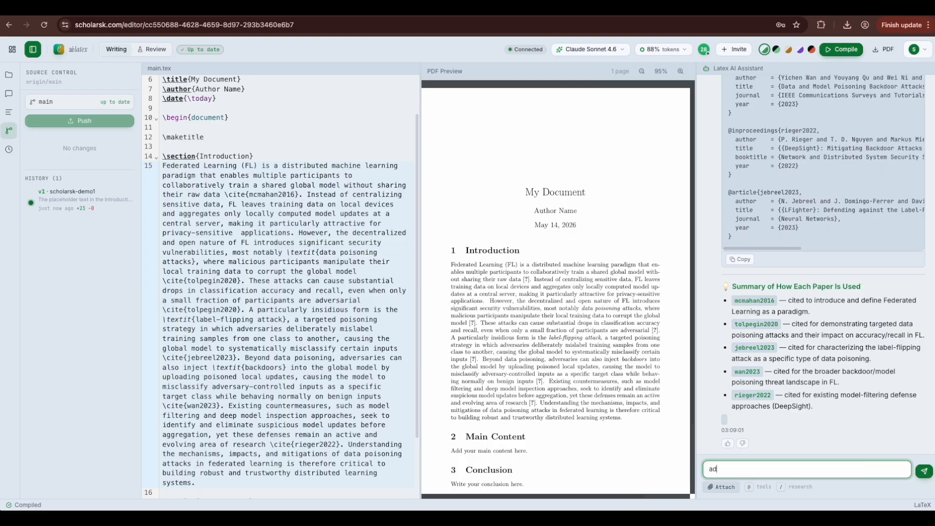
type("d author name as david and affilation")
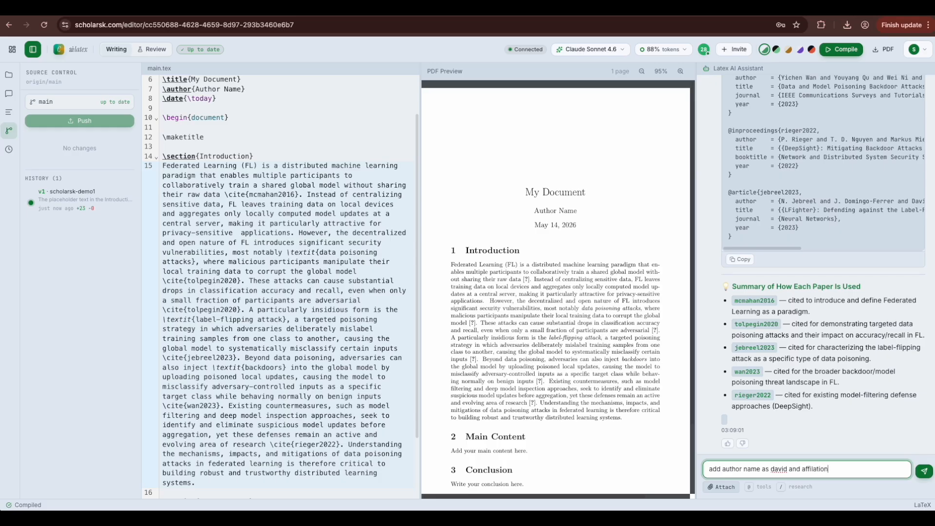
type(" to stanford")
key("Return")
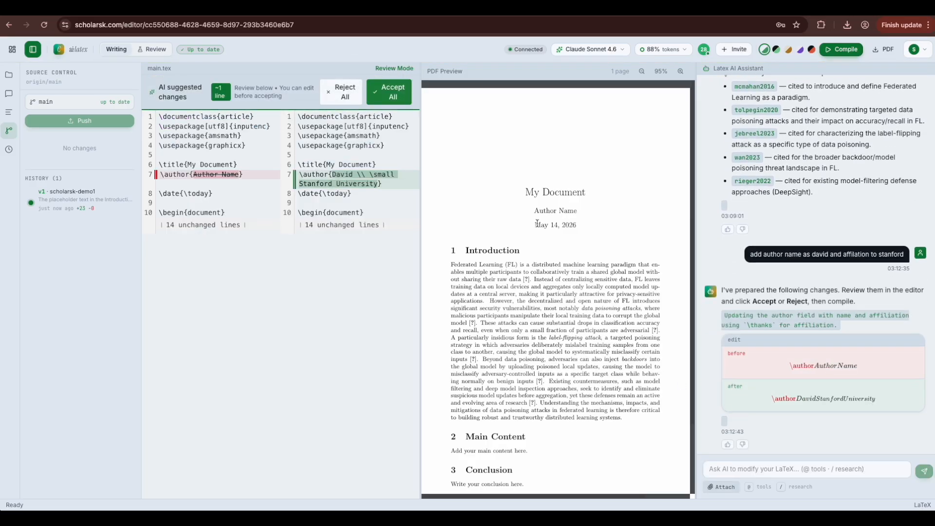
Step: Accept the AI's author and Stanford affiliation edit and push it to main as v2
left_click(400, 96)
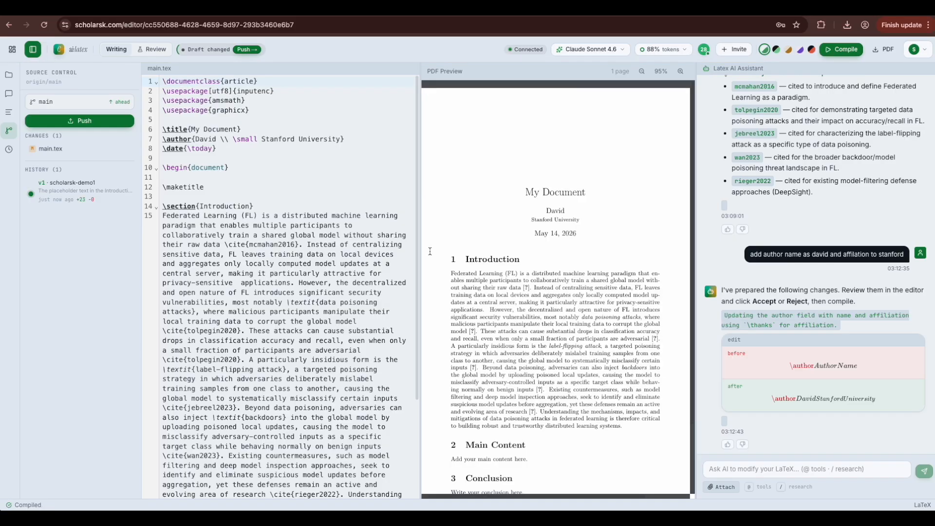
left_click(246, 49)
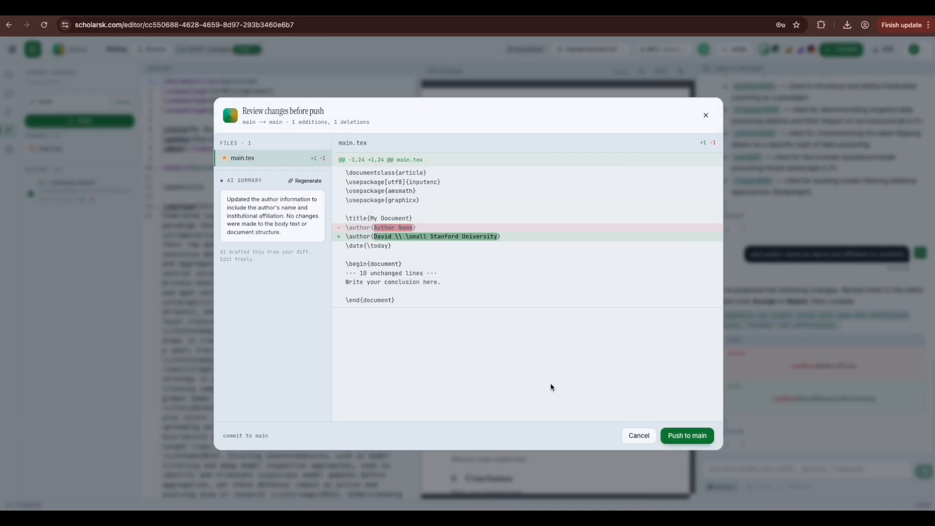
left_click(685, 441)
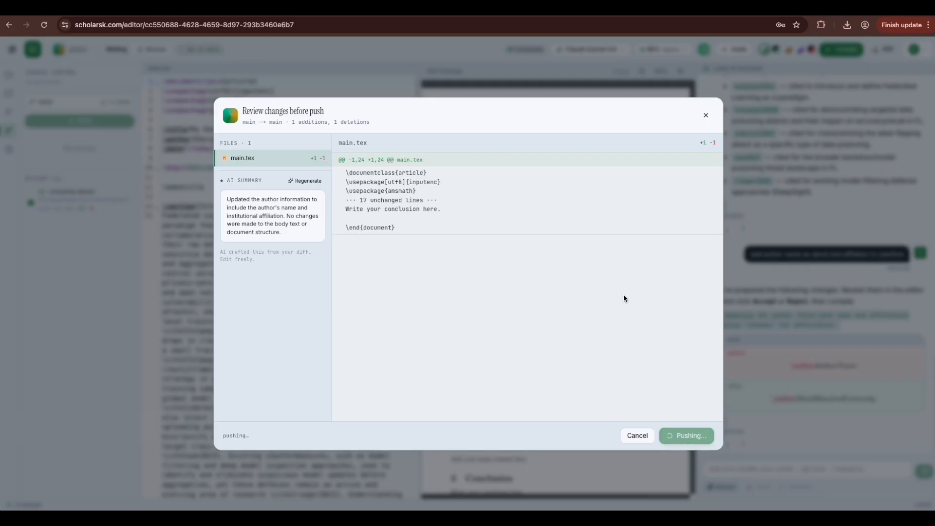
left_click(705, 116)
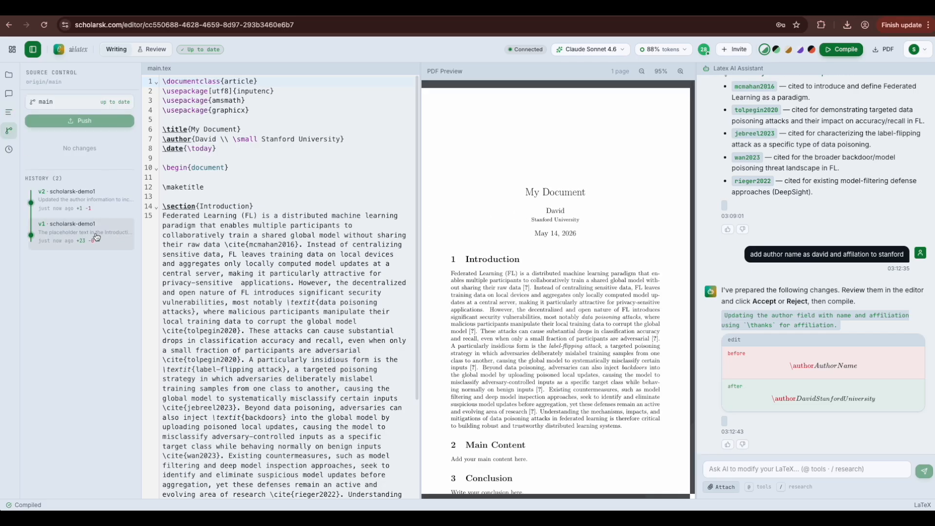
Step: Restore the project to v1, bringing back the Author Name placeholder, and recompile
left_click(71, 236)
left_click(682, 436)
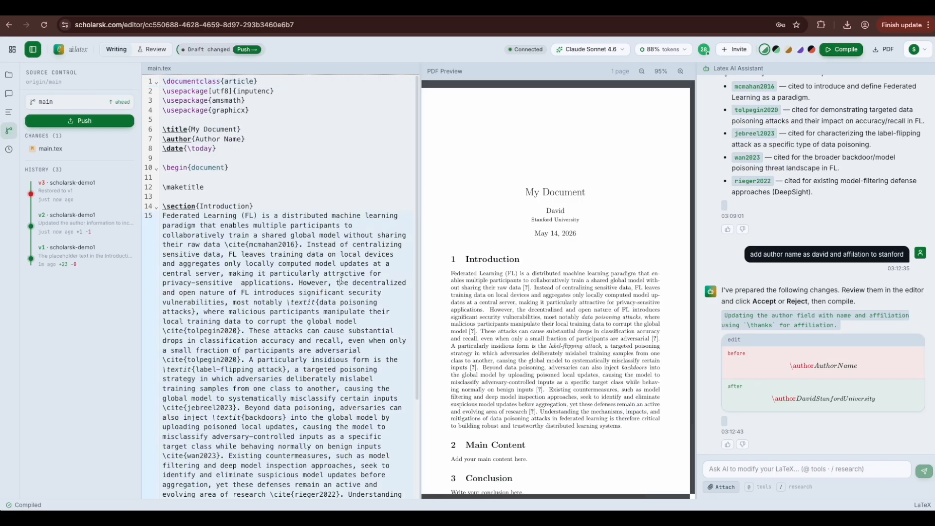
left_click(842, 49)
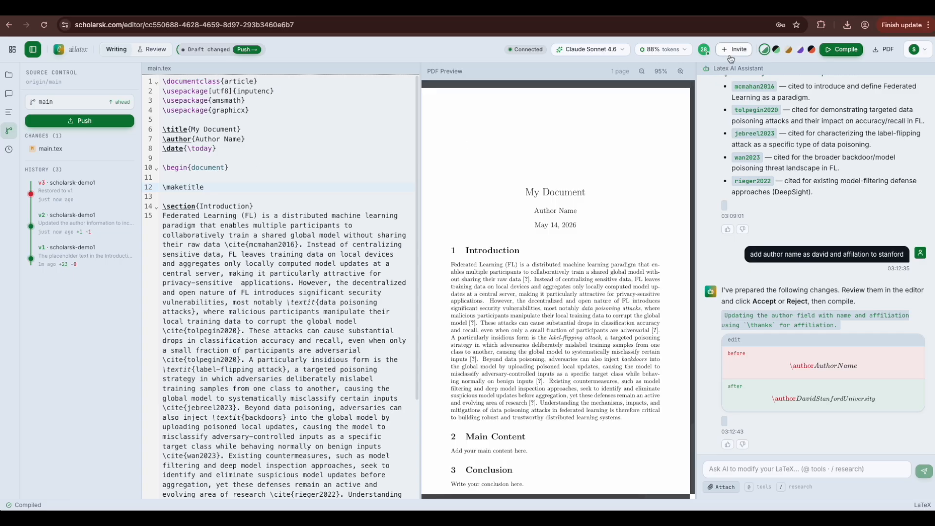
left_click(590, 49)
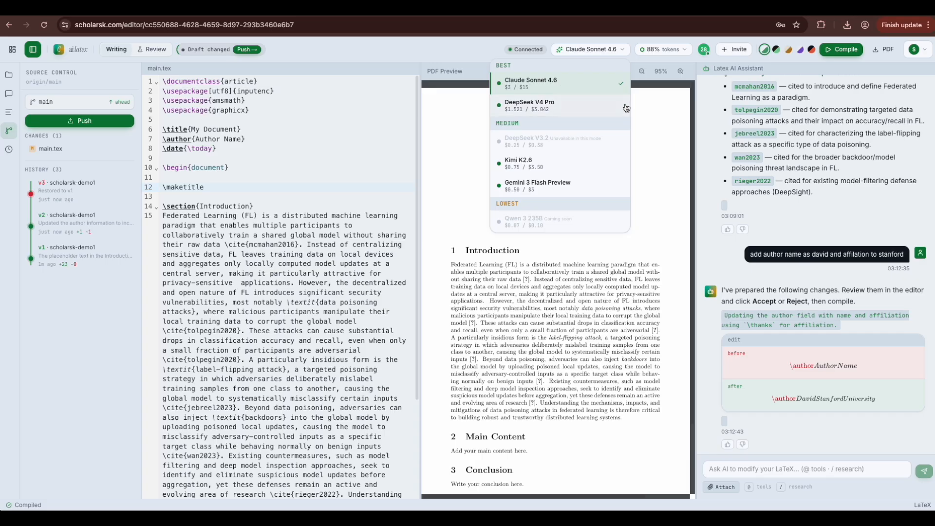
left_click(675, 100)
Step: Send a Commenter invitation for fl-writing to the collaborator's e-mail address
left_click(735, 51)
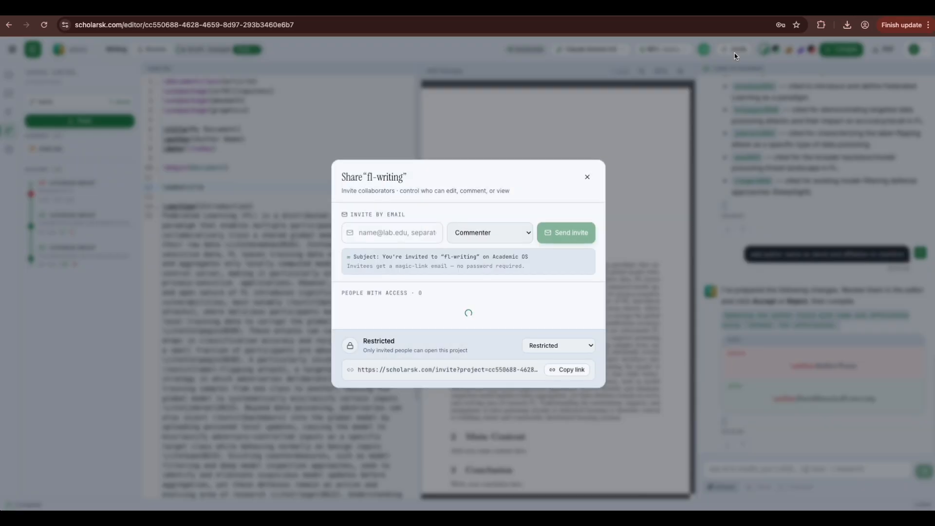
left_click(477, 239)
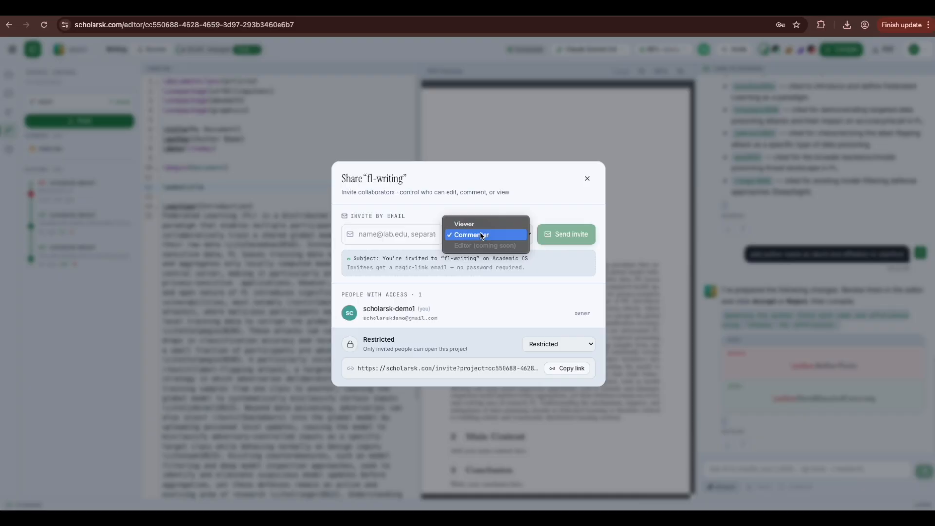
left_click(537, 203)
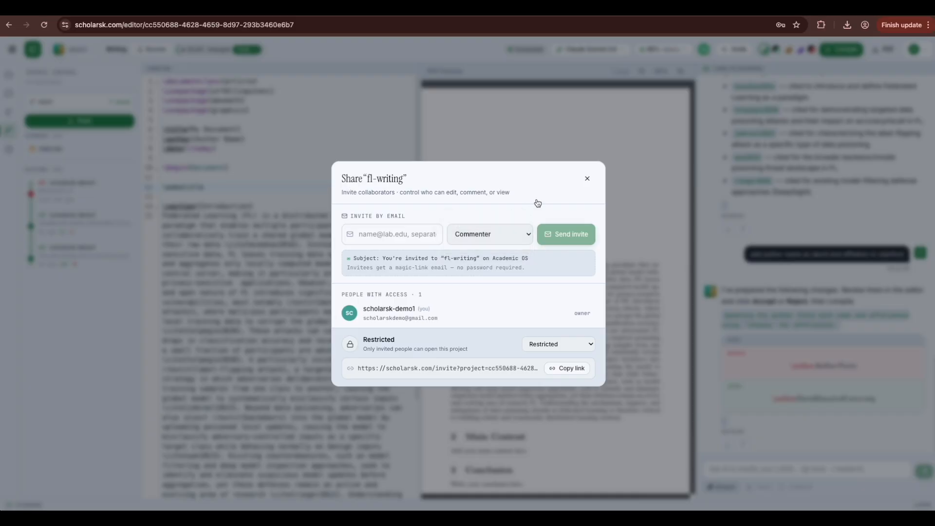
left_click(413, 236)
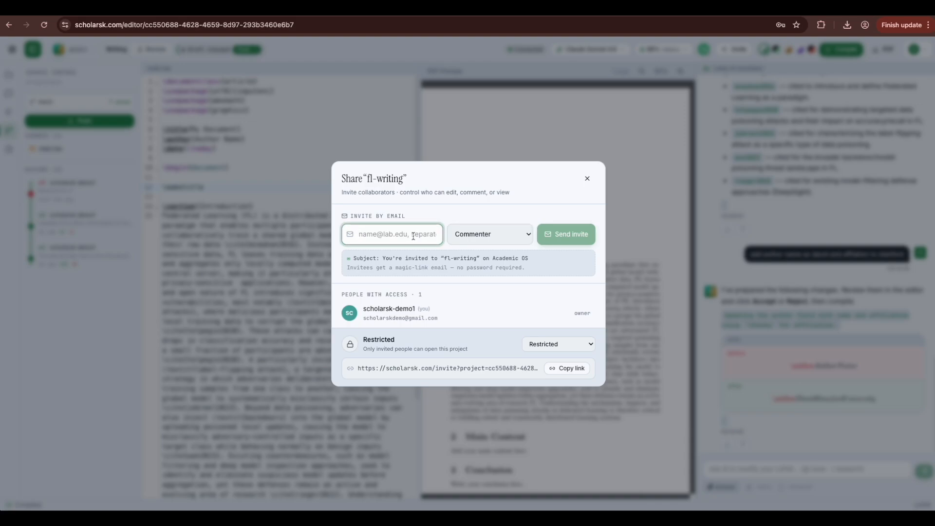
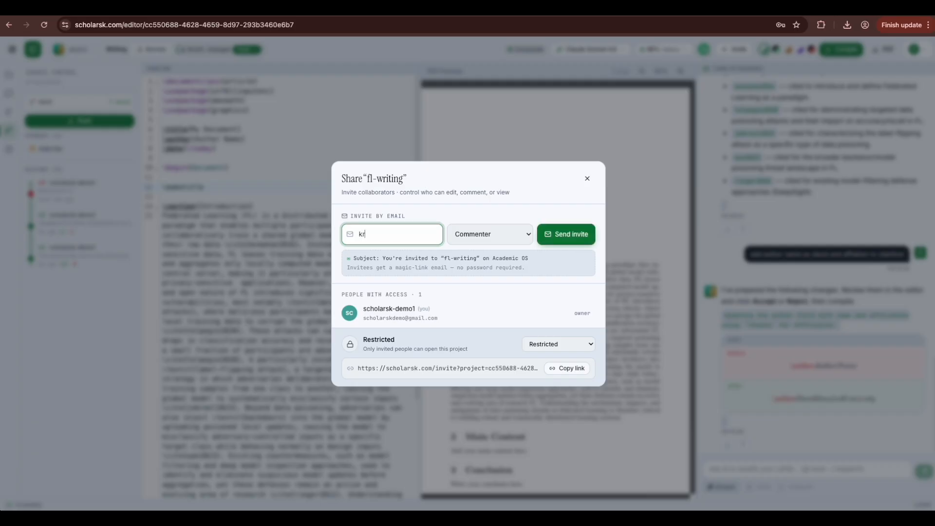
left_click(563, 233)
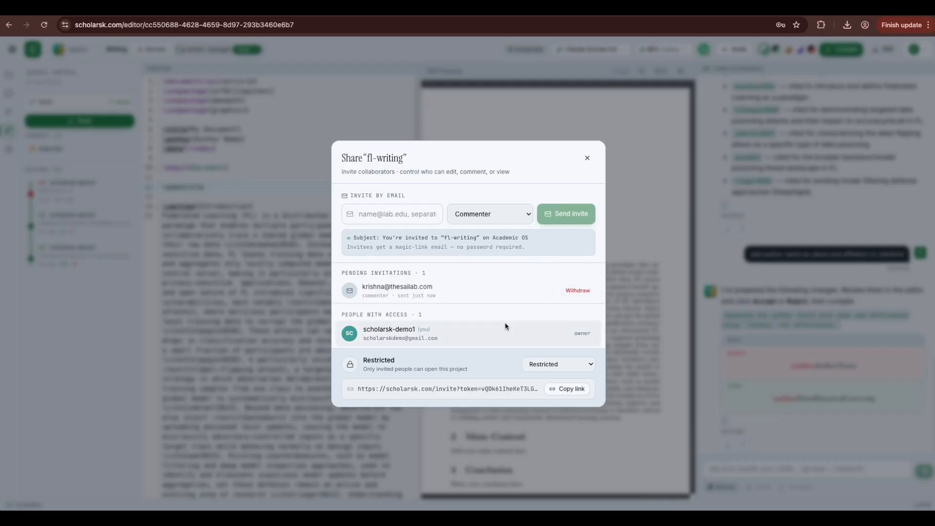
left_click(588, 159)
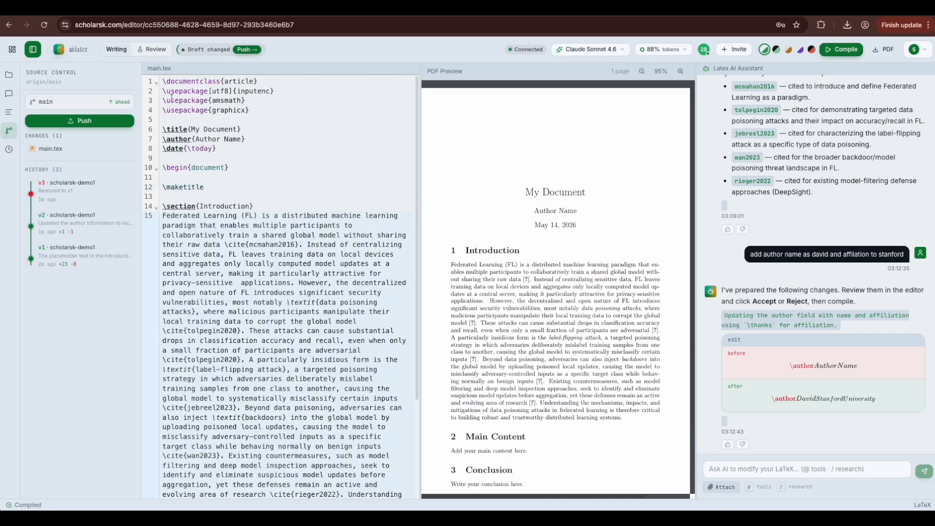
Step: Comment 'remove the word distributed here' on the word 'distributed' in line 15
left_click(12, 93)
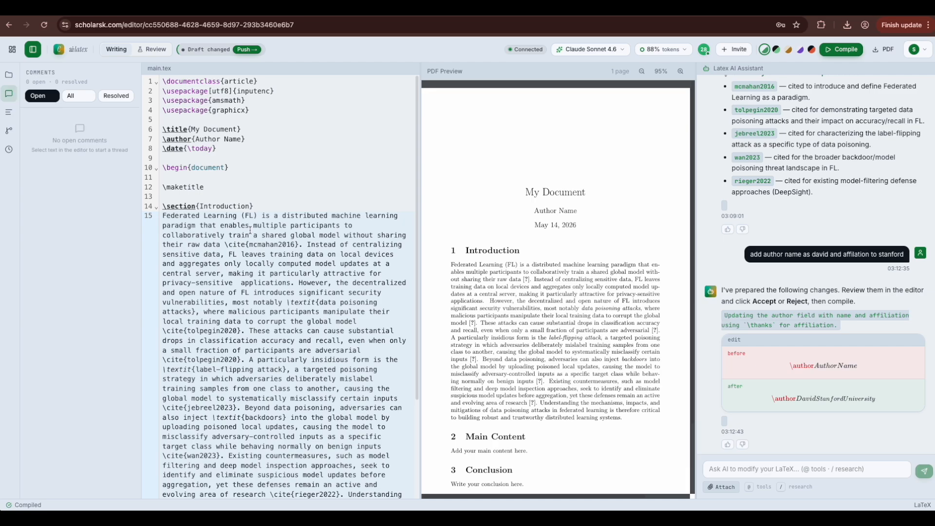
scroll(251, 230, "down", 1)
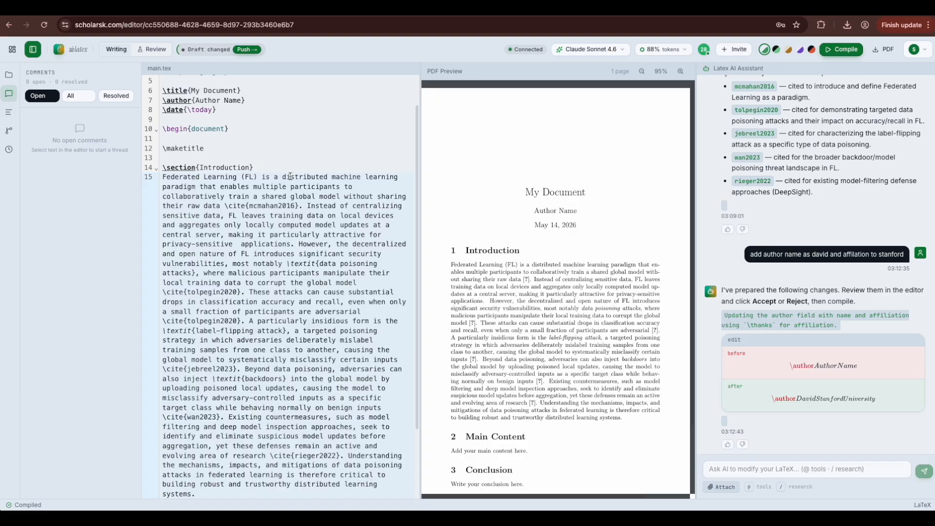
left_click_drag(283, 178, 361, 177)
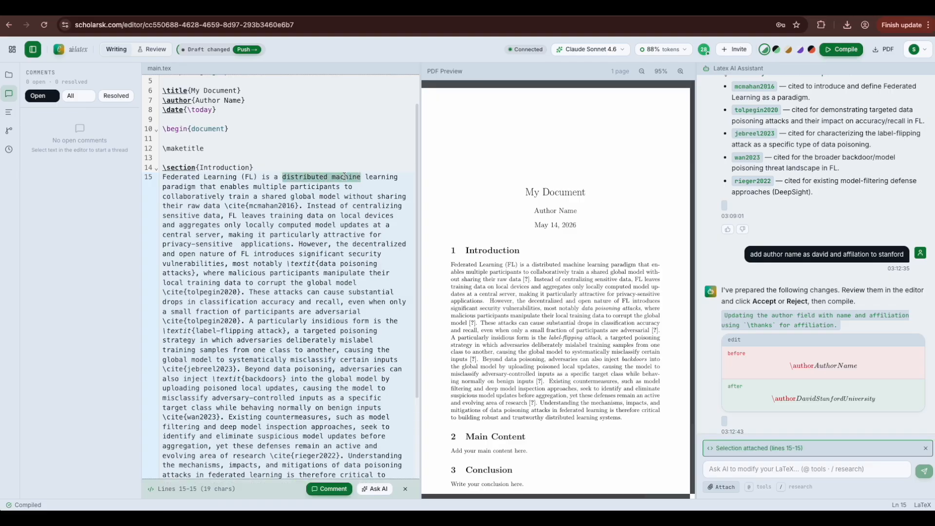
right_click(345, 180)
left_click(326, 489)
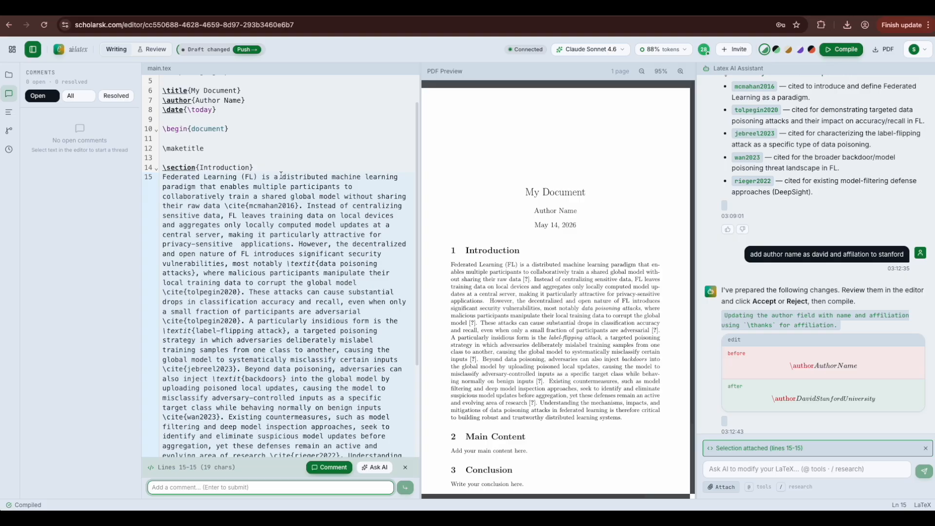
left_click_drag(282, 177, 328, 178)
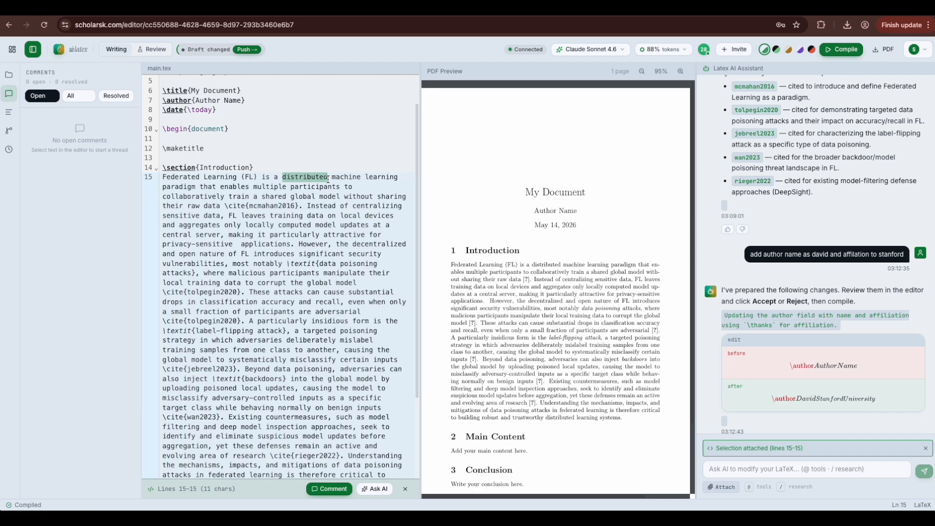
left_click(334, 489)
type("remove")
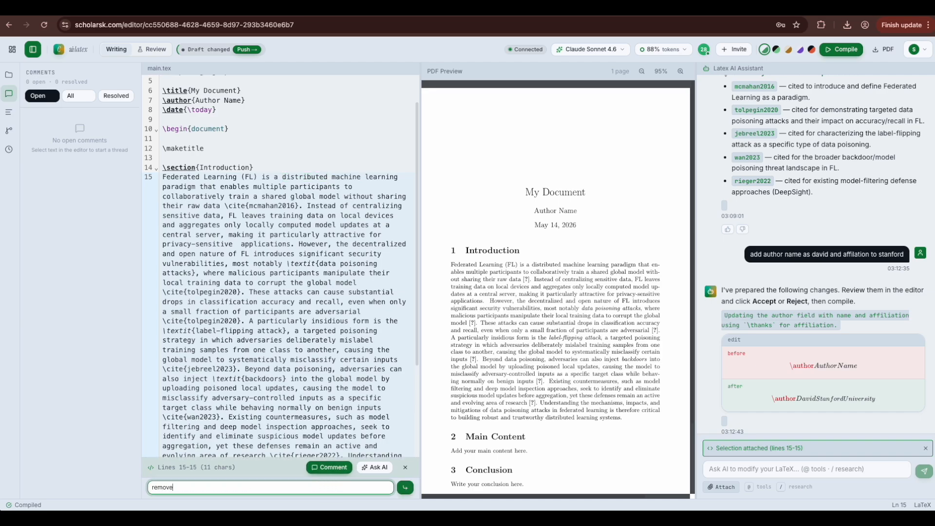
type(" disthe word distributed here")
left_click(343, 469)
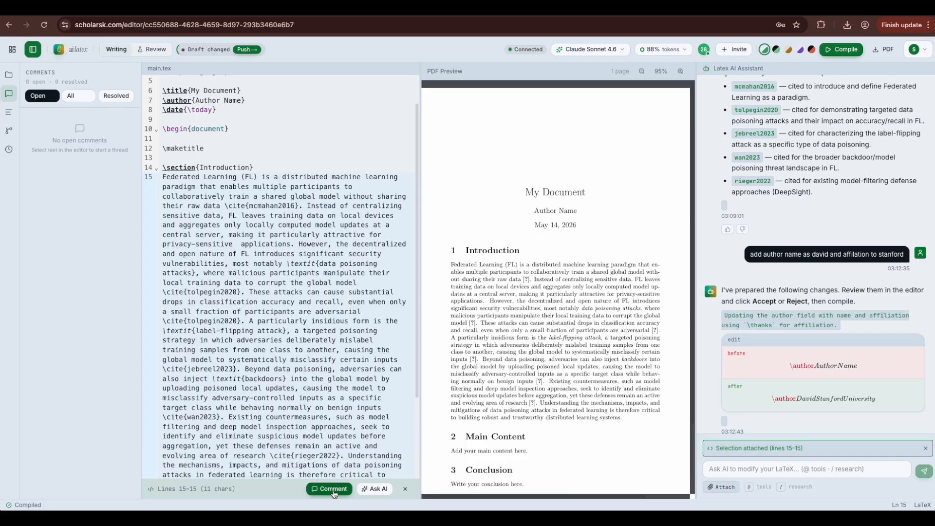
left_click(335, 490)
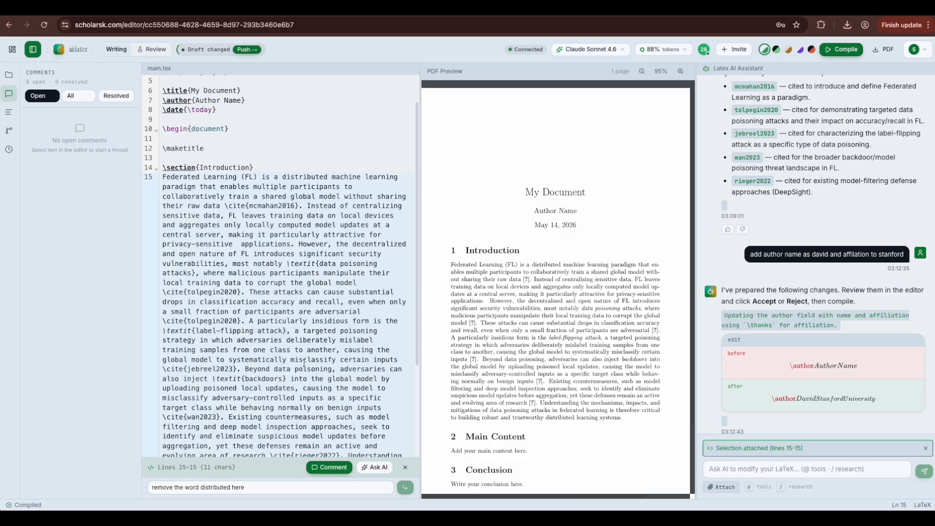
key("Return")
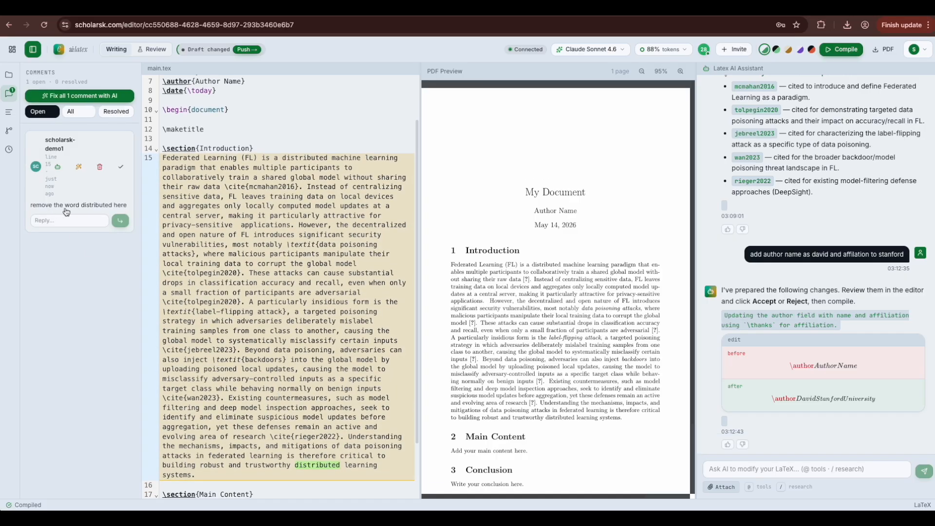
scroll(279, 364, "down", 2)
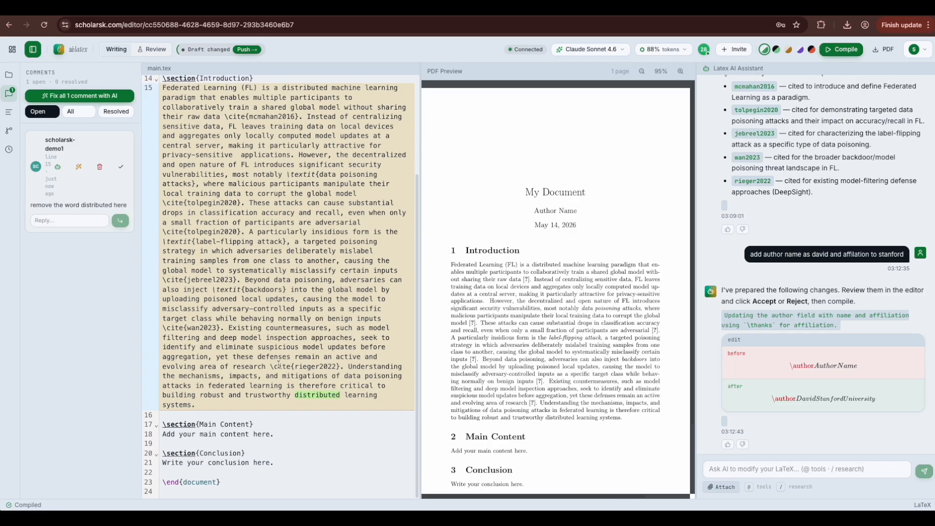
Step: Comment 'add fl averaging equation' on empty line 19 under Main Content
left_click(257, 443)
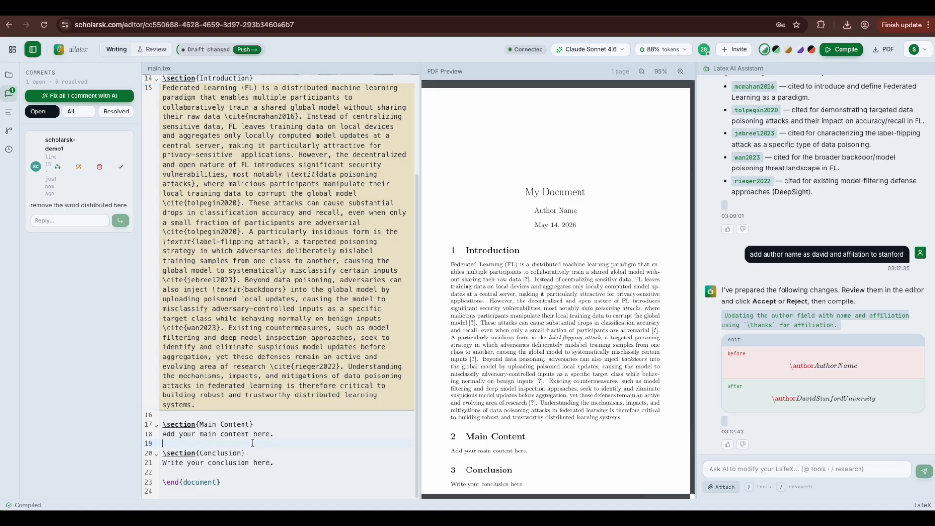
triple_click(190, 442)
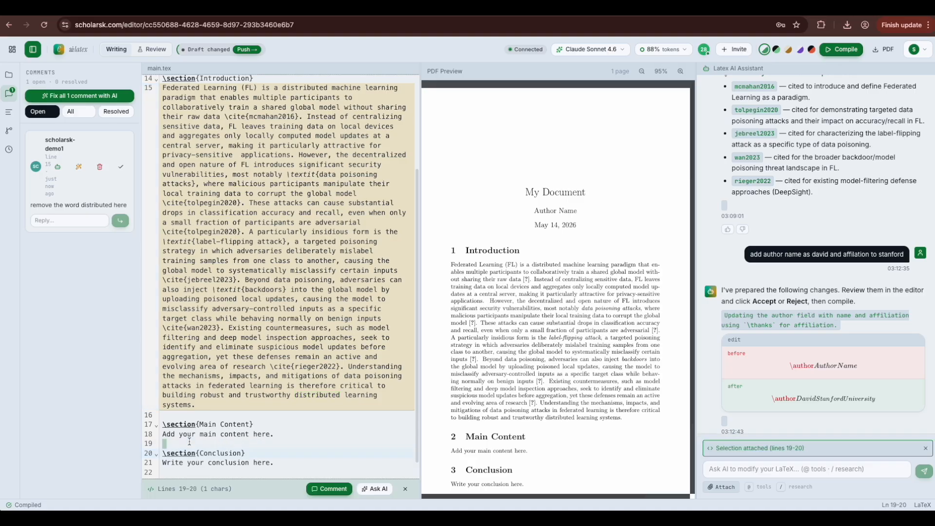
left_click(330, 489)
type("add")
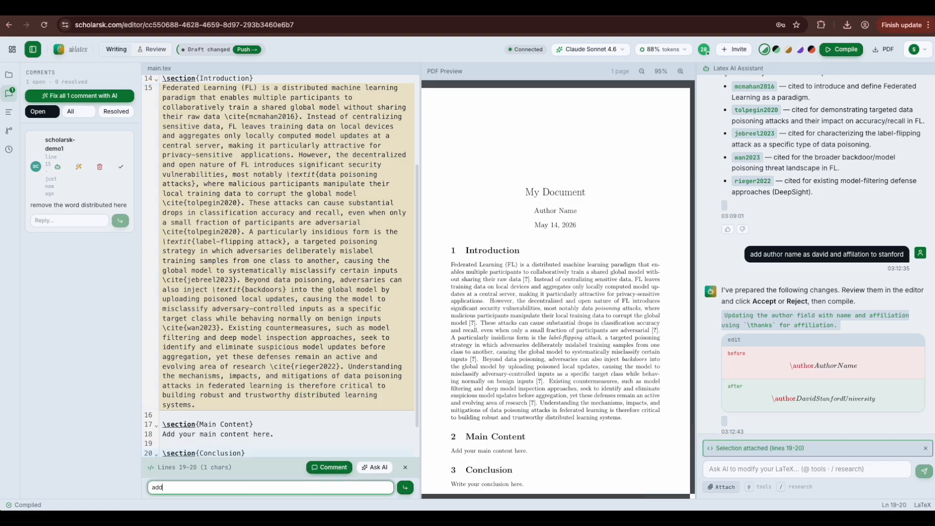
type(" fl averaging equation")
left_click(405, 488)
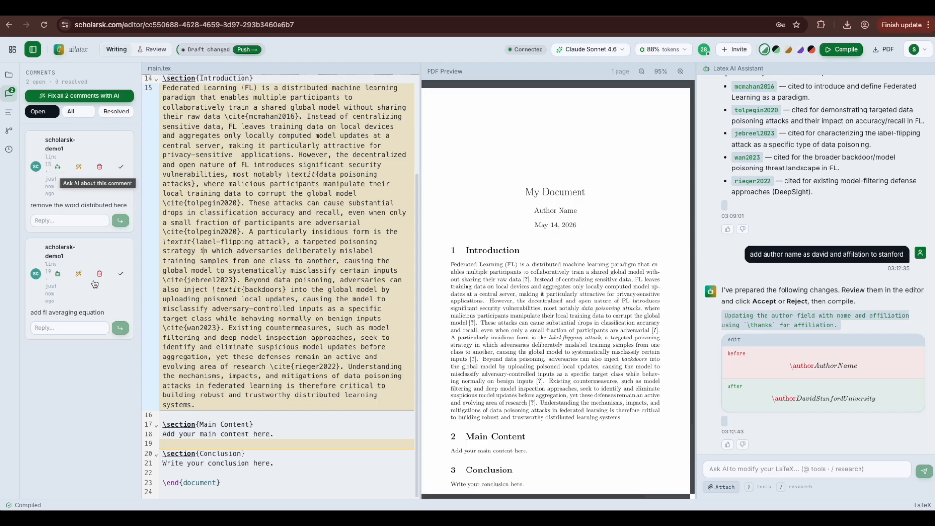
Step: Ask the AI about the line-19 comment and read its FedAvg equation explanation
left_click(58, 274)
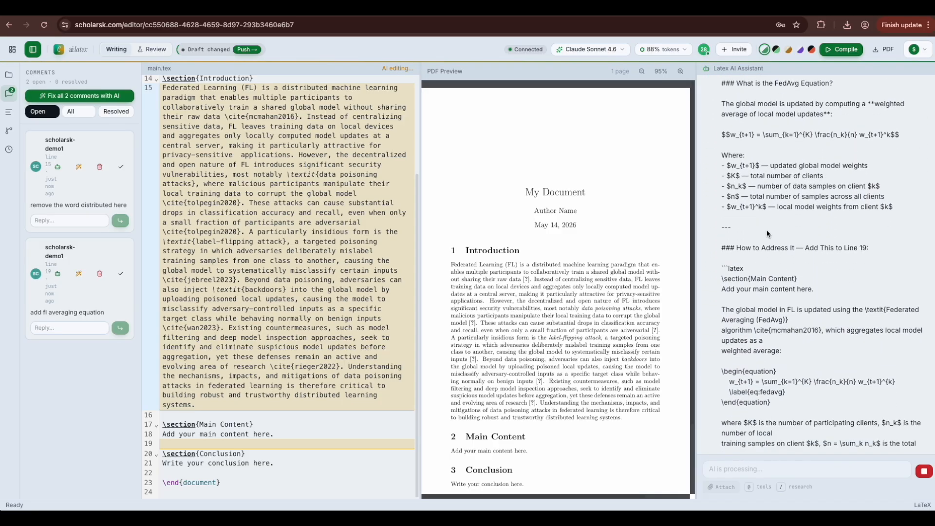
scroll(767, 231, "up", 4)
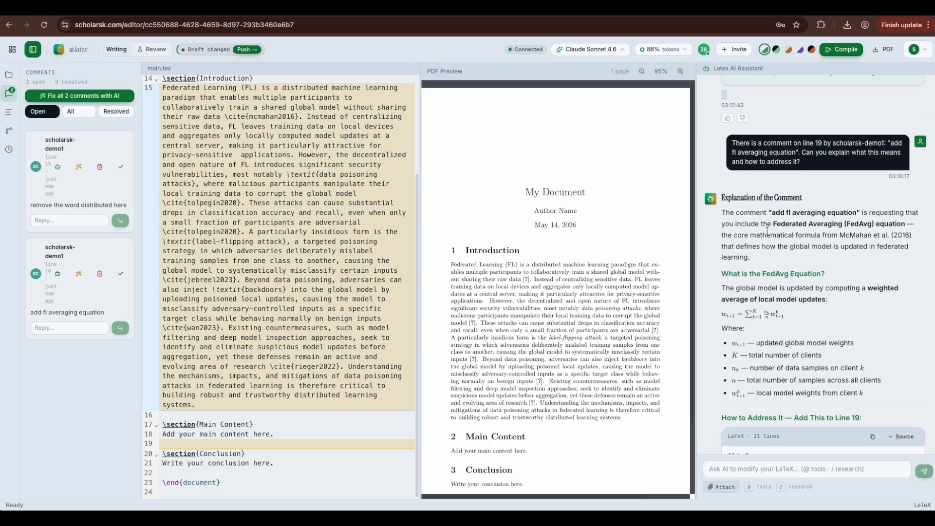
scroll(799, 220, "down", 3)
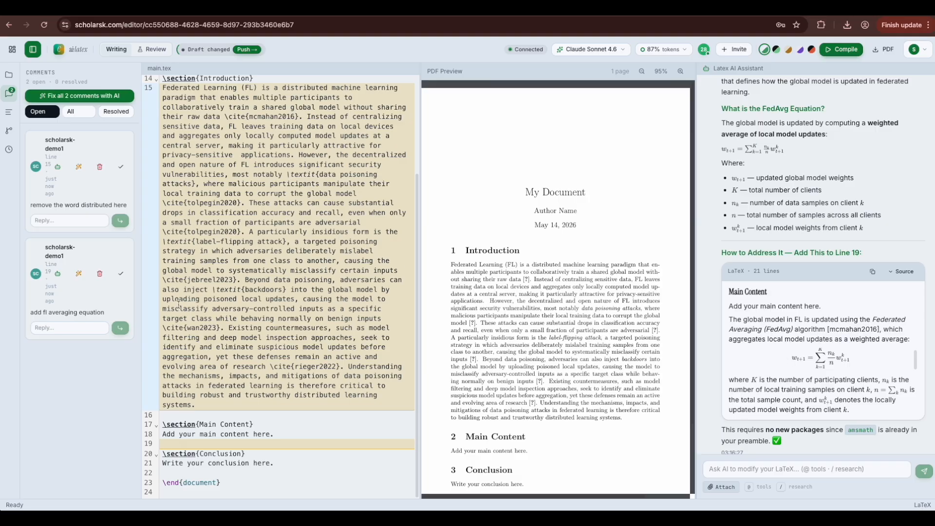
Step: Let the AI insert the FedAvg equation under Main Content and accept all its changes
left_click(78, 274)
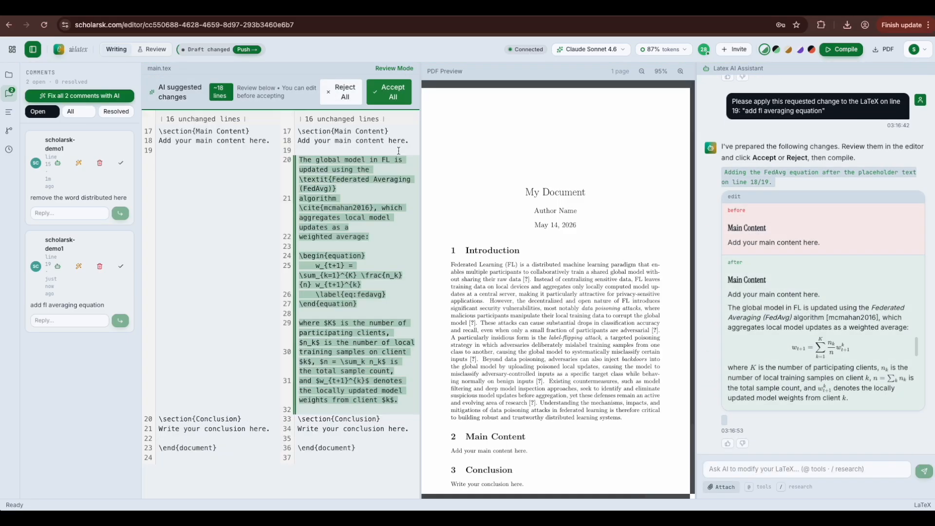
left_click(382, 103)
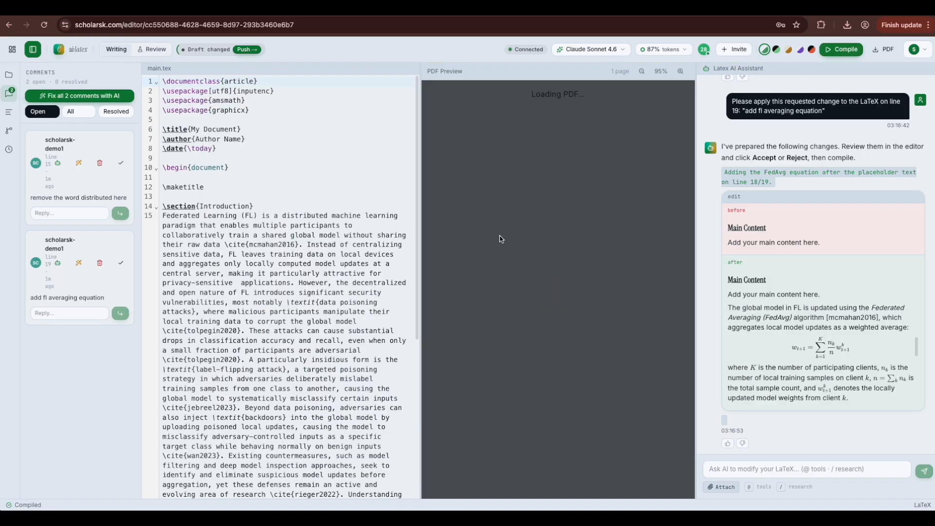
Step: Scroll the compiled PDF down to the FedAvg equation (1), then start a reply on the first comment
scroll(501, 236, "down", 5)
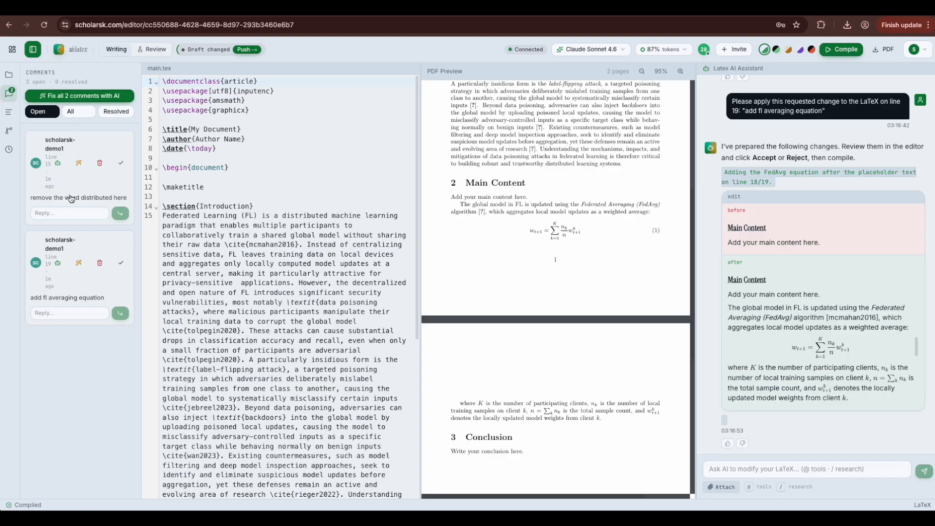
left_click(65, 213)
Step: Reply 'resolved' to the line-15 'remove distributed' comment and mark it resolved
type("resolved")
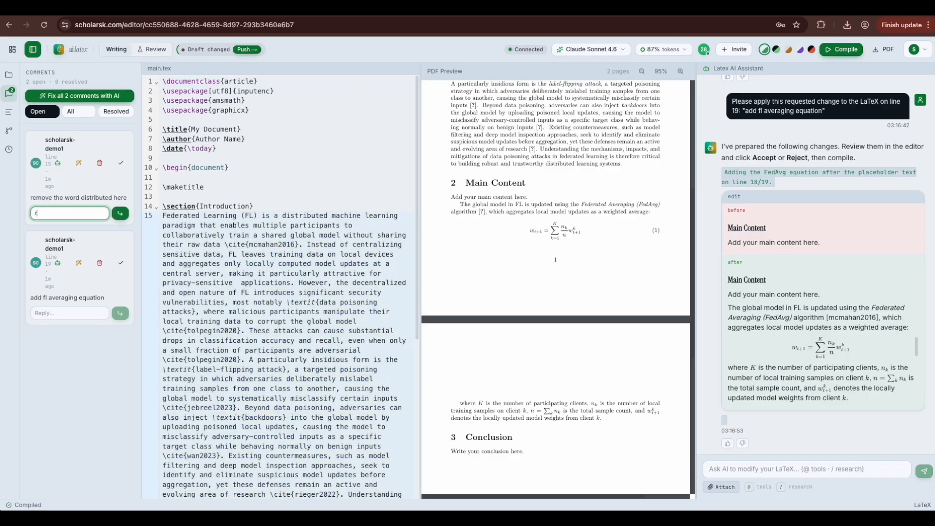
left_click(121, 213)
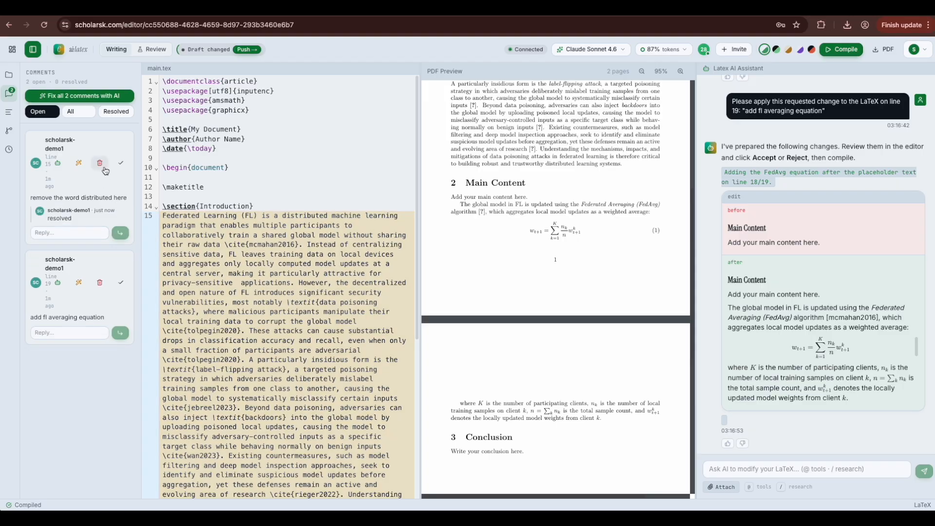
left_click(119, 167)
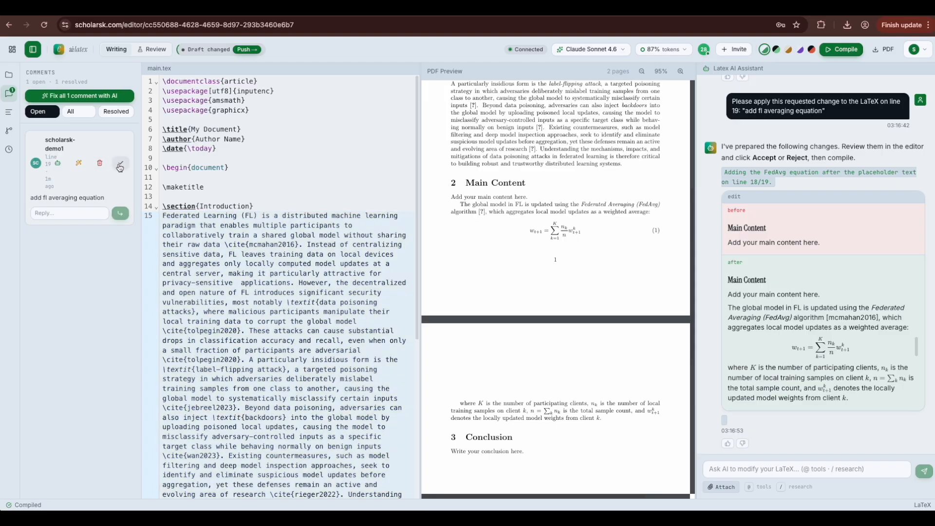
Step: View the comments under the Resolved, Open and All filters in turn
left_click(112, 111)
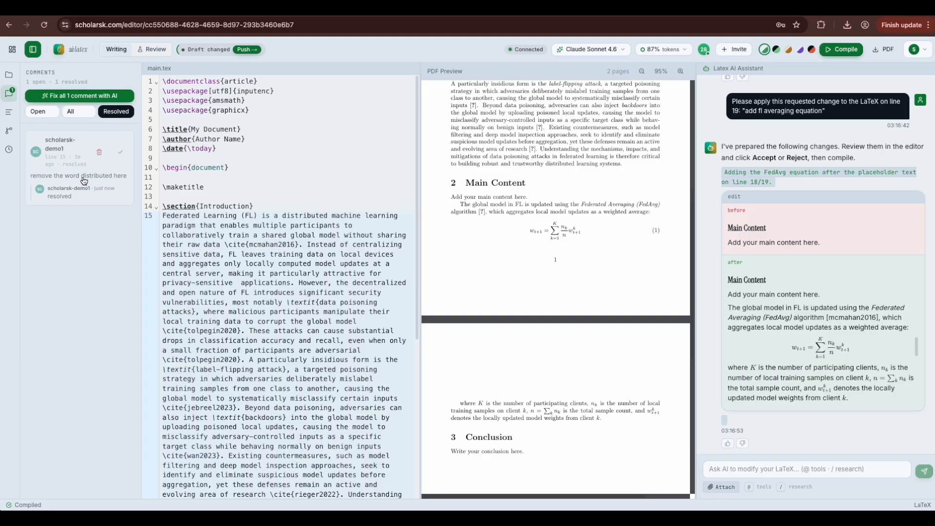
left_click(46, 115)
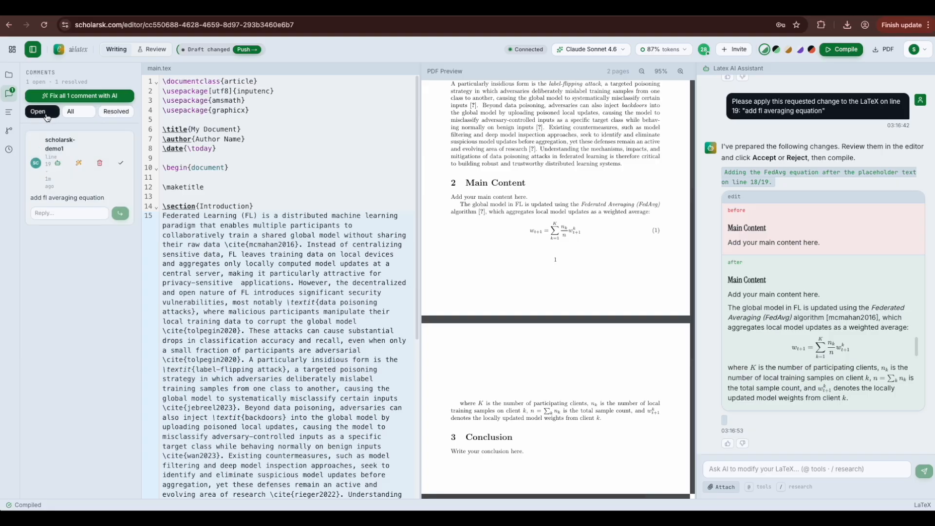
left_click(73, 112)
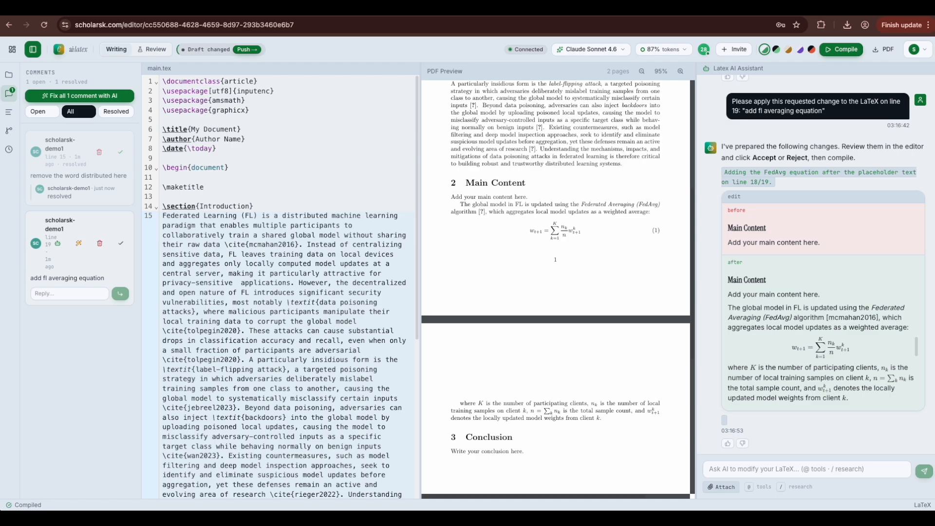
Step: Ask the AI assistant 'chnage this to IEEE conference format' and accept all its proposed changes
scroll(617, 307, "up", 5)
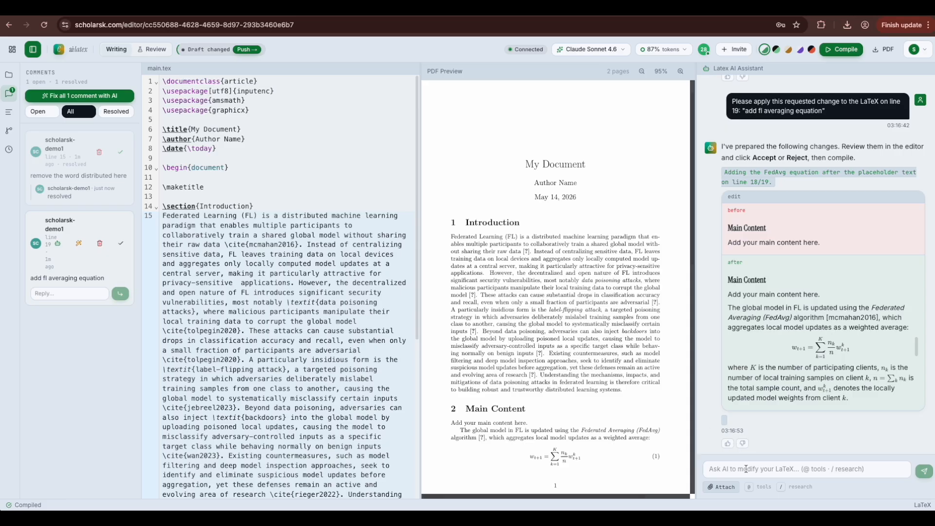
left_click(729, 471)
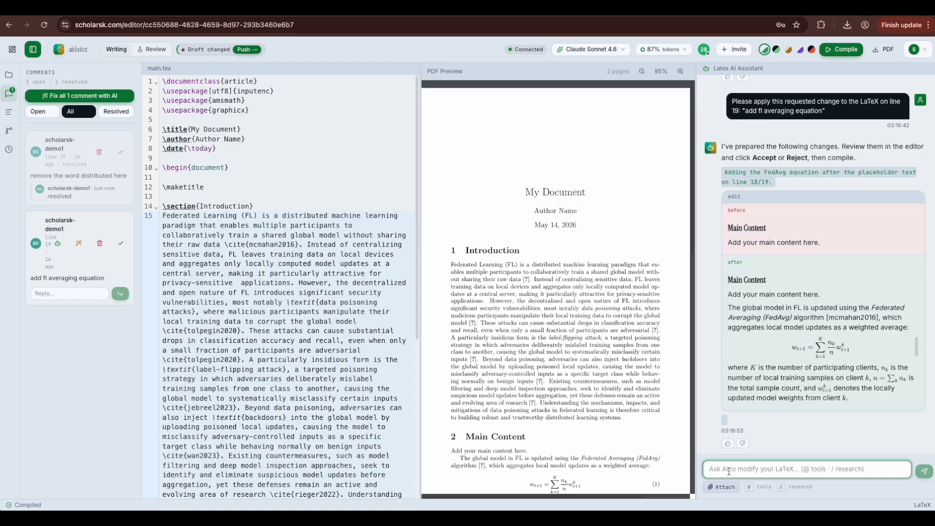
type("ch")
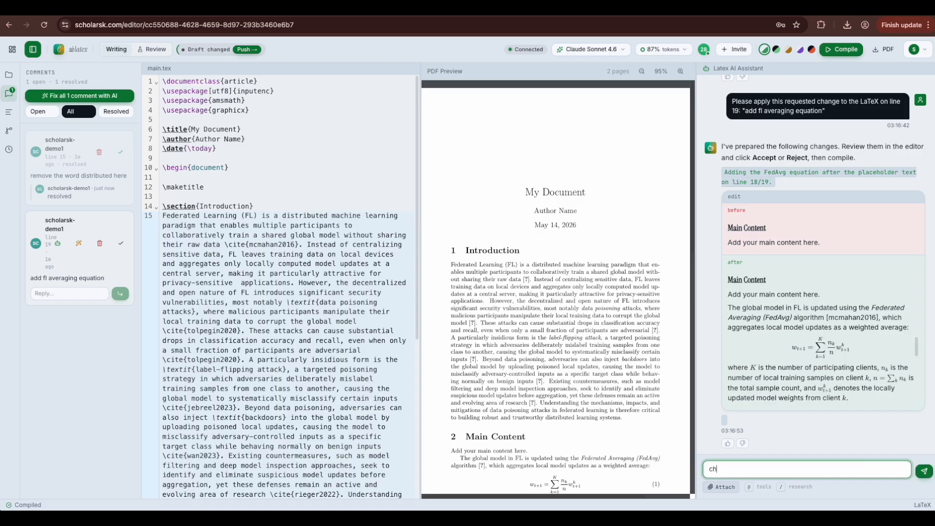
type("nage this to IEEE conference format")
left_click(924, 473)
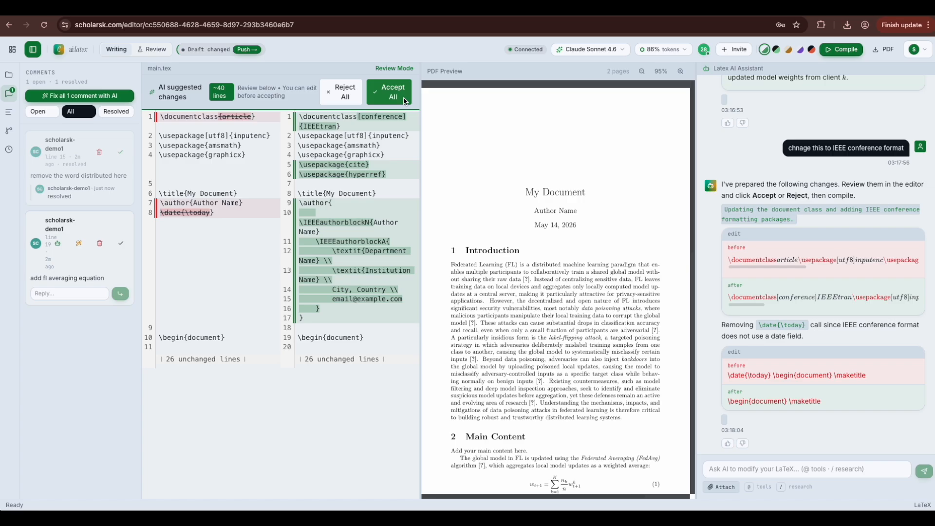
left_click(404, 101)
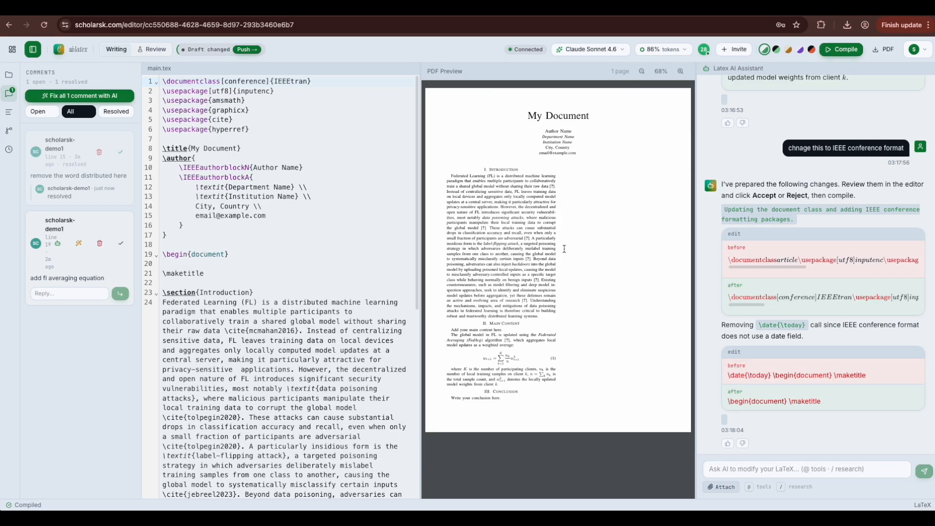
Step: Try the Obsidian, tan, purple and red themes, restore green, and go back to the dashboard
left_click(777, 51)
left_click(788, 51)
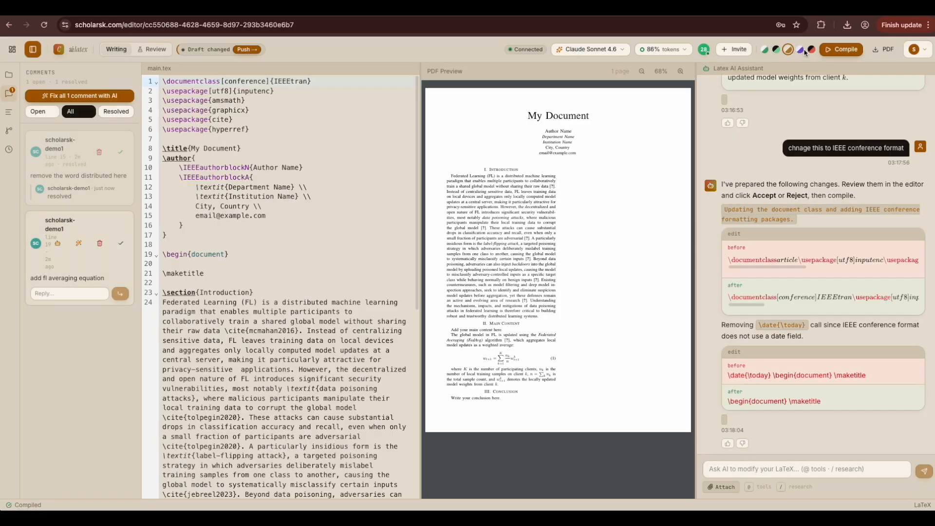
left_click(801, 50)
left_click(811, 50)
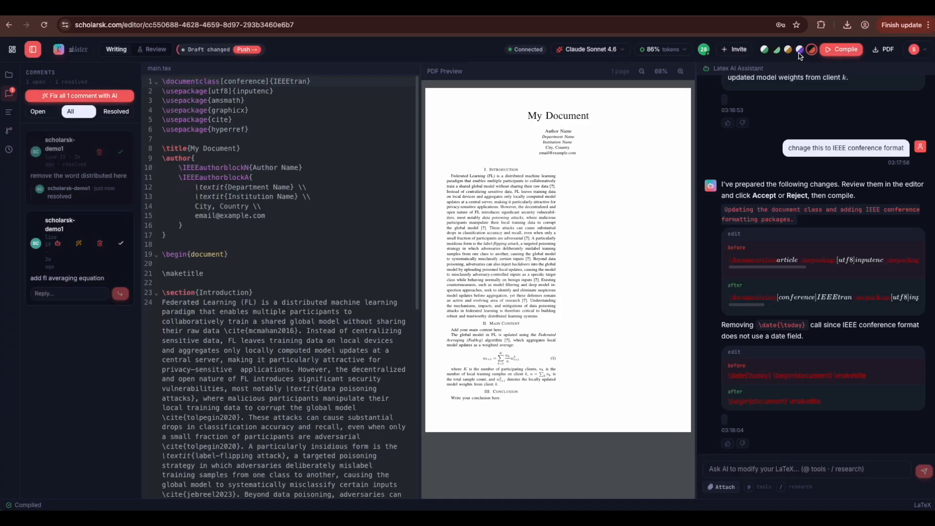
left_click(765, 50)
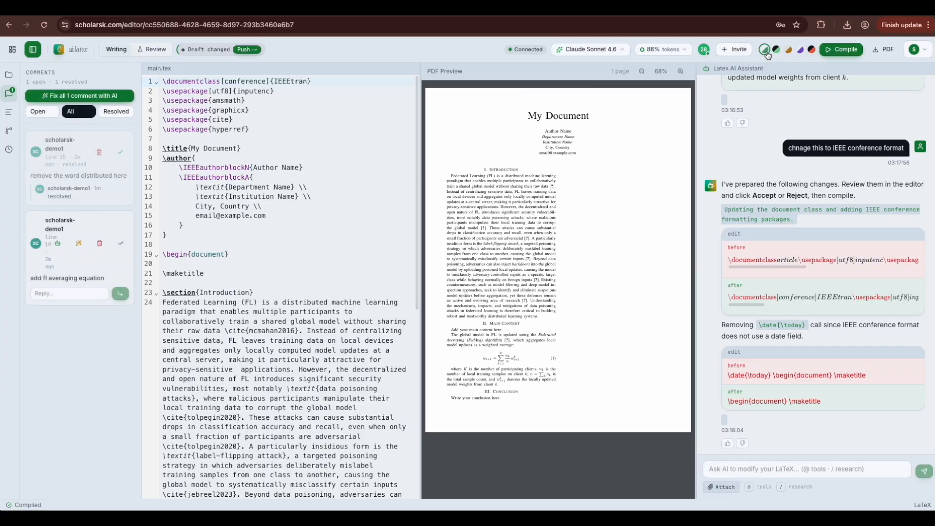
left_click(8, 26)
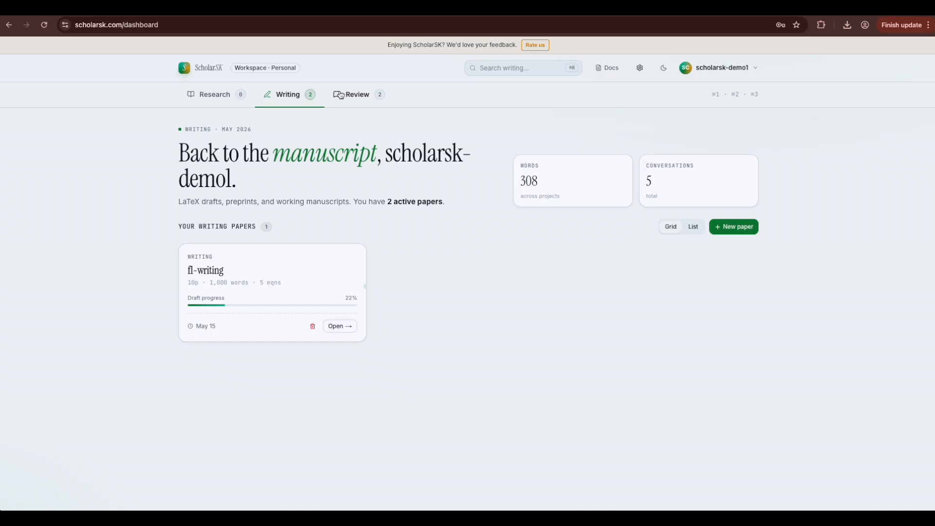
Step: Switch between the Review and Writing queues, check fl-writing's review, then open the paper-upload panel
left_click(339, 95)
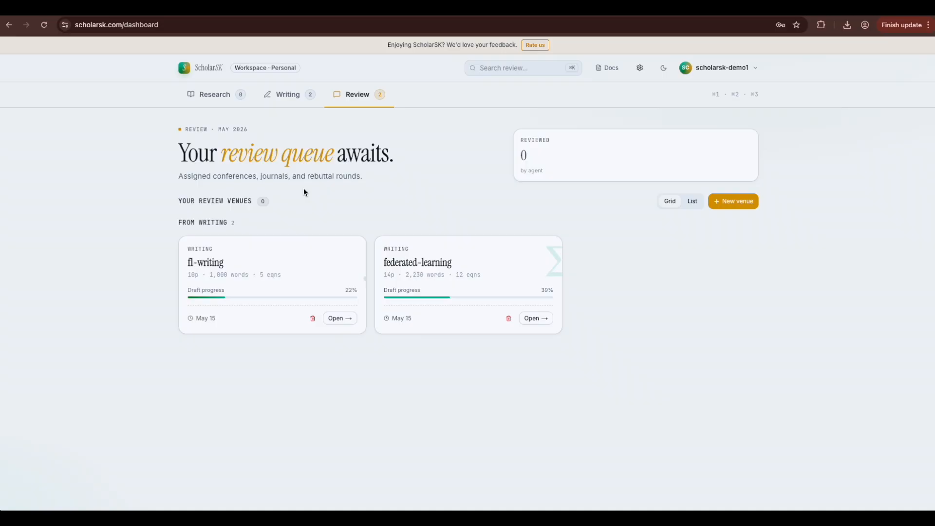
left_click(289, 98)
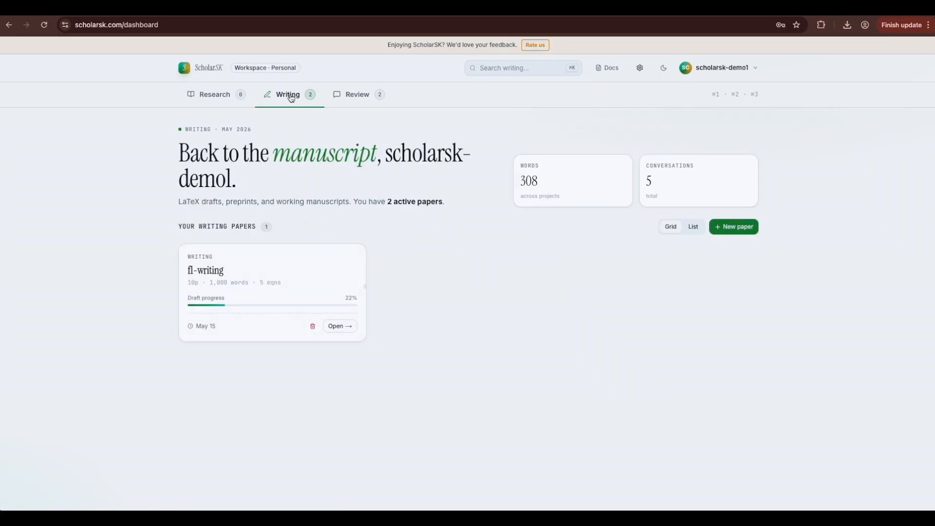
left_click(357, 98)
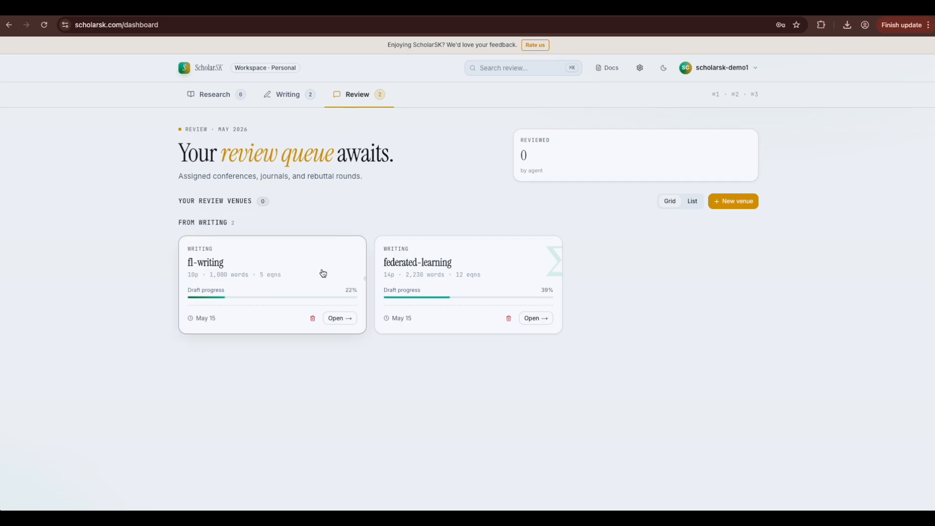
left_click(342, 320)
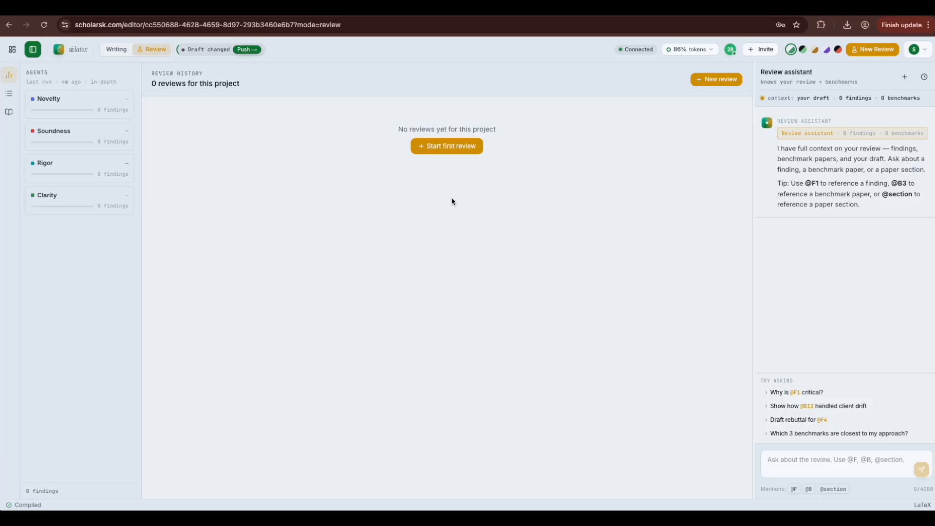
left_click(9, 27)
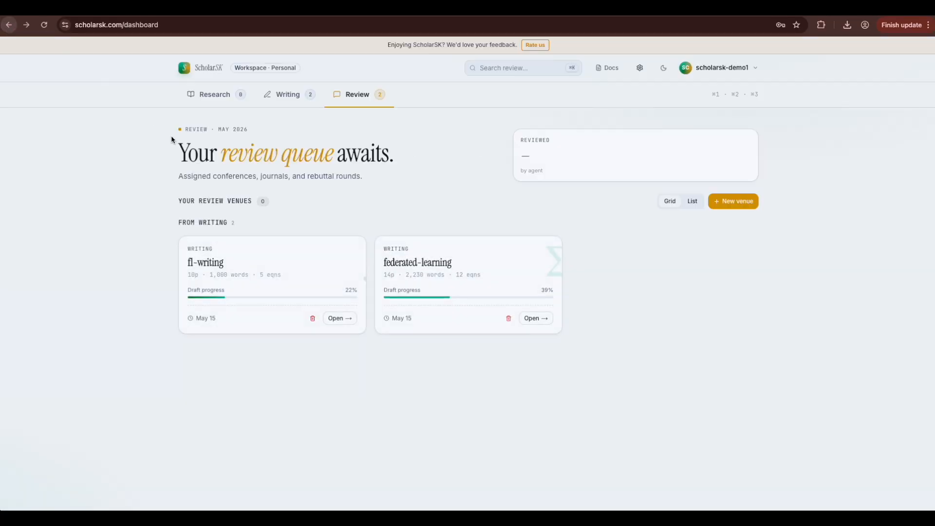
left_click(735, 202)
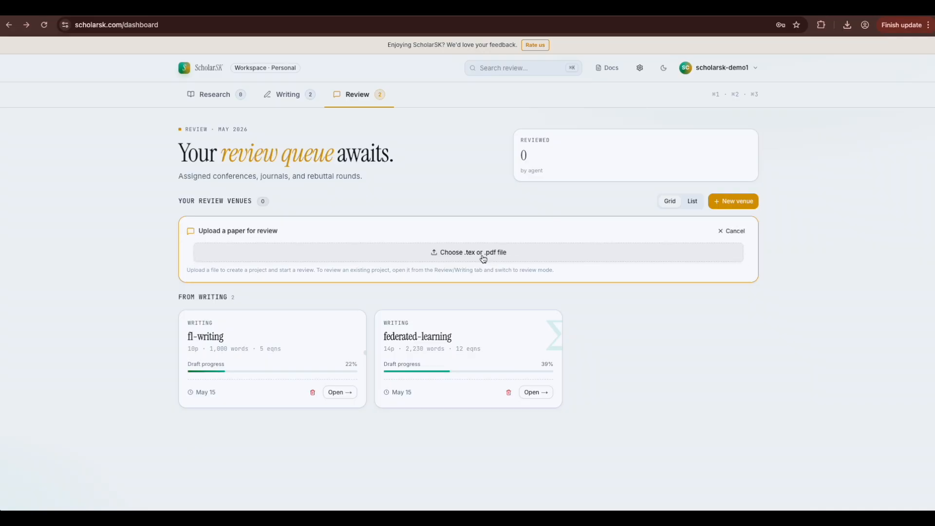
Step: Upload ICDM_Camera_Ready.pdf from Documents > demo as a new review project
left_click(482, 256)
left_click(324, 206)
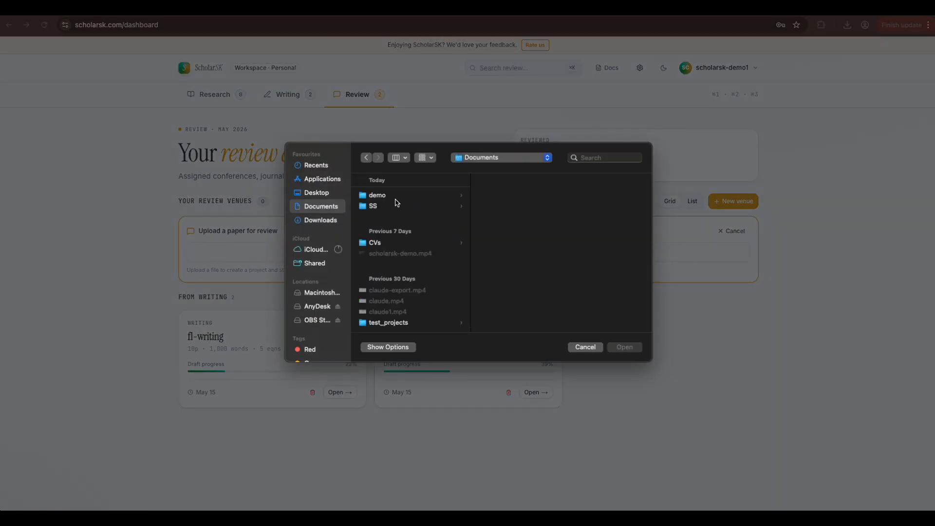
left_click(377, 195)
left_click(520, 196)
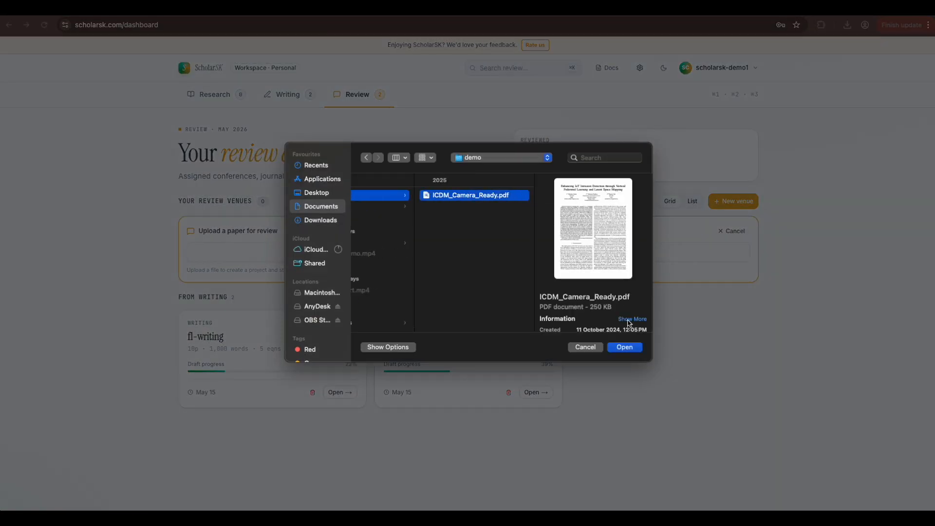
left_click(625, 348)
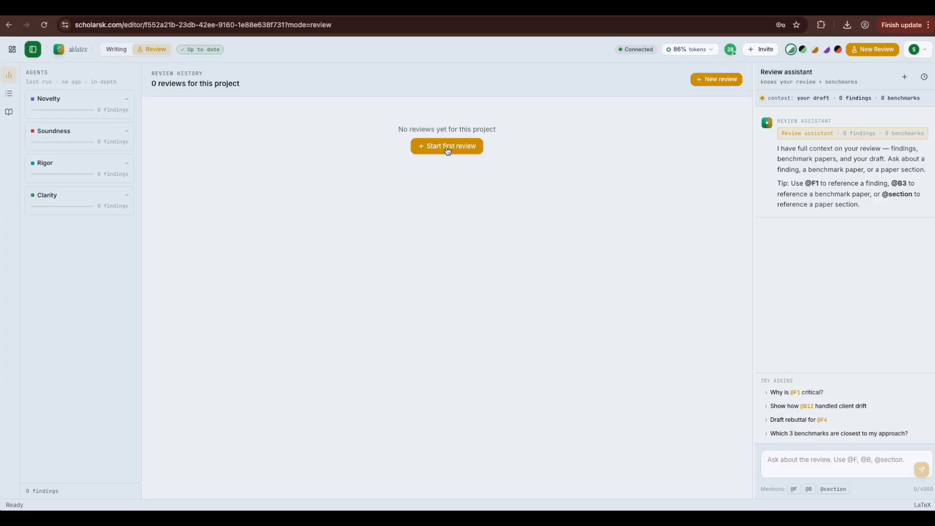
Step: Start a Computer Science review of ICDM_Camera_Ready, delete the placeholder topic, and view the LaTeX source
left_click(469, 142)
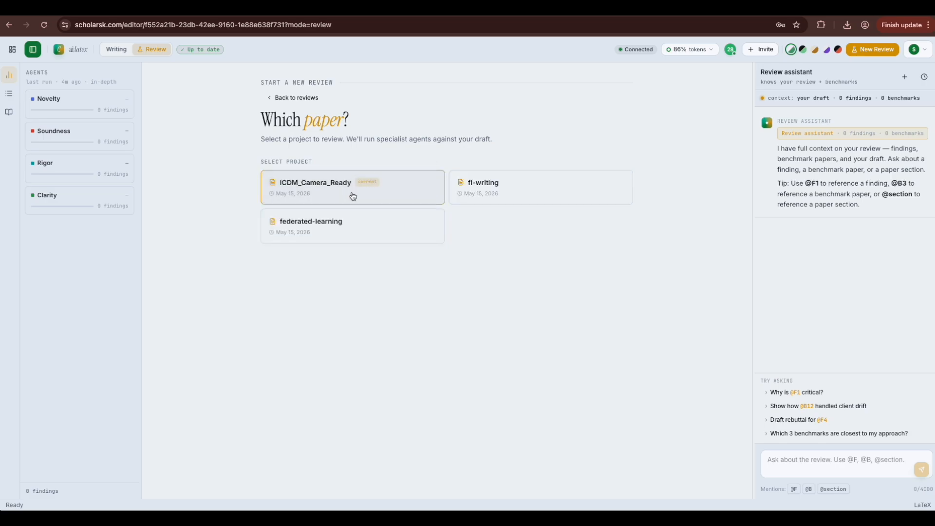
left_click(352, 196)
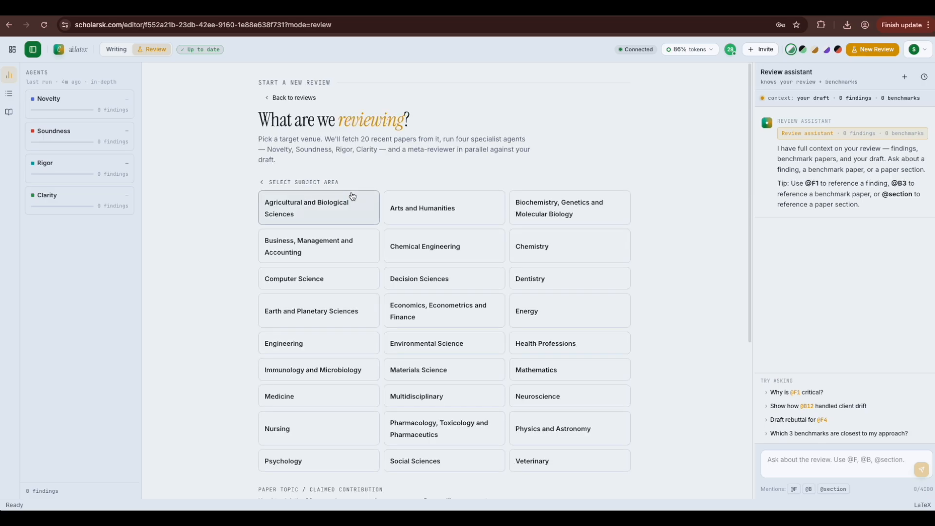
left_click(331, 284)
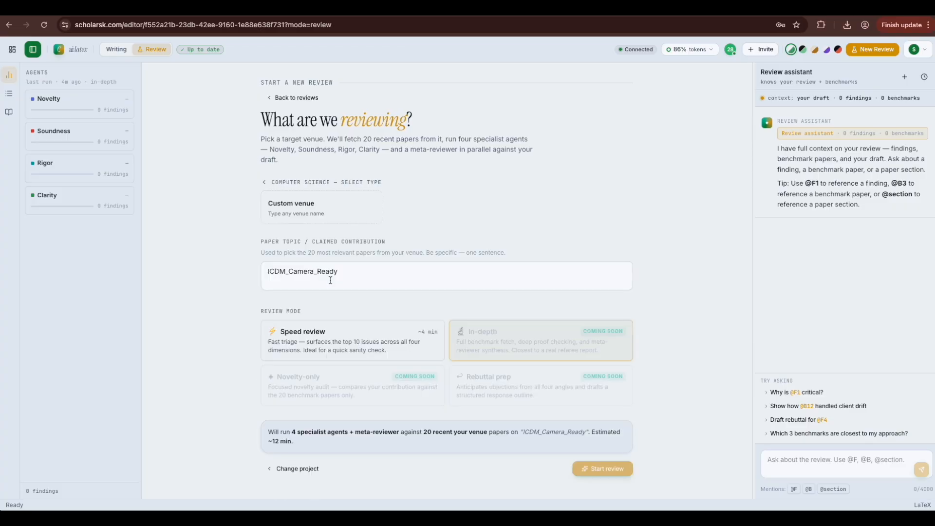
double_click(321, 299)
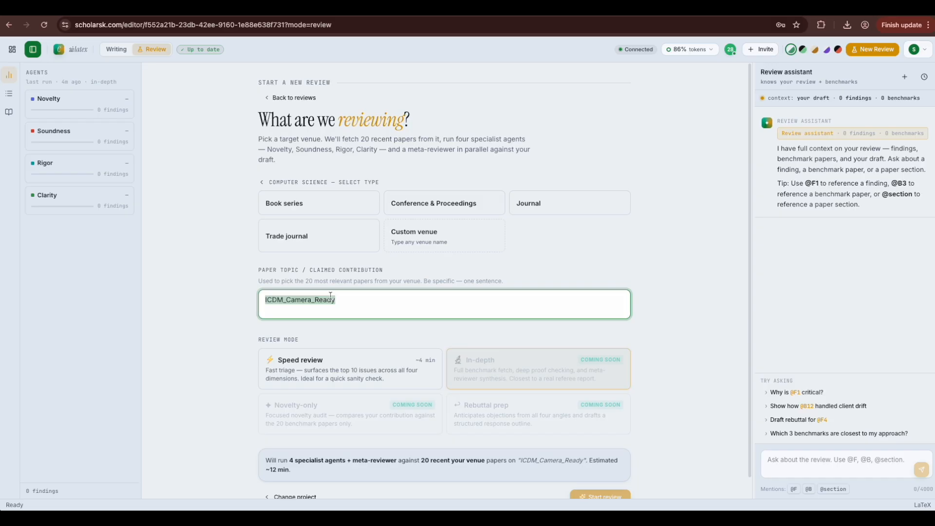
key("BackSpace")
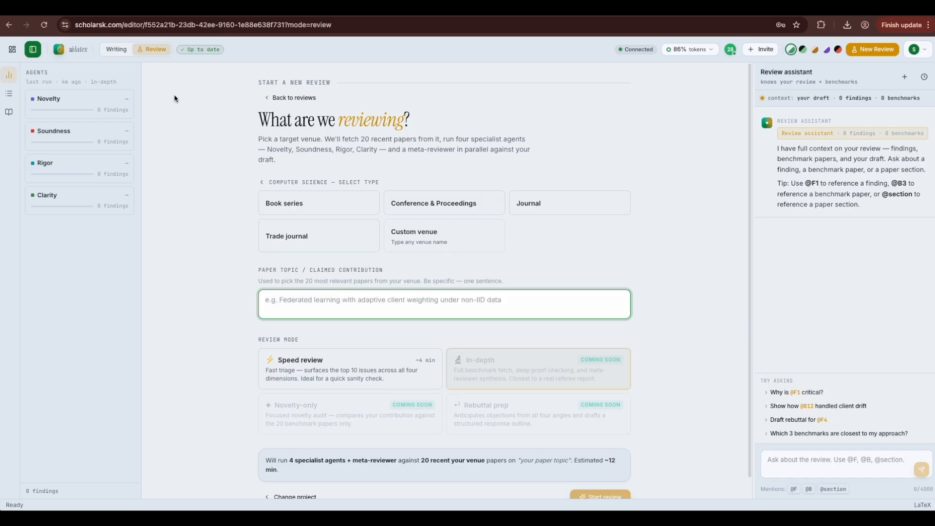
left_click(117, 49)
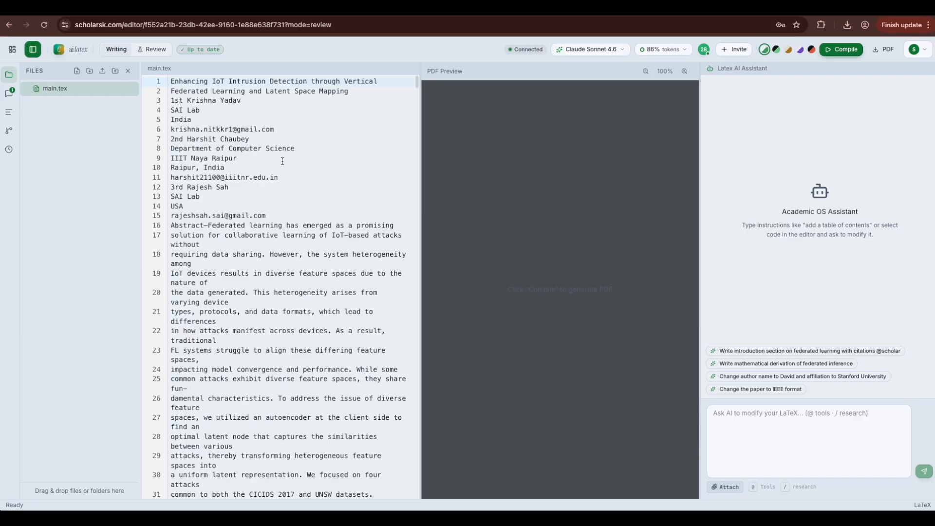
Step: Copy the paper title from lines 1–2 of main.tex and return to the Review view
left_click_drag(170, 81, 350, 91)
key("ctrl+c")
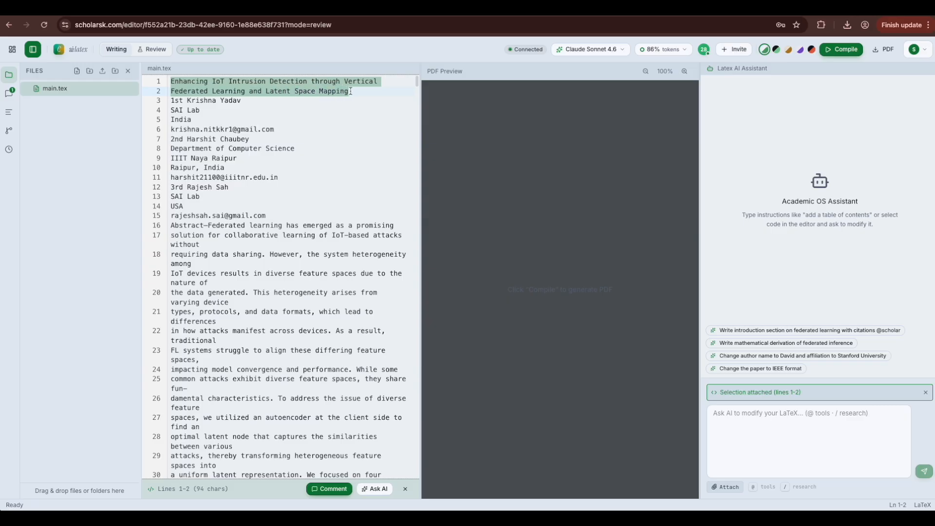
left_click(304, 101)
left_click(167, 57)
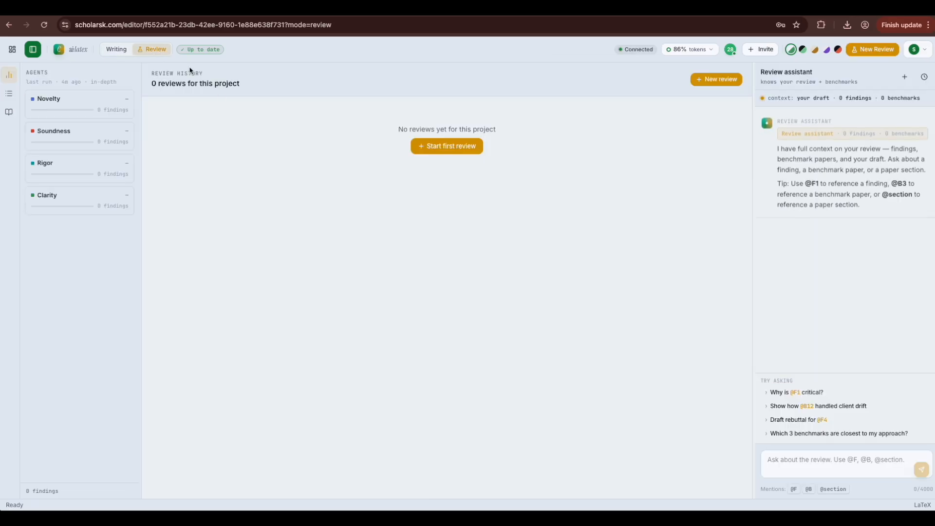
Step: Start a new Computer Science review and paste the paper title as its topic
left_click(448, 154)
left_click(295, 282)
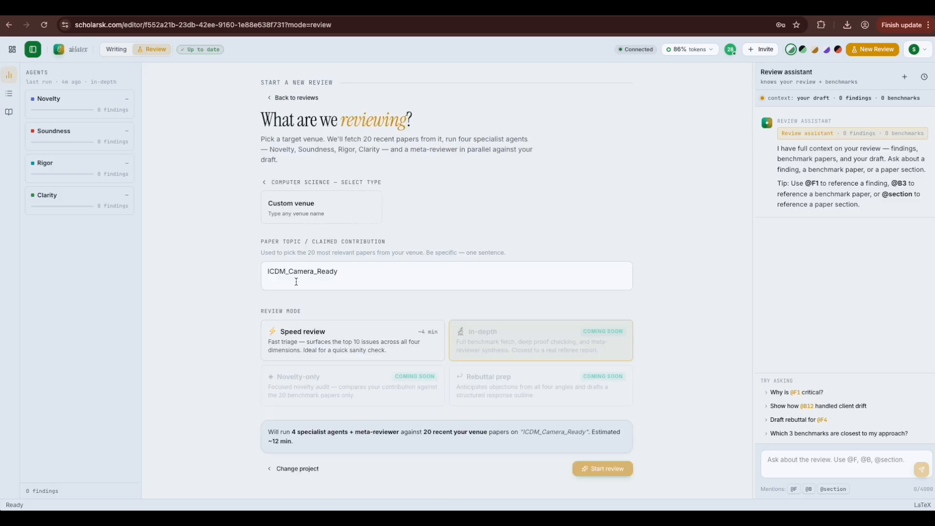
left_click(365, 298)
key("ctrl+a")
key("ctrl+v")
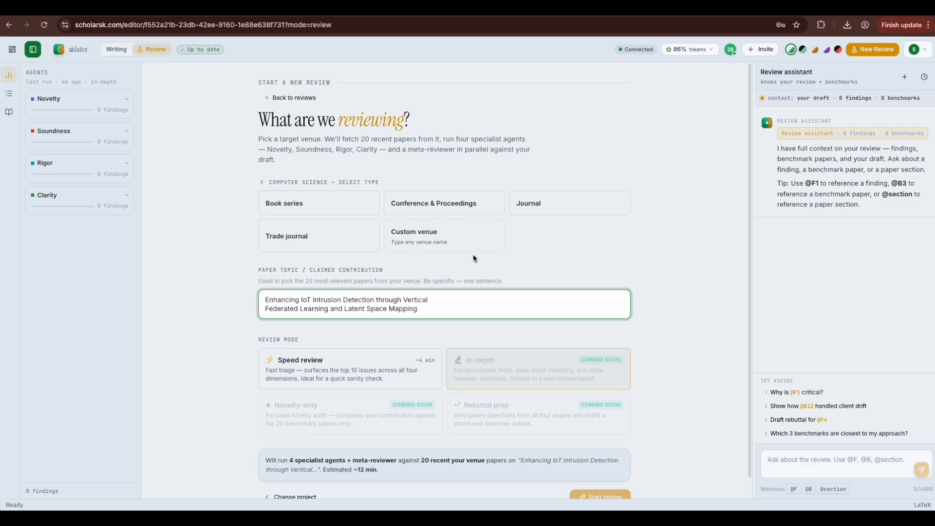
Step: Target Advances in Neural Information Processing Systems under Conference & Proceedings, using Speed review mode
left_click(439, 211)
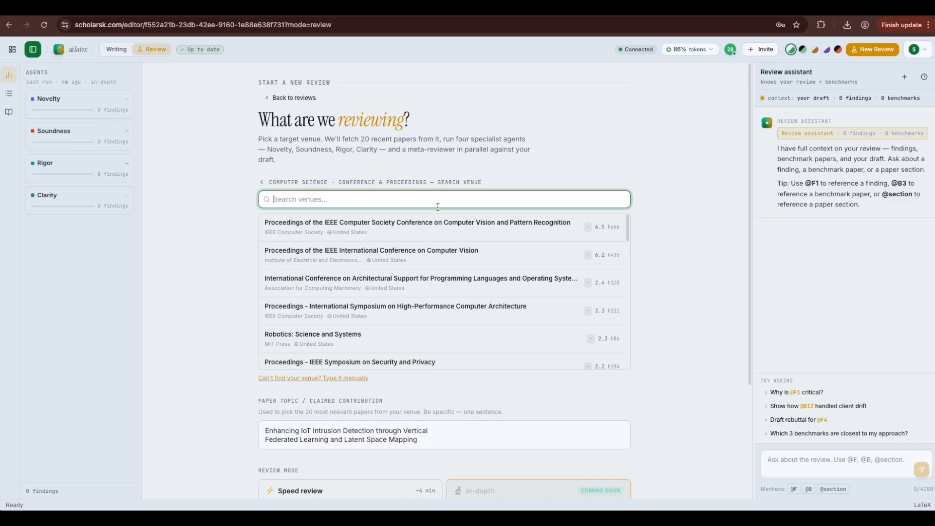
type("Neural")
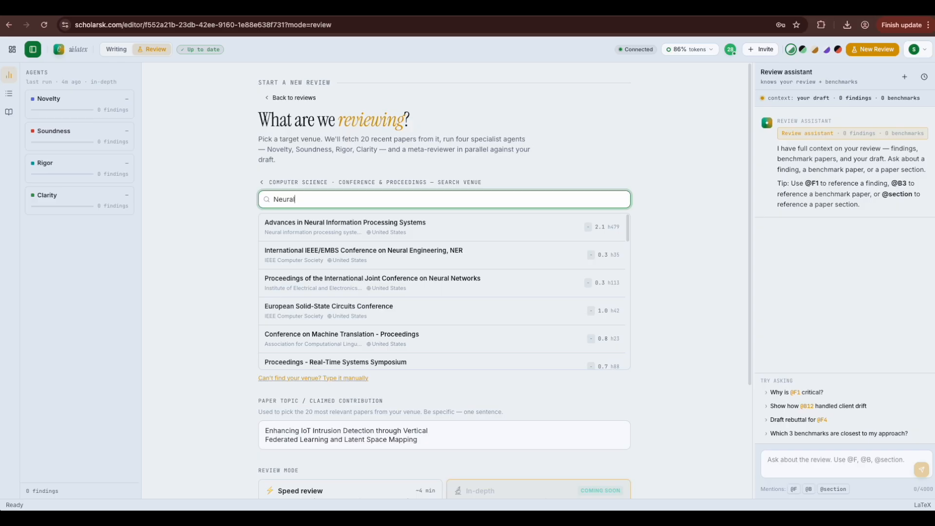
left_click(429, 224)
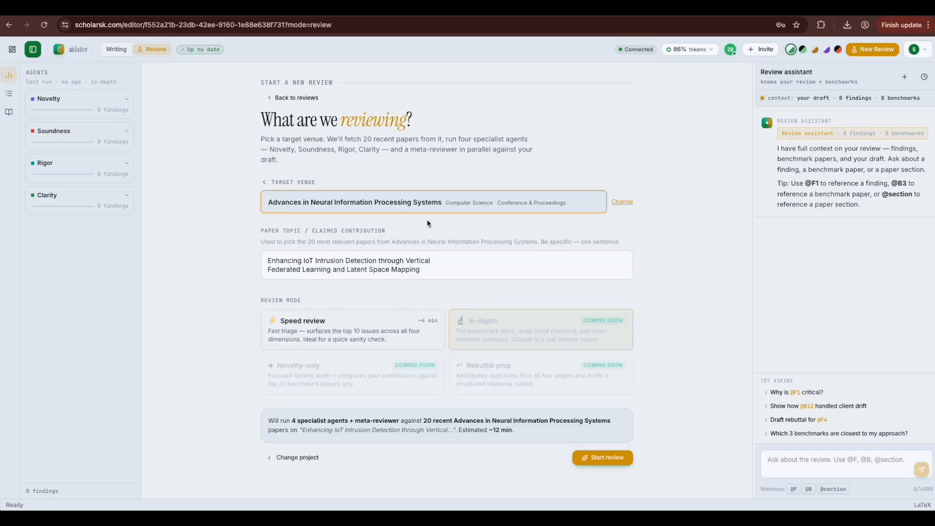
left_click(373, 326)
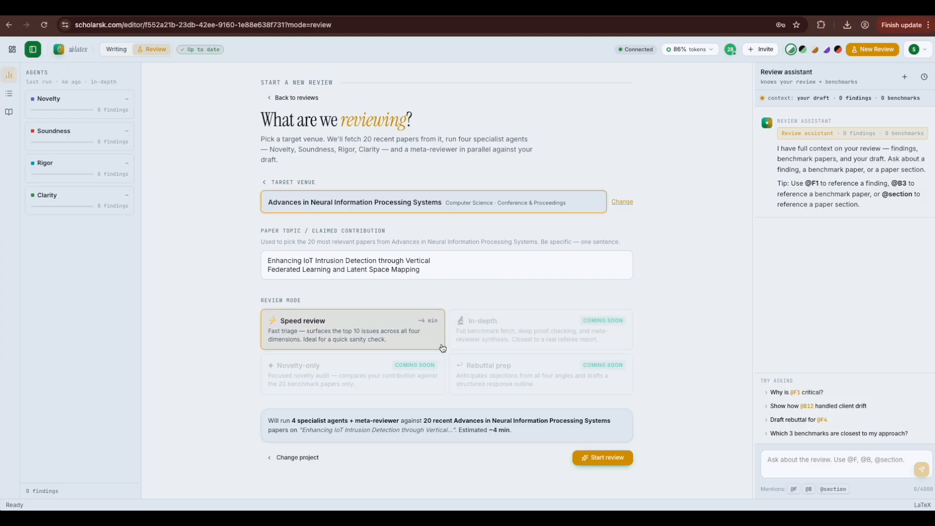
Step: Launch the NeurIPS speed review of ICDM_Camera_Ready
left_click(588, 459)
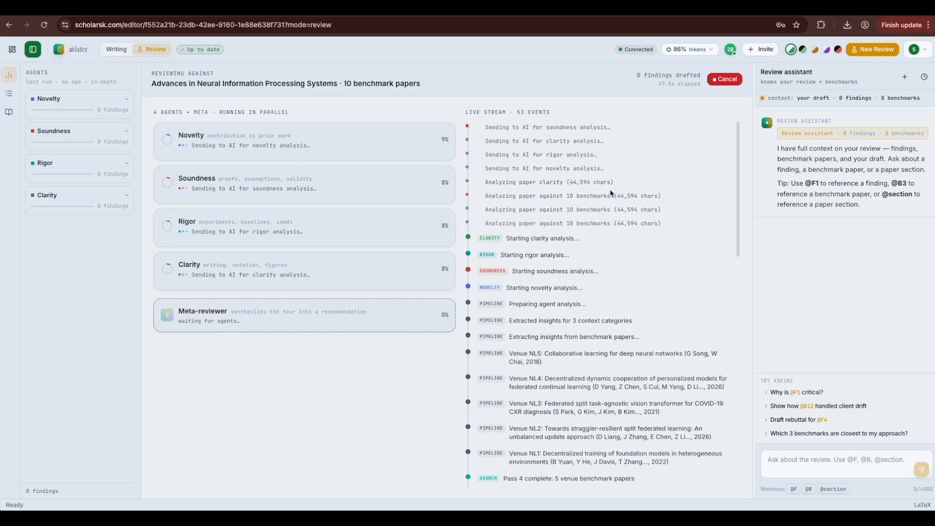
Step: Follow the live stream until Novelty, Rigor and Clarity finish with 4, 5 and 6 findings, checking the 86% token usage
scroll(611, 193, "down", 4)
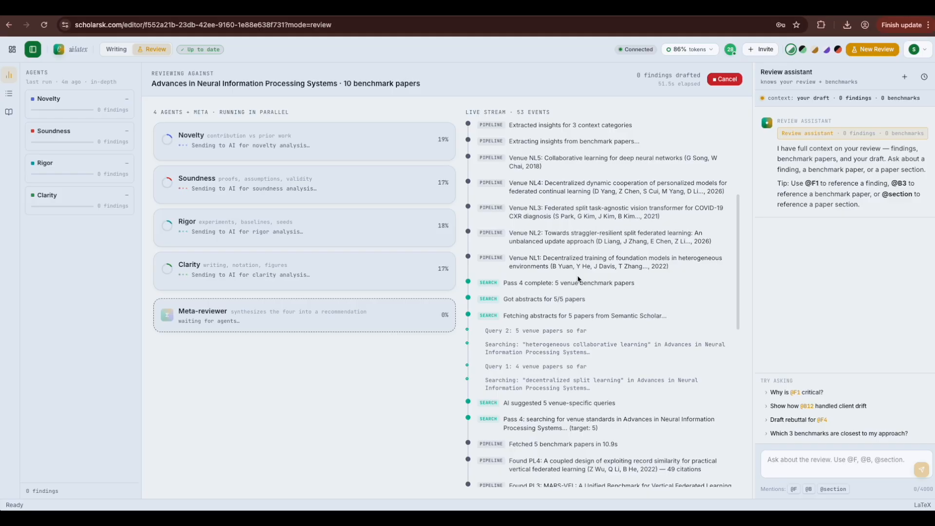
scroll(579, 279, "up", 4)
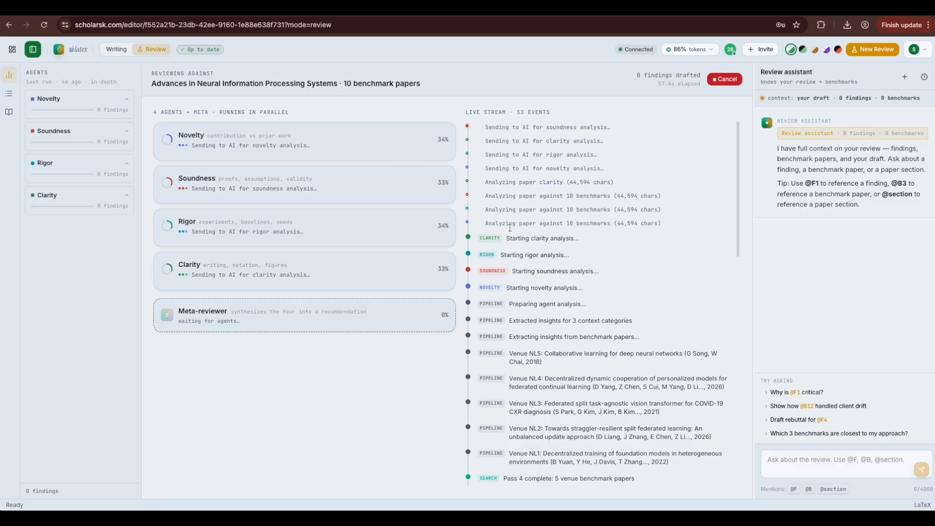
scroll(543, 286, "down", 1)
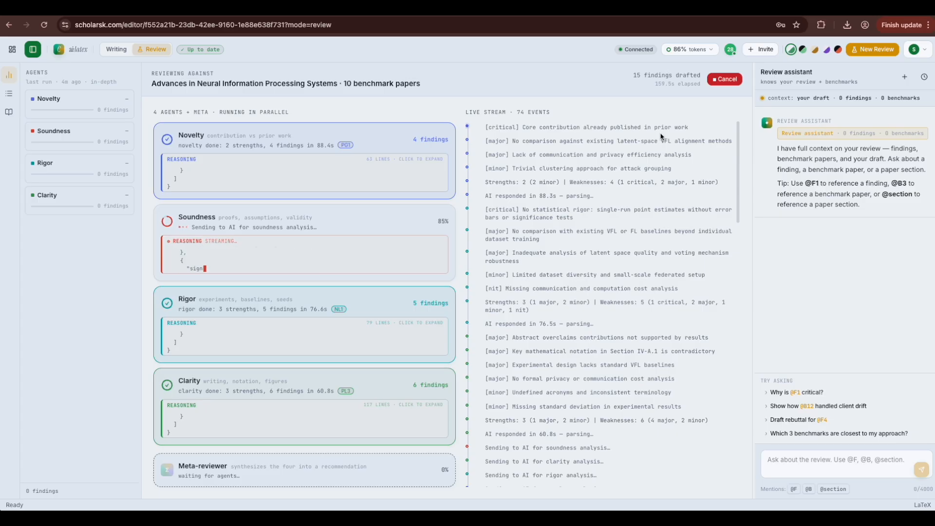
left_click(699, 51)
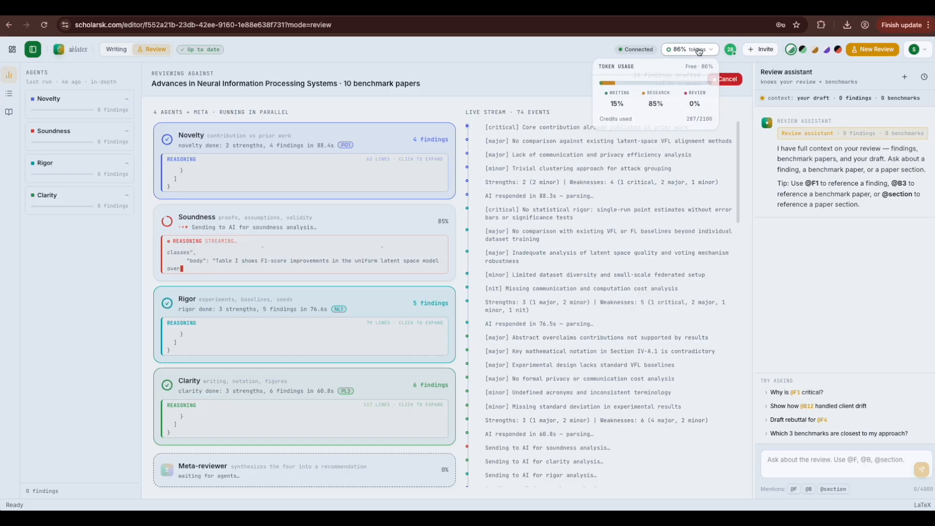
left_click(624, 187)
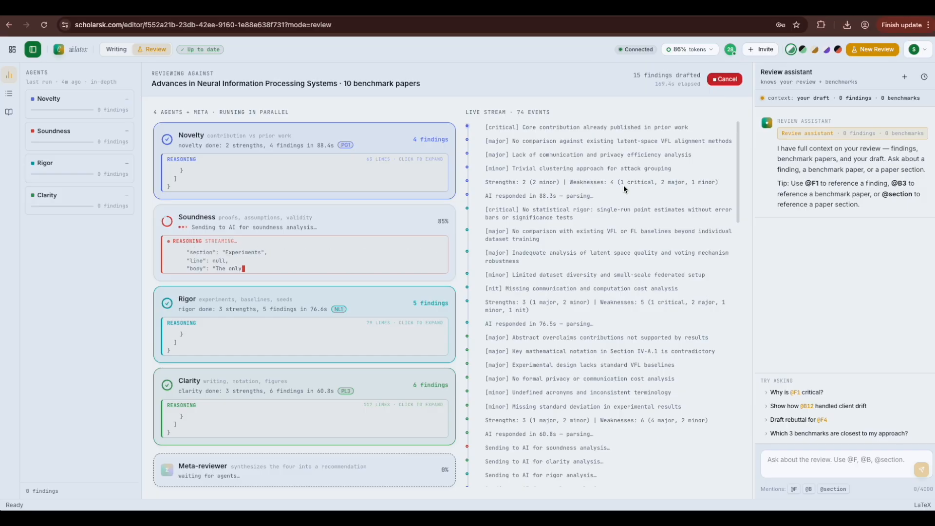
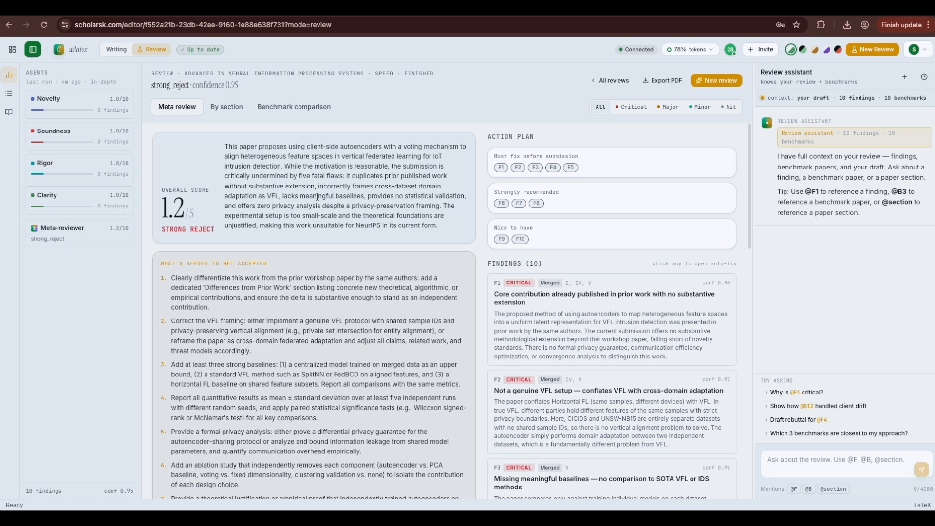
Step: Read through the meta review's 'What's needed to get accepted' list
scroll(208, 244, "down", 3)
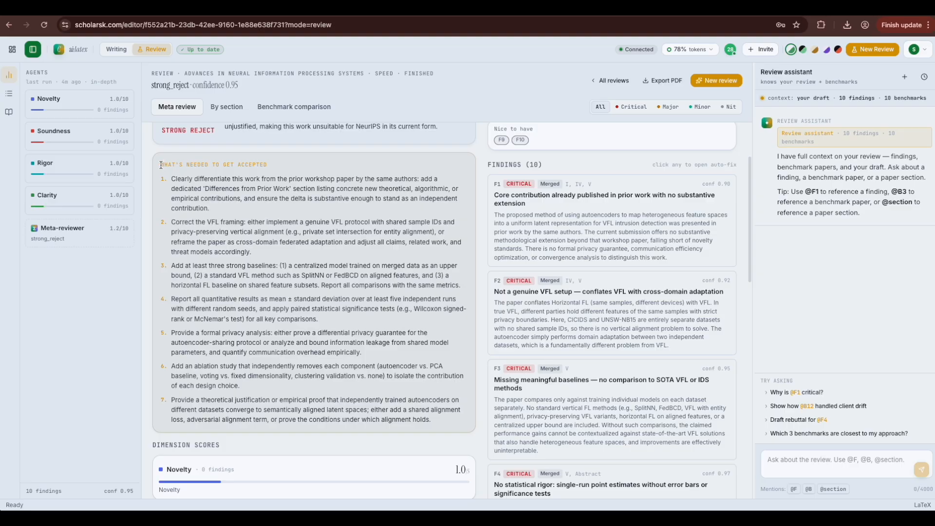
mouse_move(159, 164)
left_mouse_down()
mouse_move(270, 165)
mouse_move(214, 207)
mouse_move(239, 287)
mouse_move(279, 363)
left_mouse_up()
scroll(278, 361, "down", 5)
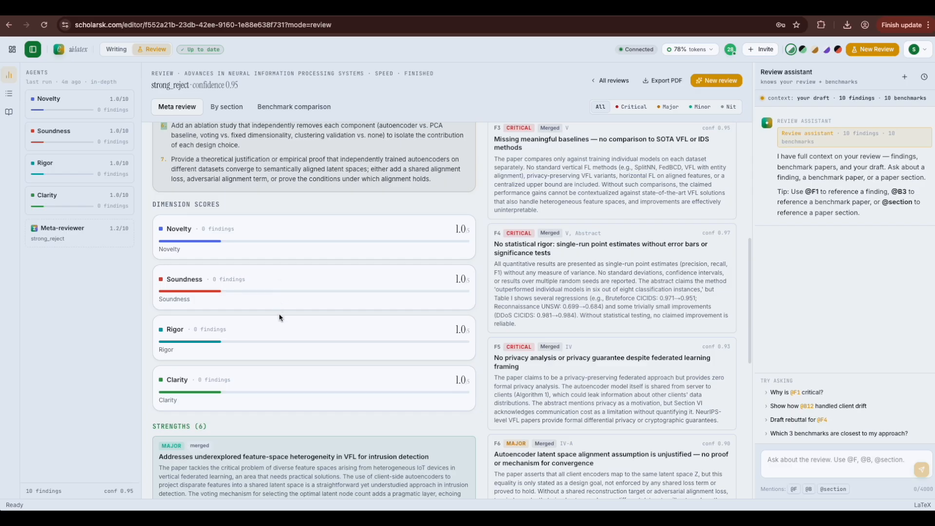
scroll(280, 317, "down", 2)
scroll(280, 317, "down", 6)
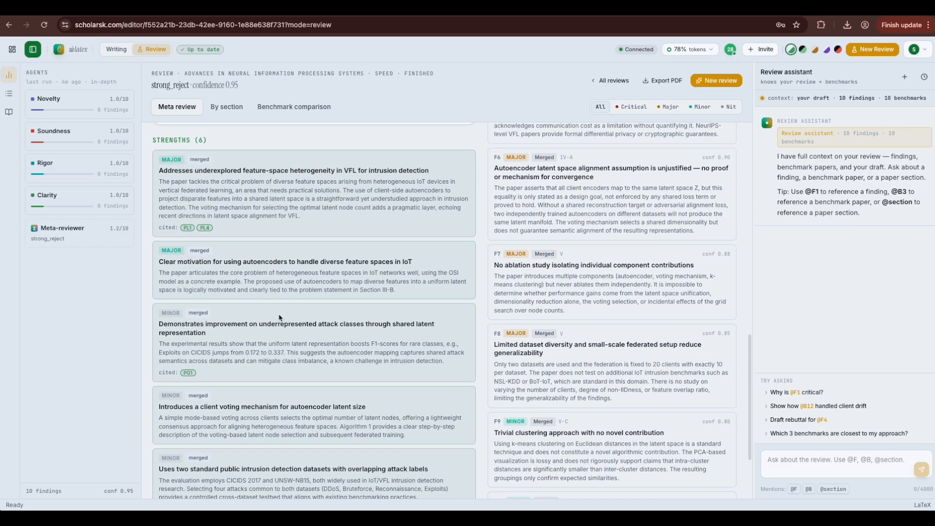
scroll(280, 315, "up", 12)
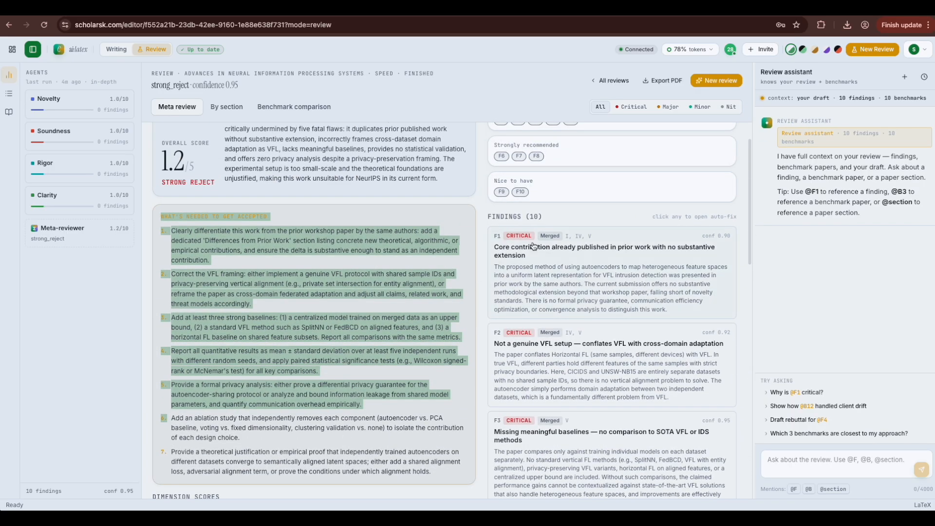
scroll(534, 246, "up", 2)
left_click(546, 265)
scroll(548, 292, "down", 1)
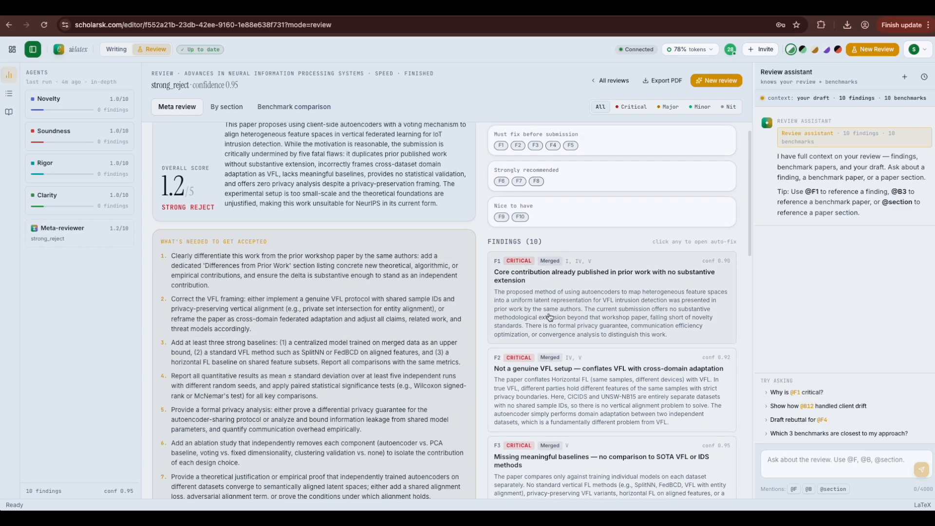
scroll(550, 317, "up", 1)
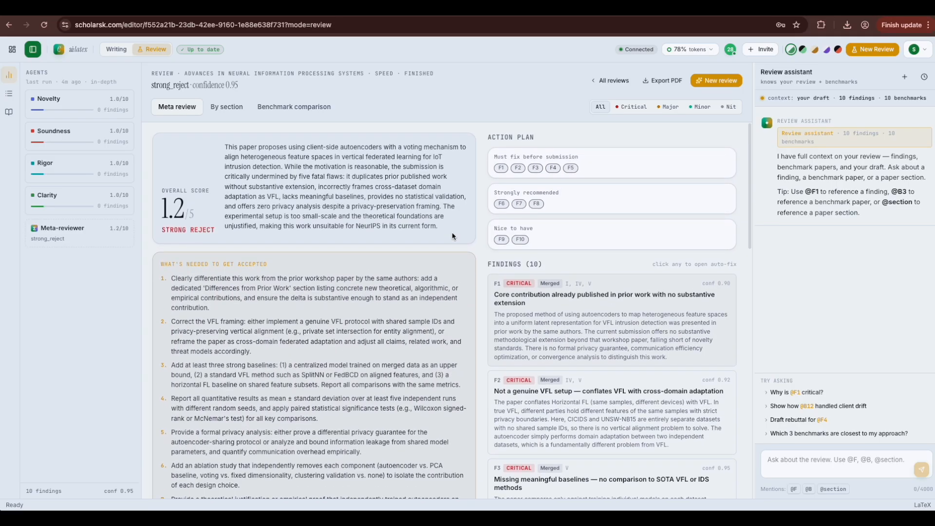
Step: Look over the list of 10 benchmark papers, then return to the meta review
left_click(278, 107)
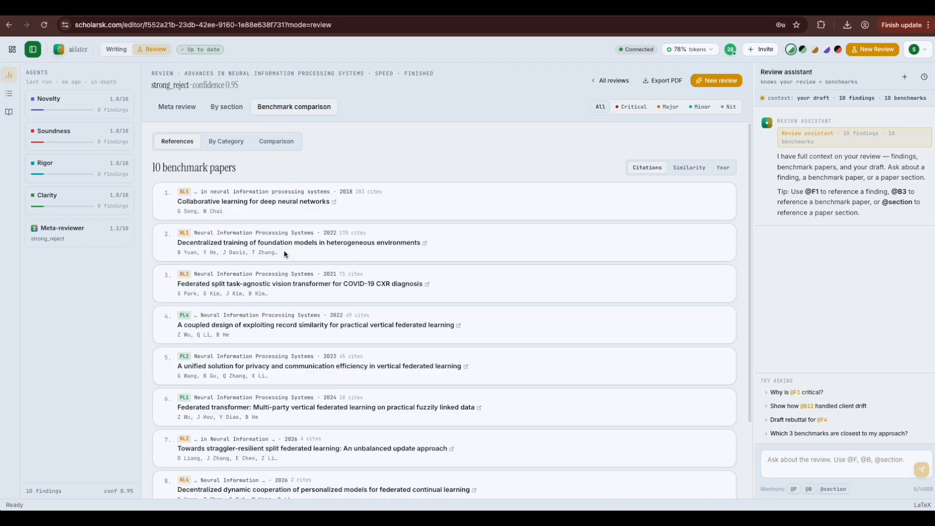
scroll(295, 212, "down", 3)
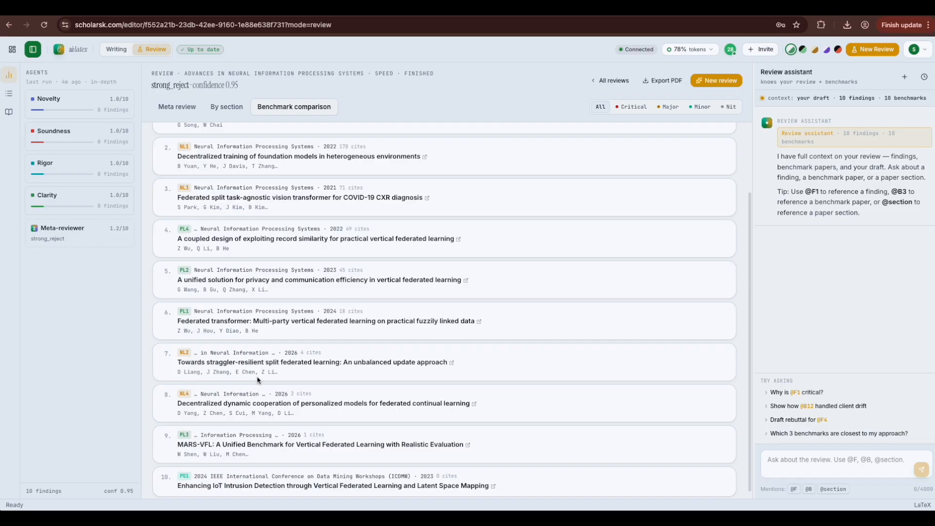
scroll(258, 380, "up", 5)
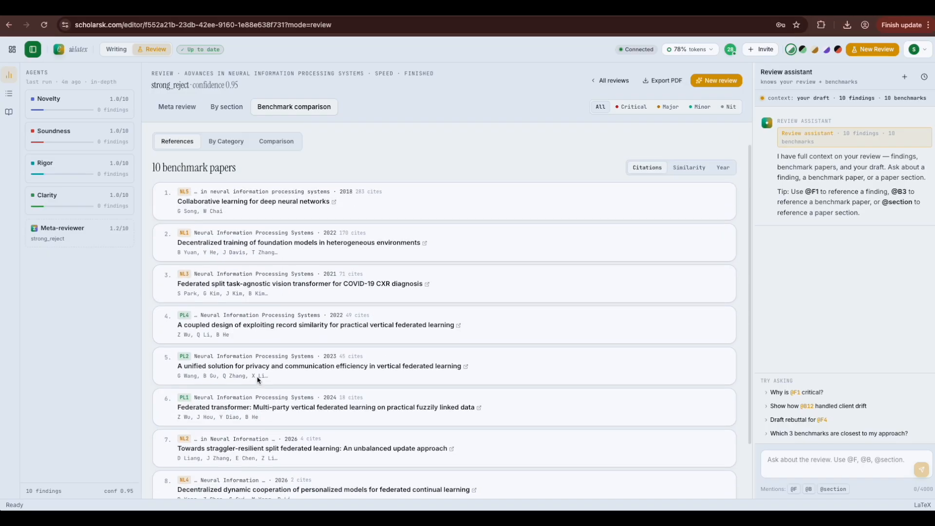
left_click(182, 109)
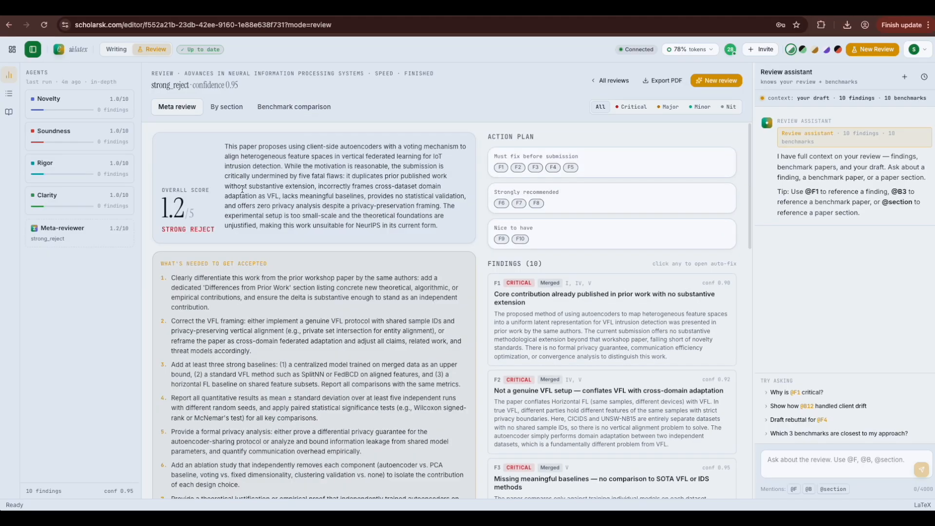
Step: Expand finding F1's suggested fix and view related paper PG1's IEEE Xplore page, then close it
scroll(280, 273, "down", 2)
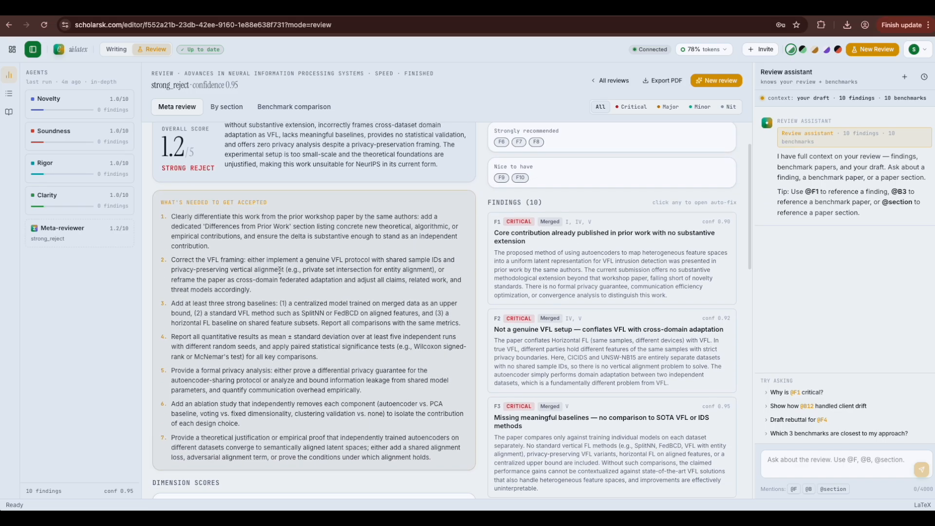
scroll(321, 280, "down", 5)
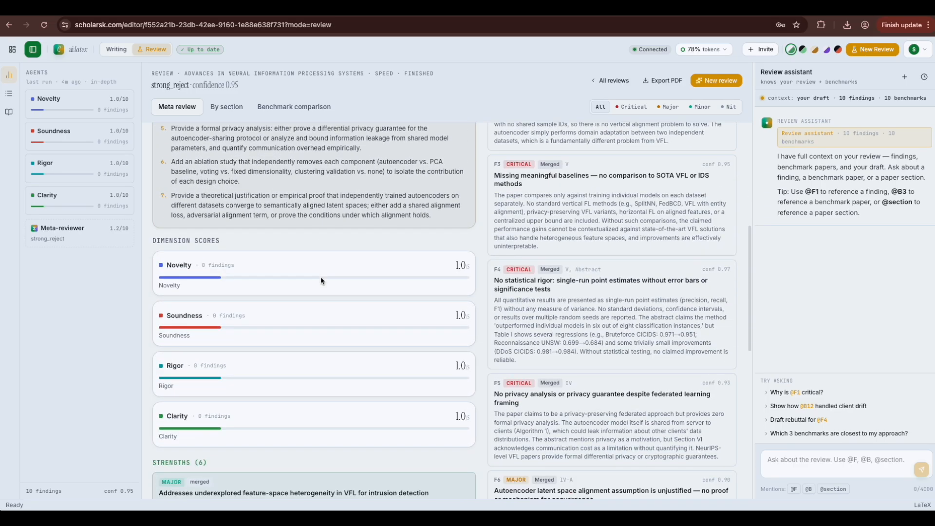
scroll(321, 280, "down", 3)
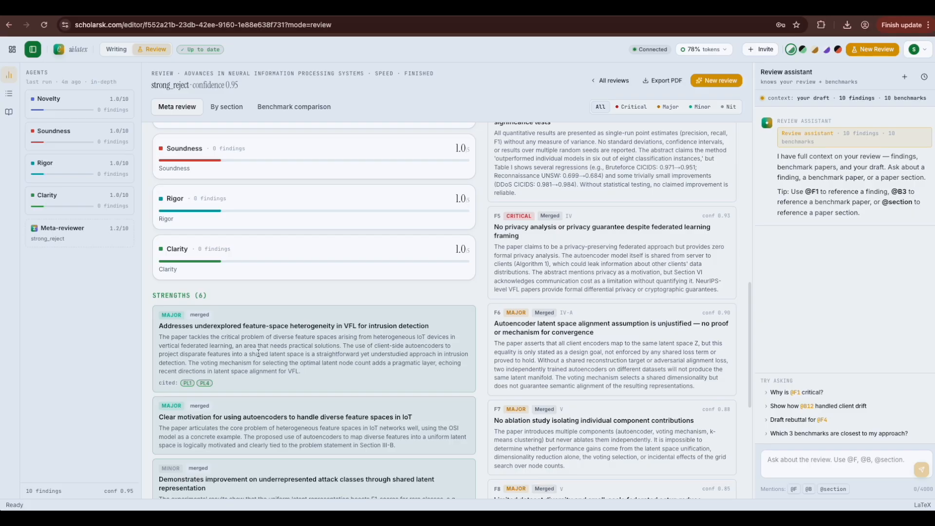
scroll(258, 341, "down", 1)
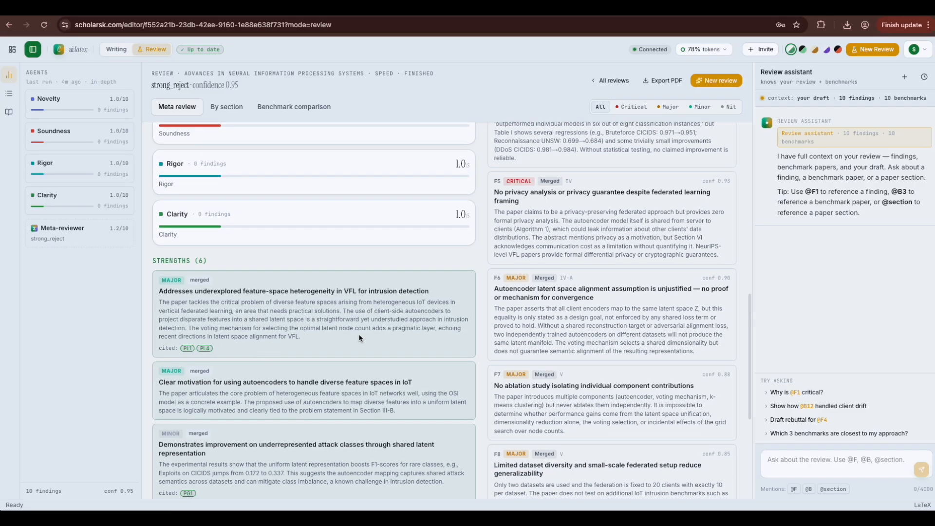
scroll(360, 337, "down", 1)
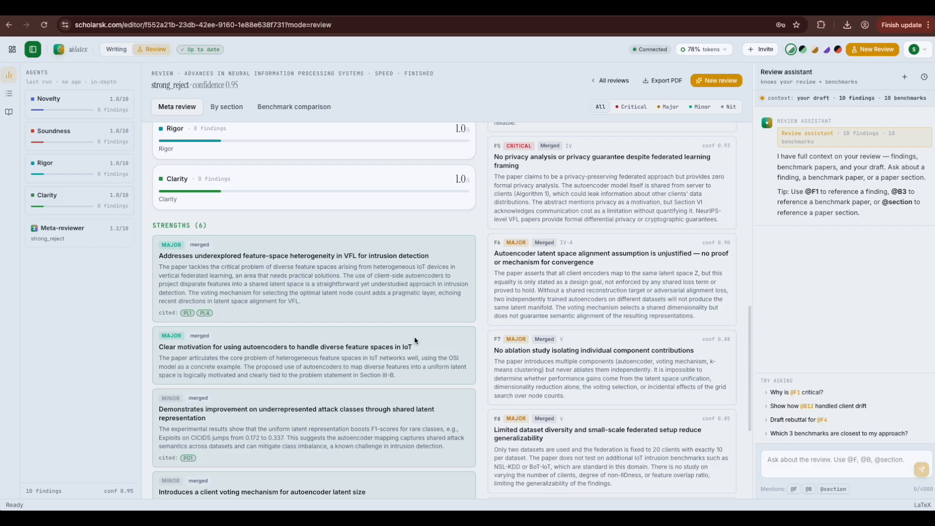
scroll(414, 336, "up", 2)
scroll(414, 339, "up", 10)
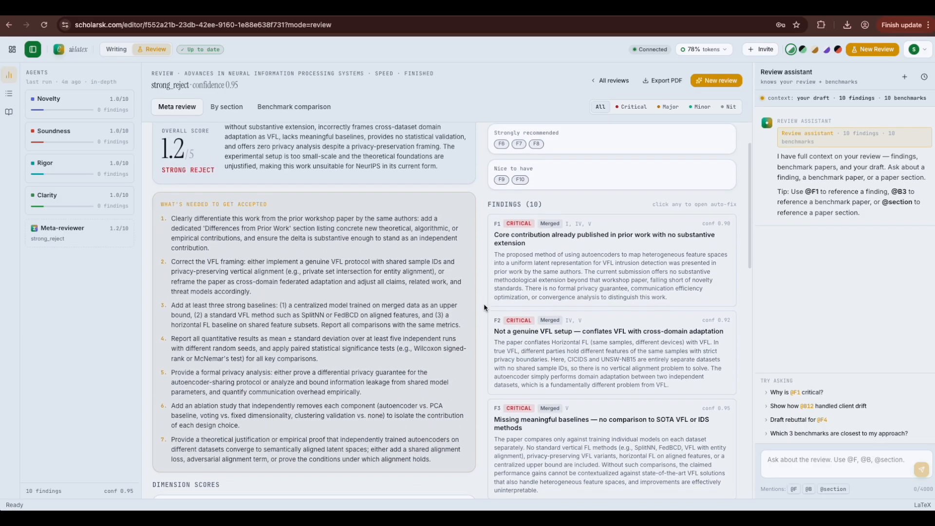
left_click(545, 292)
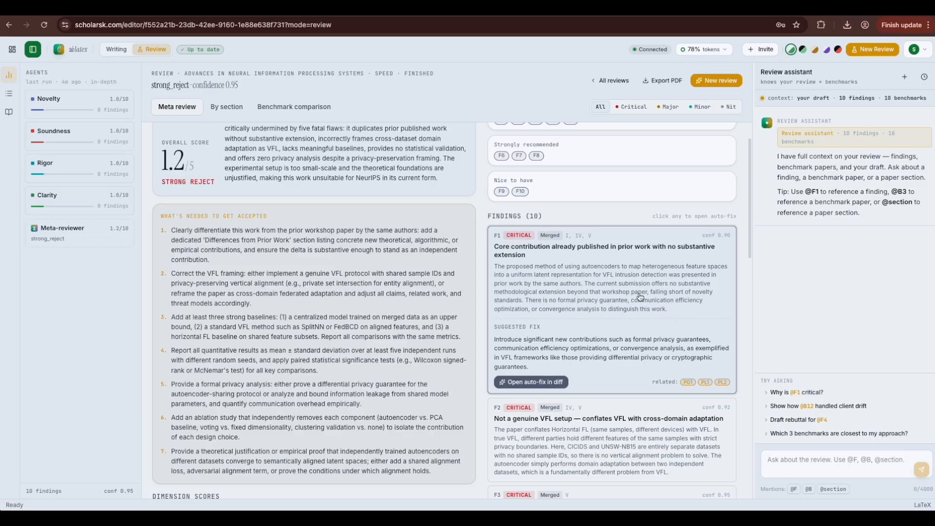
left_click(689, 382)
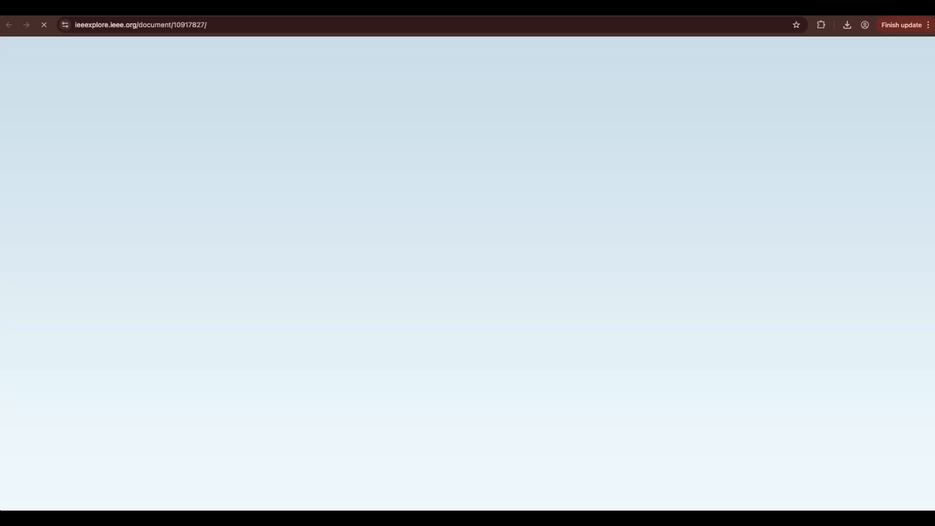
left_click(775, 8)
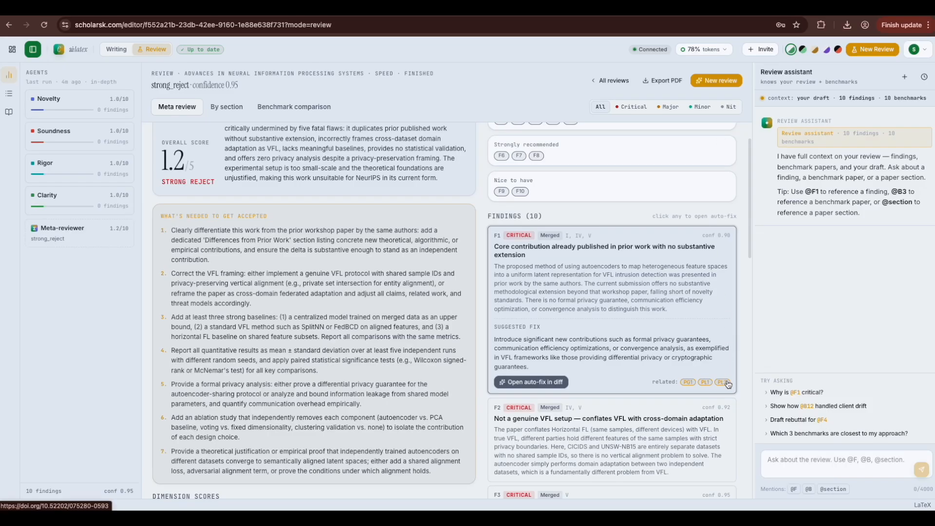
Step: Expand finding F2 to show its fix: reframe as cross-domain transfer learning, with related papers PG1, PL1, PL4
scroll(701, 387, "down", 1)
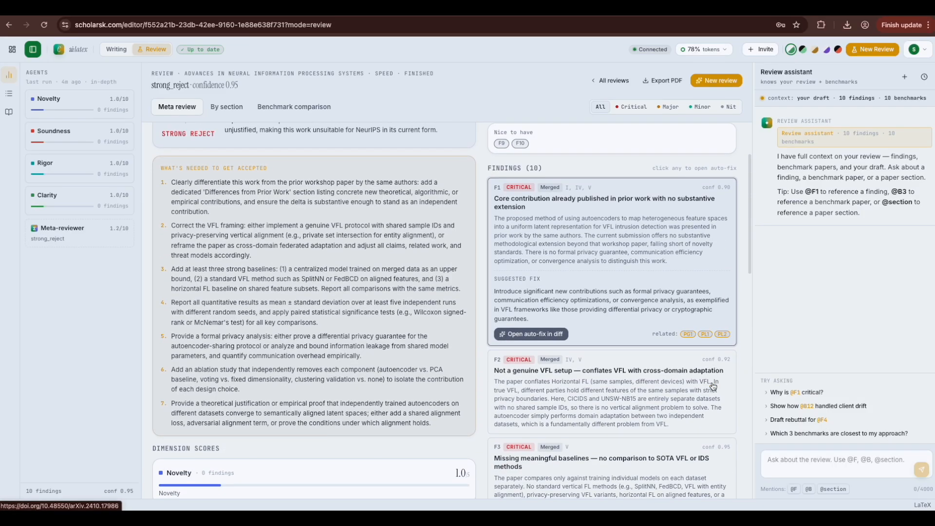
left_click(648, 400)
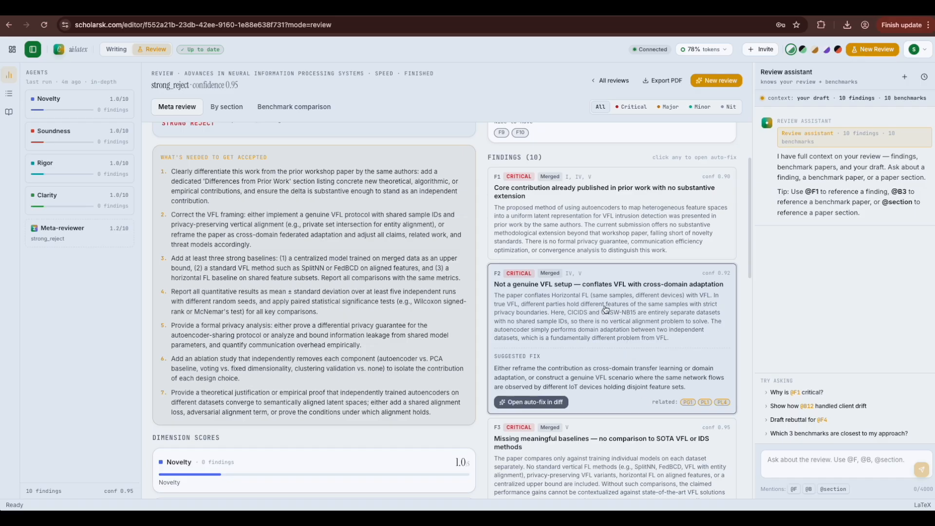
scroll(606, 312, "down", 2)
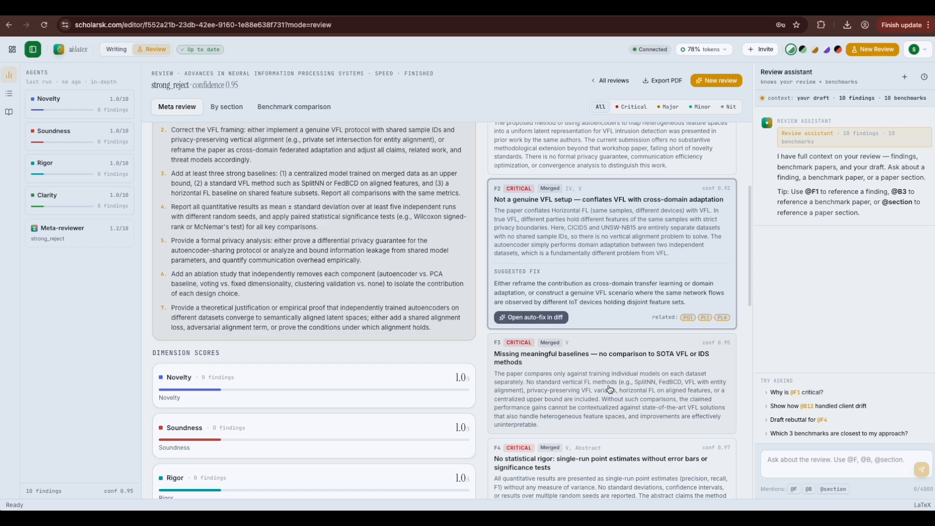
left_click(609, 389)
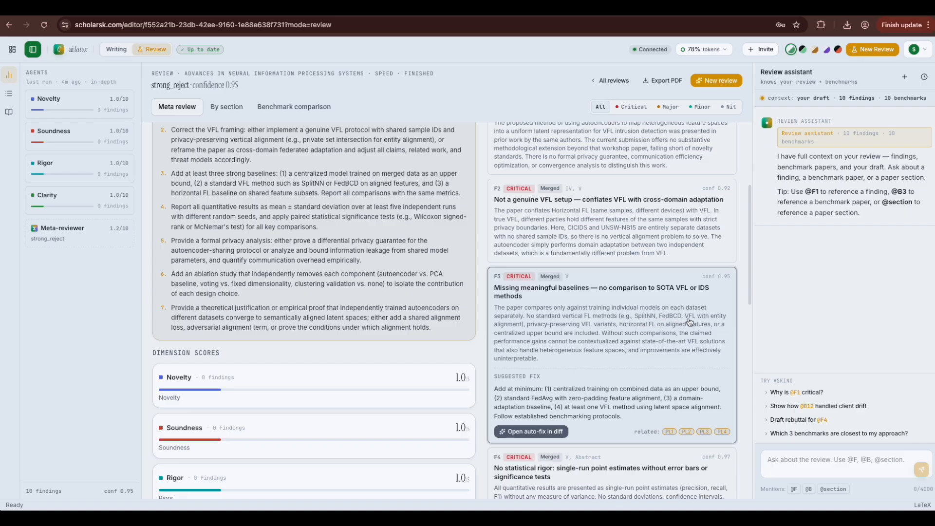
scroll(653, 366, "down", 1)
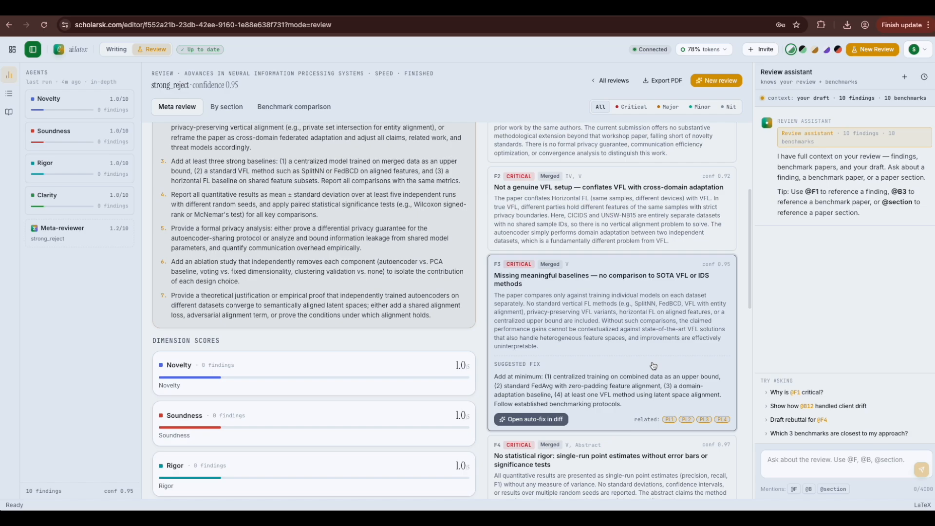
scroll(653, 366, "down", 6)
scroll(653, 366, "up", 10)
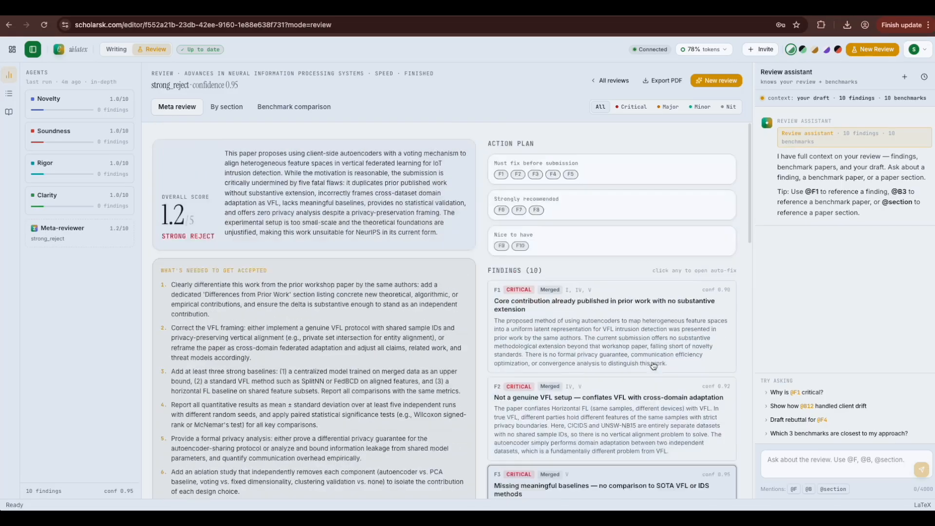
scroll(550, 318, "down", 9)
scroll(550, 319, "down", 7)
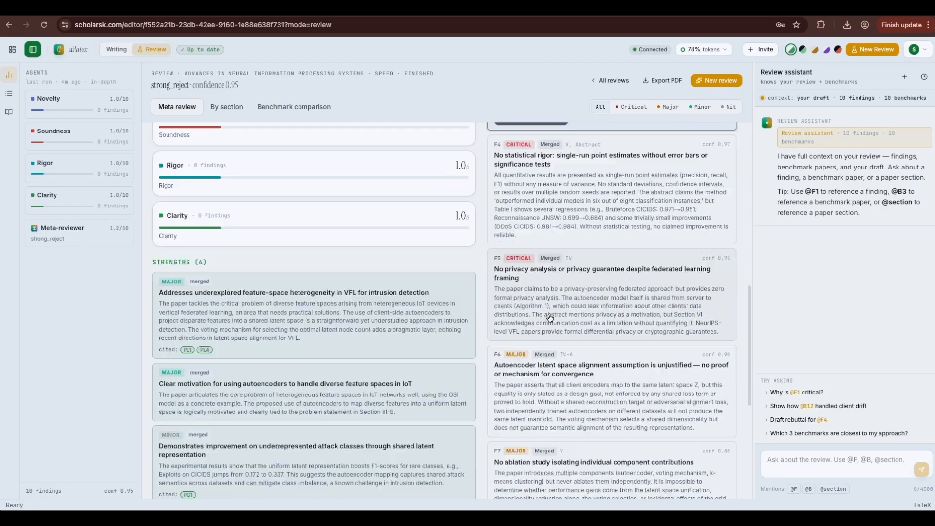
scroll(549, 318, "up", 8)
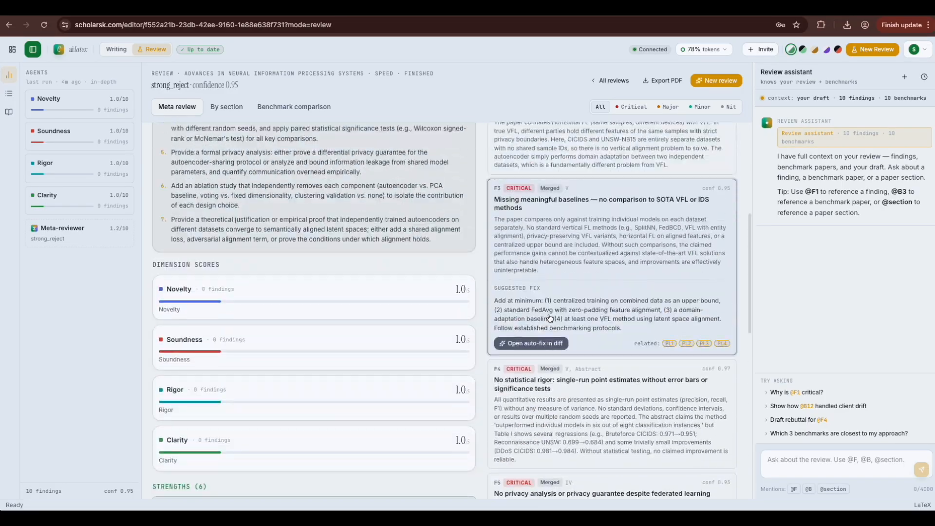
scroll(550, 318, "down", 1)
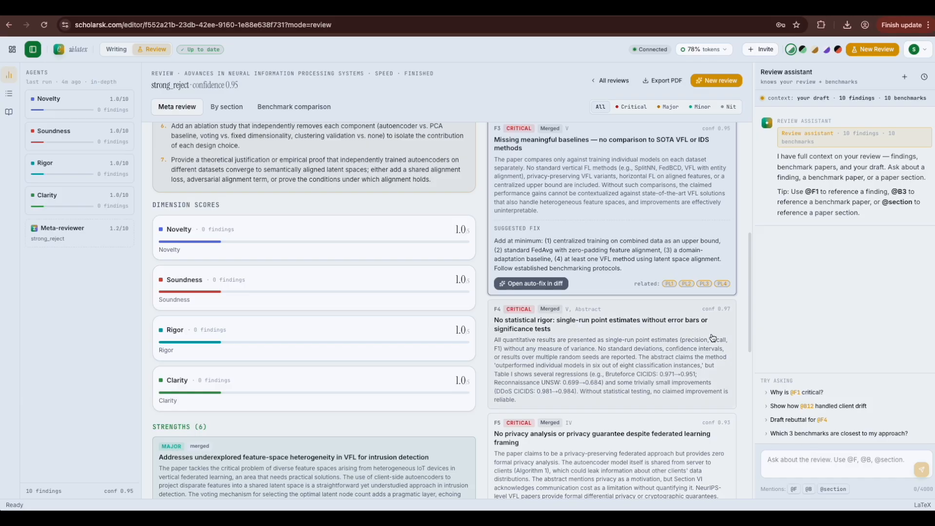
scroll(713, 338, "up", 2)
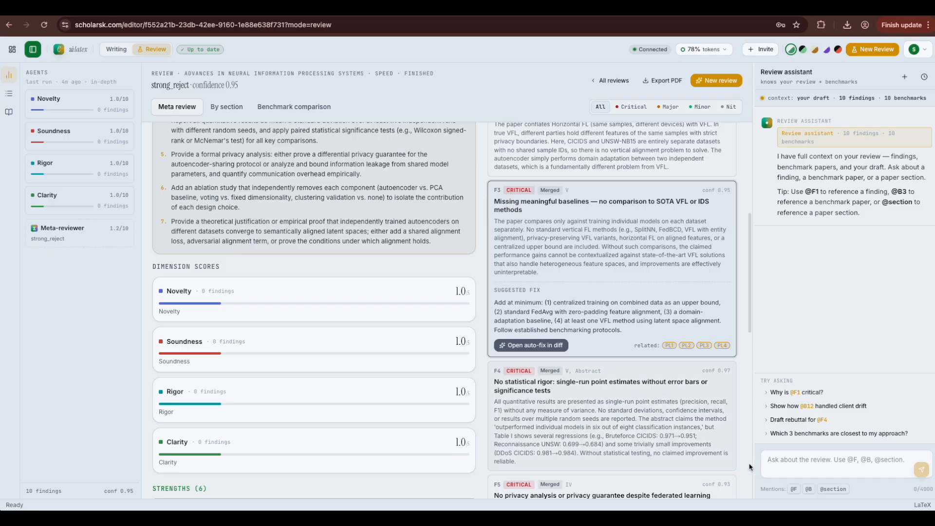
left_click(784, 461)
type("@")
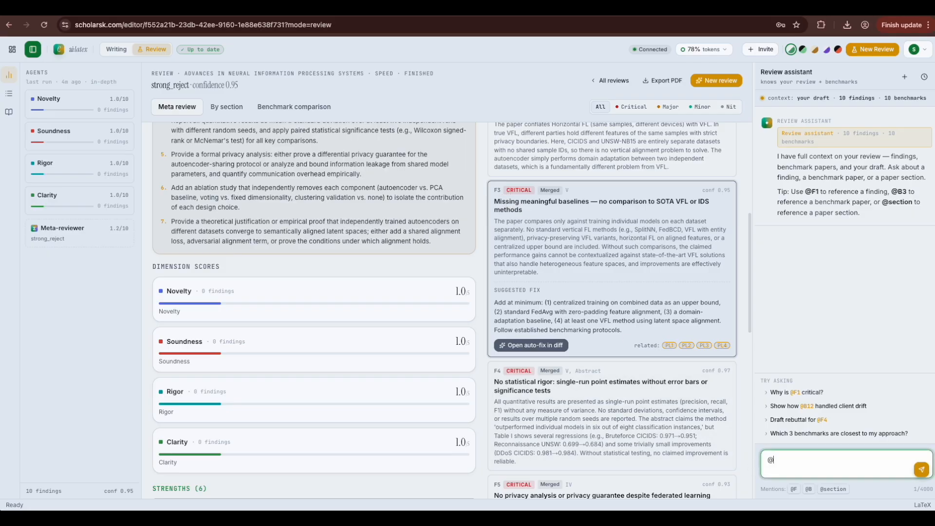
type("F")
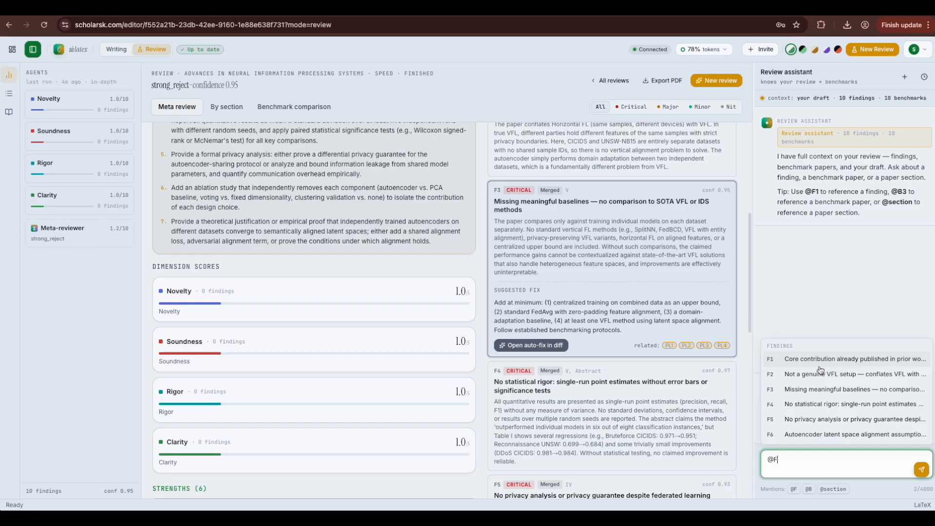
left_click(780, 389)
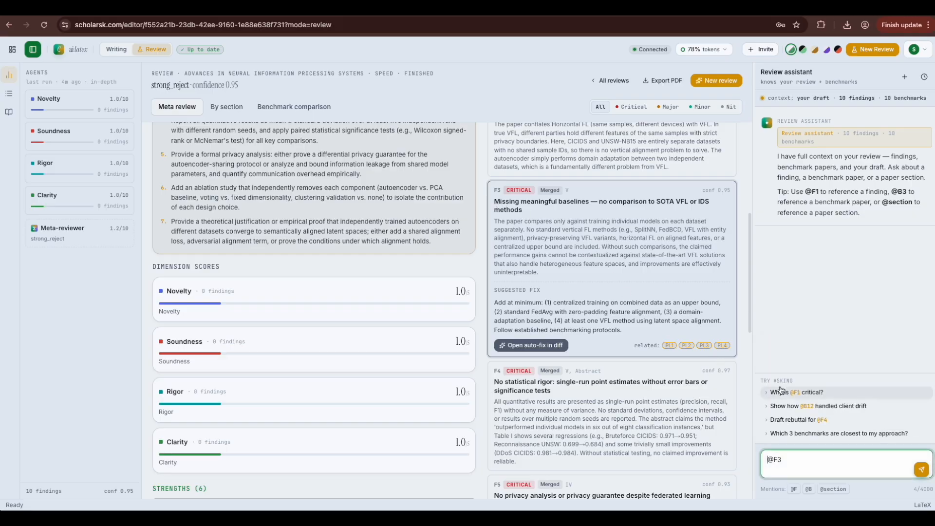
type("what can")
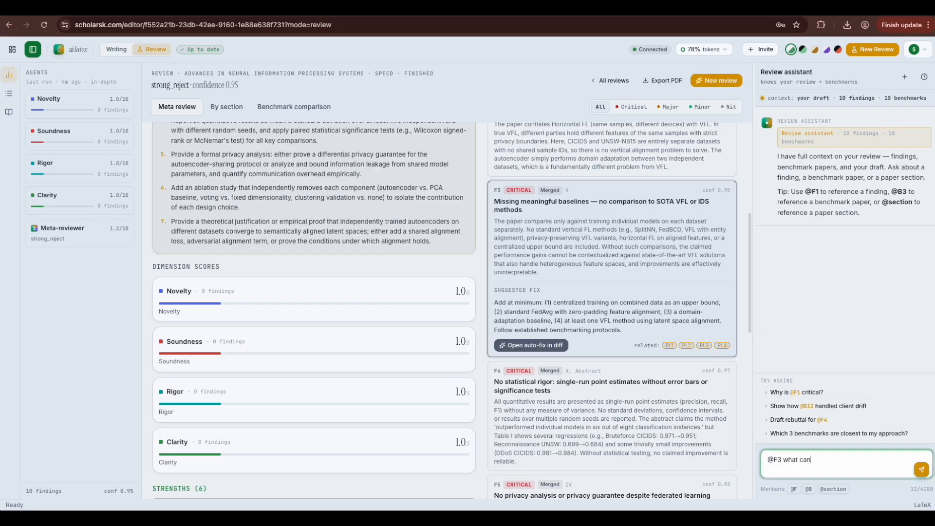
key("BackSpace")
key("BackSpace")
key("BackSpace")
key("BackSpace")
key("BackSpace")
key("BackSpace")
key("BackSpace")
key("BackSpace")
type("ac")
key("BackSpace")
key("BackSpace")
type("can you explain me thsi")
key("BackSpace")
key("BackSpace")
type("is review in more")
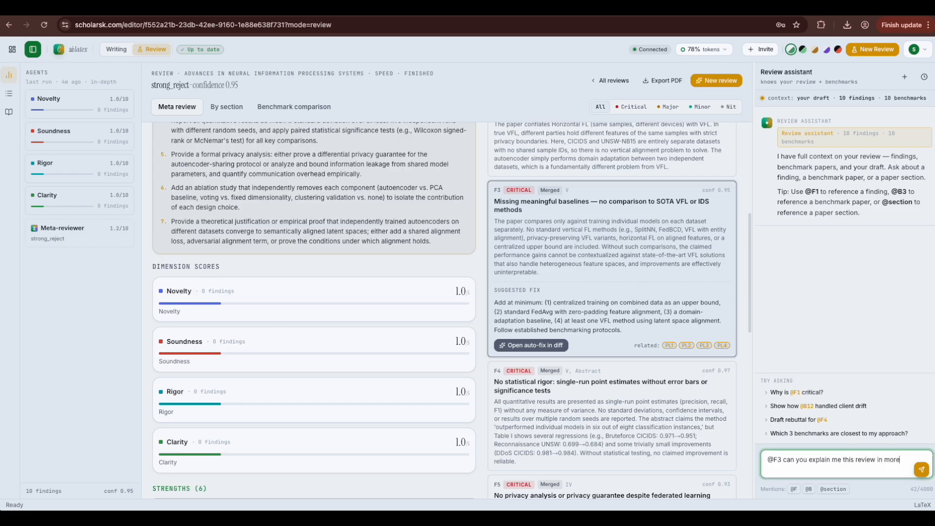
type(" detail. What I need to do further?")
left_click(921, 474)
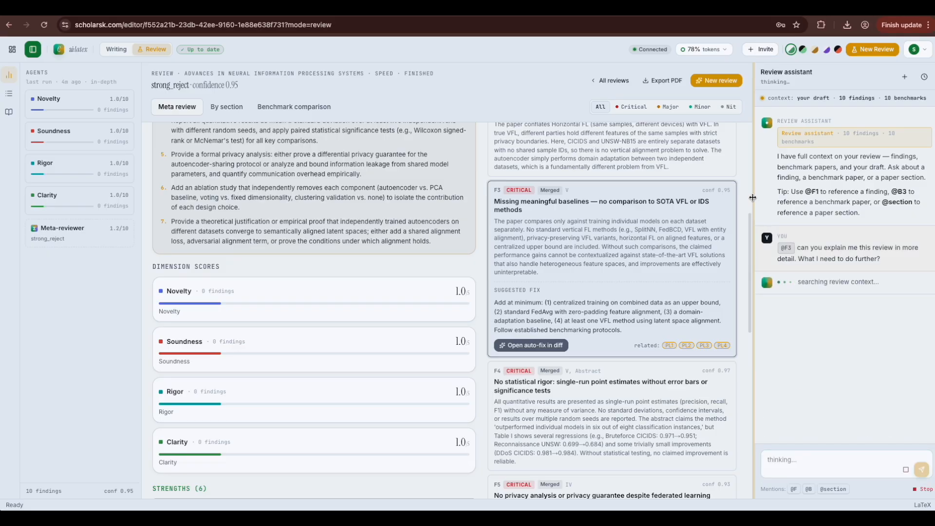
Step: Widen the chat panel twice to read the F3 explanation, then export the review as PDF
left_click_drag(753, 198, 720, 199)
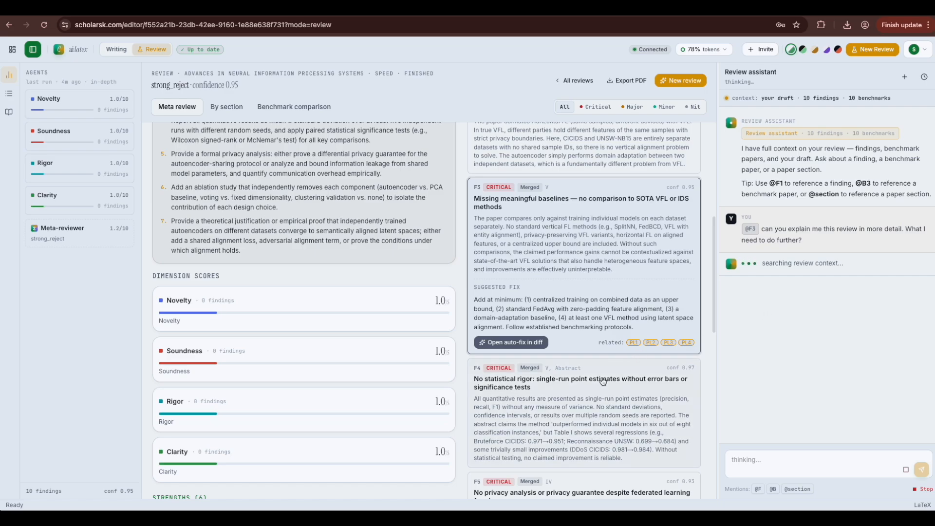
scroll(603, 382, "up", 5)
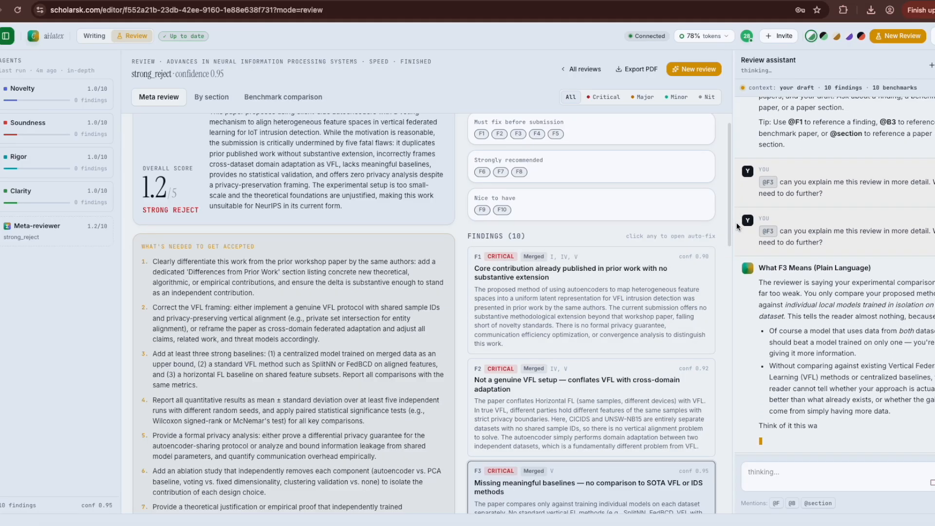
left_click_drag(733, 222, 702, 229)
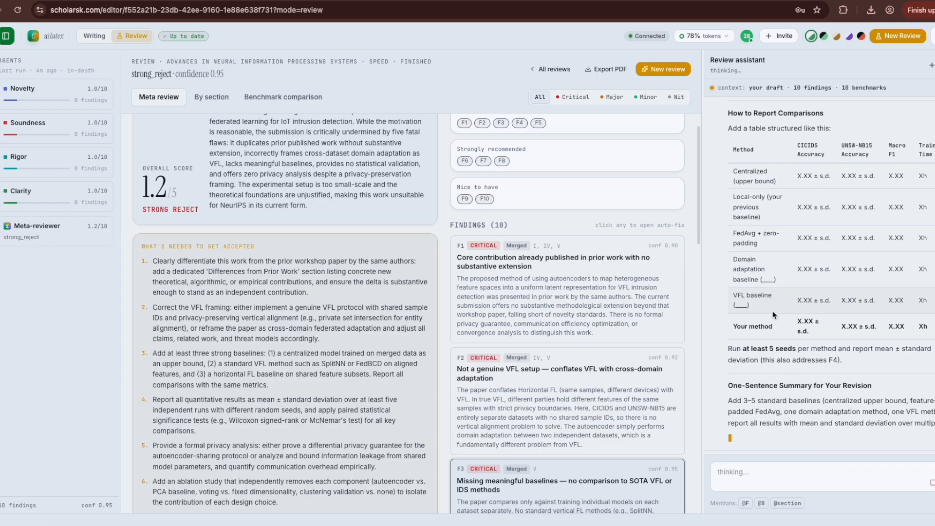
scroll(773, 315, "up", 10)
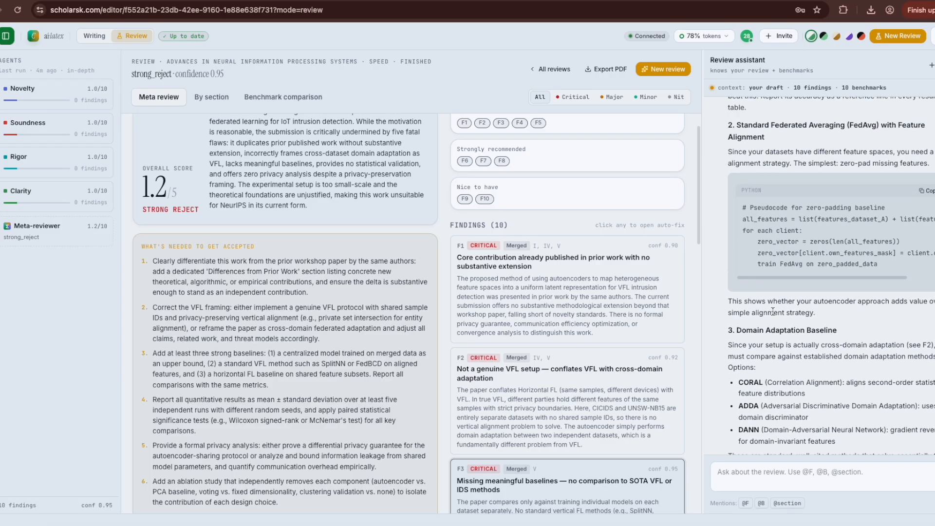
scroll(773, 312, "up", 8)
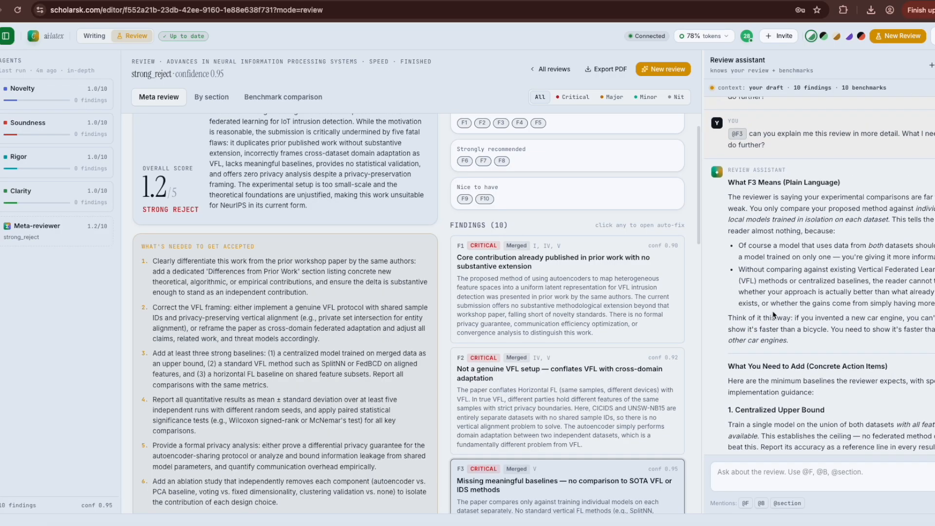
scroll(774, 314, "down", 2)
scroll(774, 314, "down", 8)
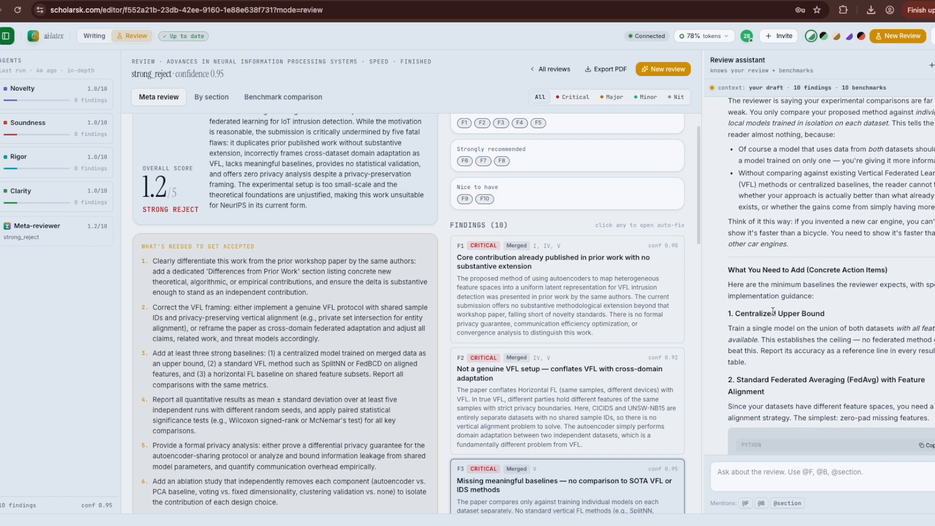
scroll(773, 312, "down", 9)
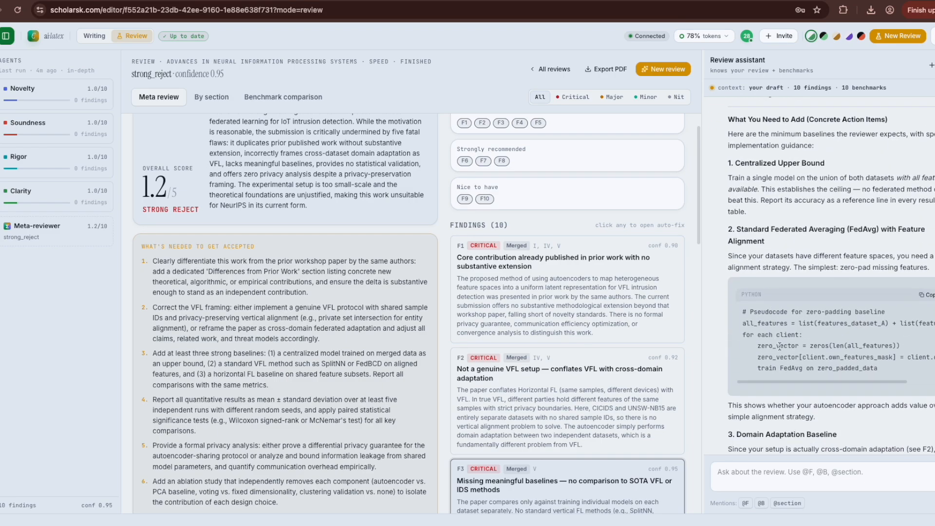
scroll(780, 348, "down", 10)
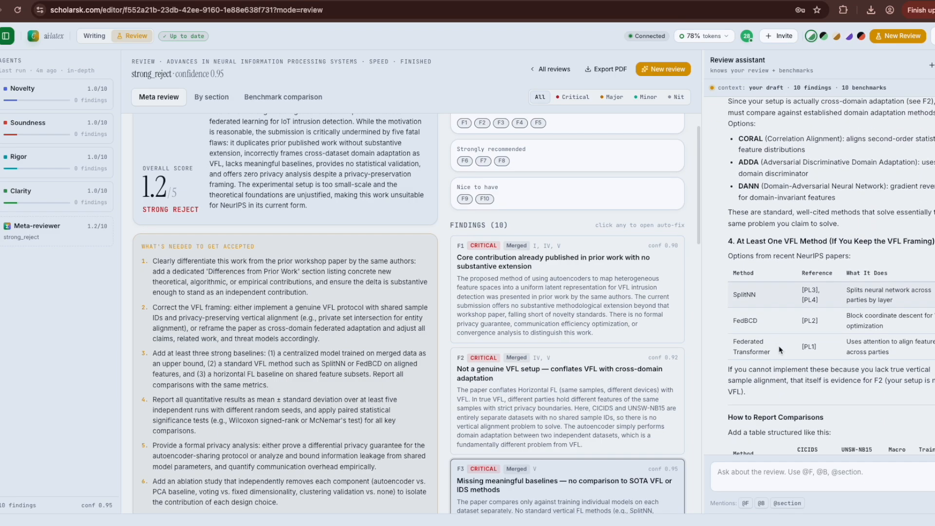
scroll(780, 349, "down", 5)
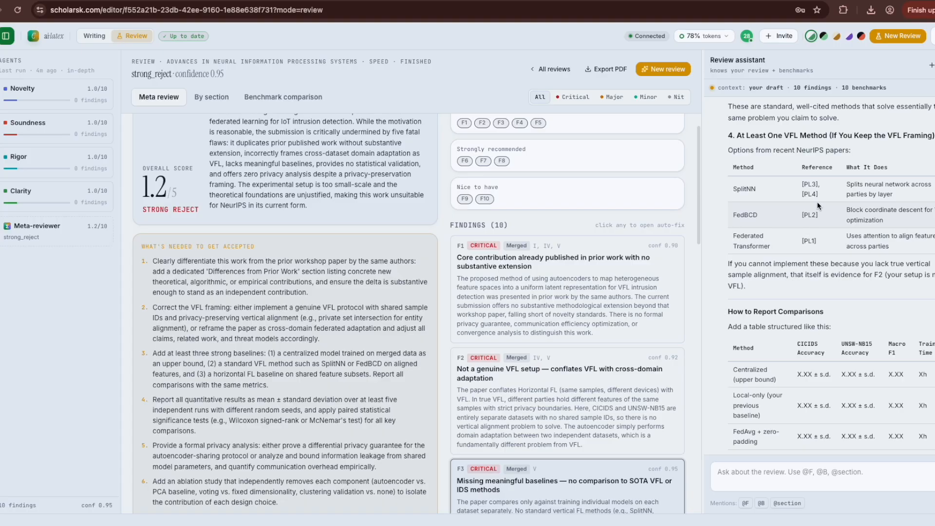
left_click(612, 70)
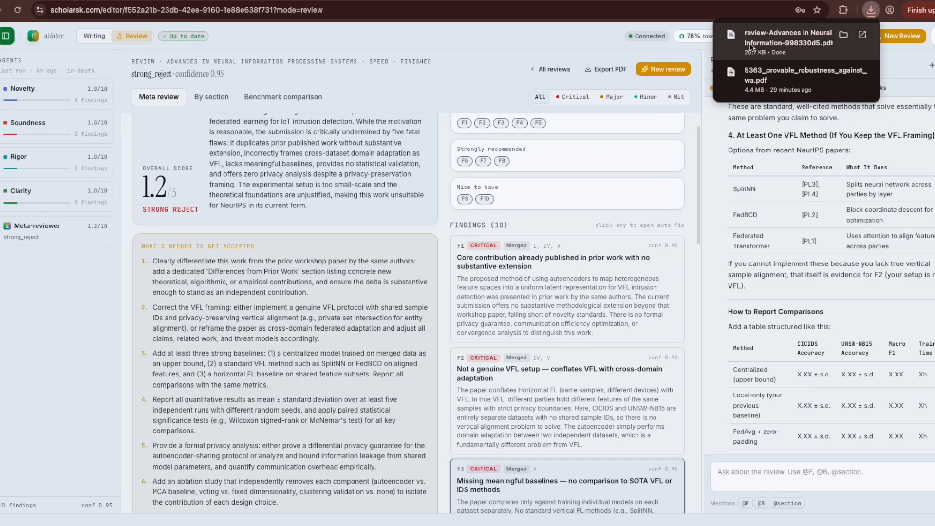
Step: Open the downloaded review PDF, scroll through its pages, and return to the ScholarSK review
left_click(735, 59)
scroll(517, 291, "down", 20)
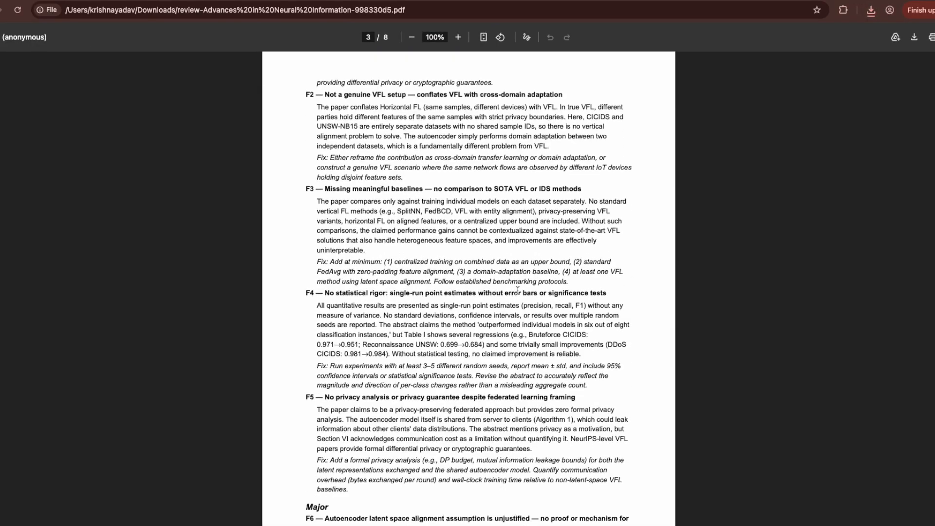
scroll(518, 290, "down", 20)
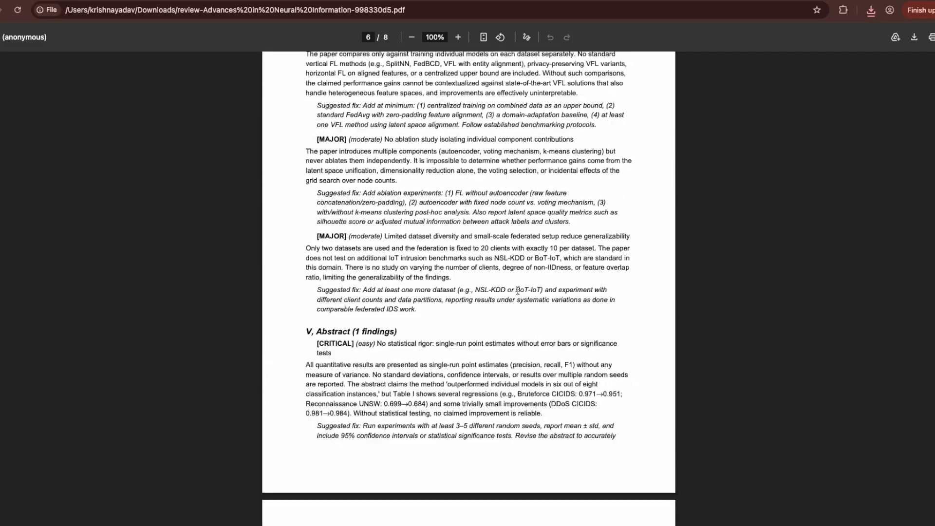
scroll(517, 291, "down", 2)
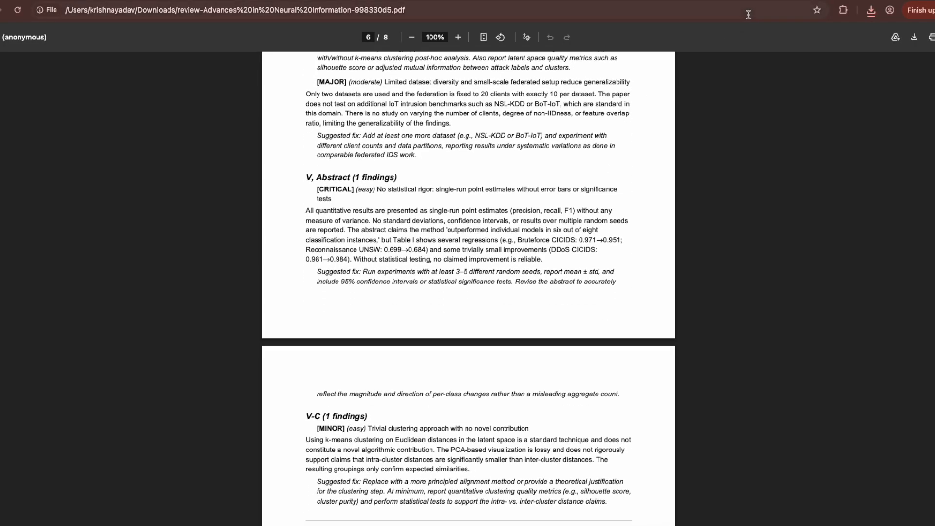
left_click(678, 0)
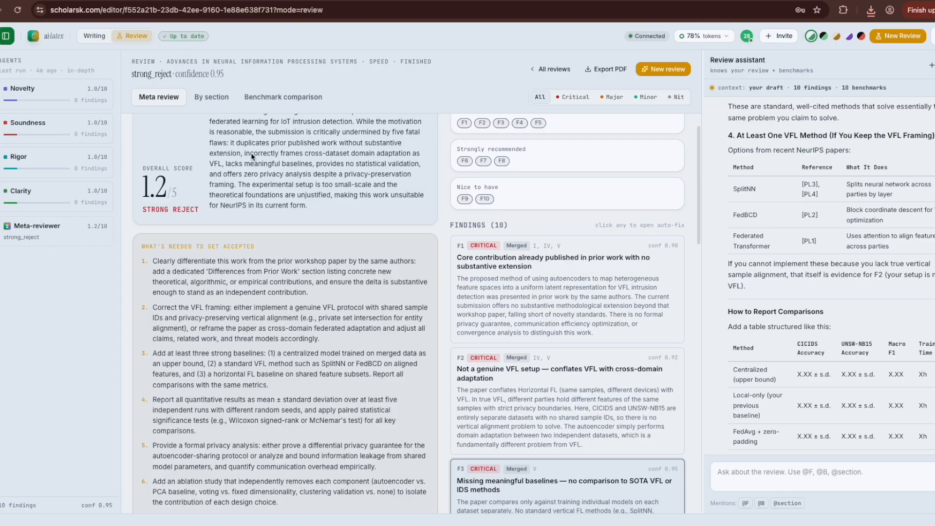
Step: Go back from the review to the dashboard's Review queue with alt+Left
scroll(252, 156, "down", 10)
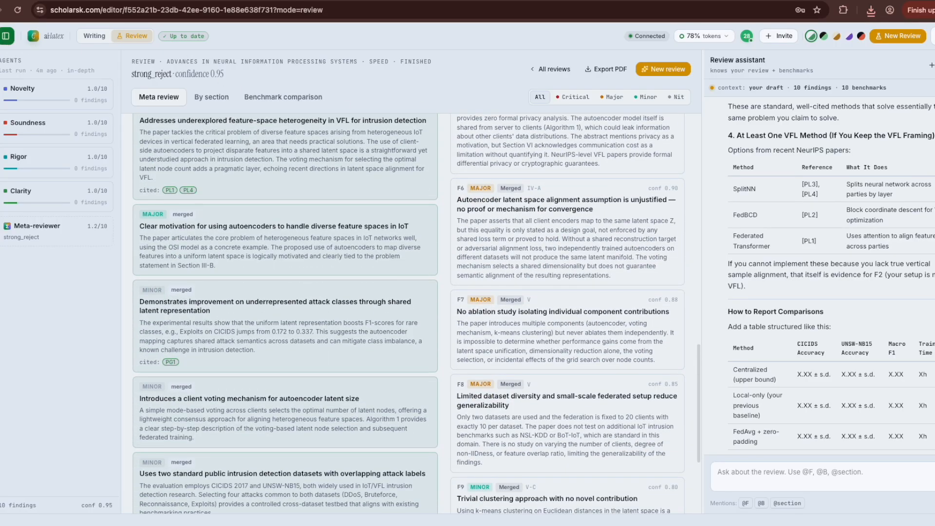
key("alt+Left")
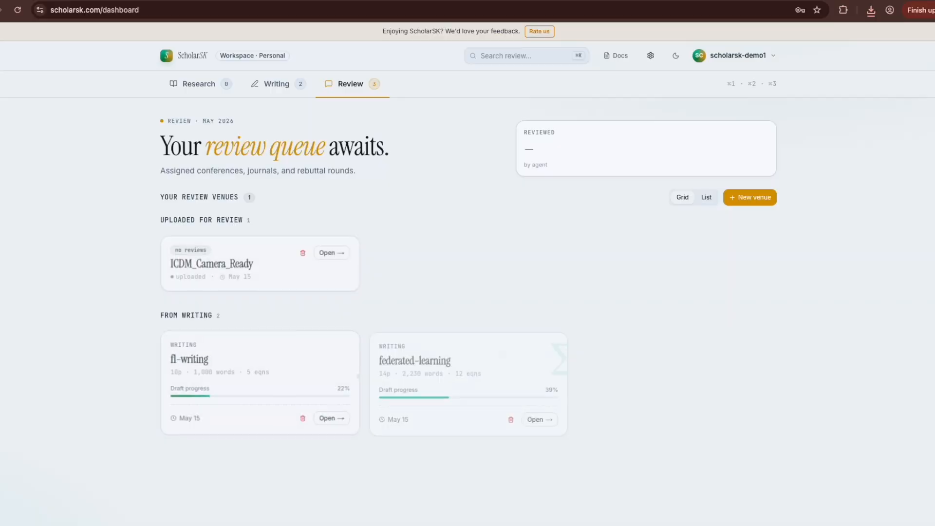